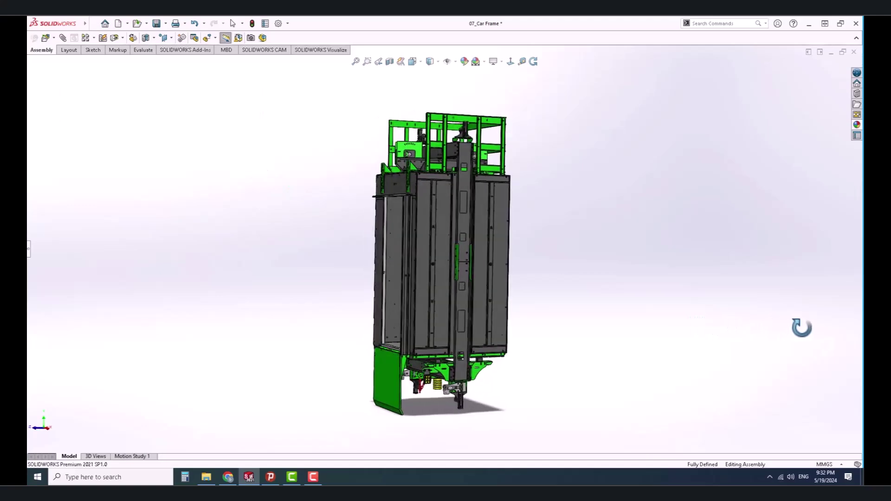
Step: Orbit and zoom the 07_Car Frame assembly to inspect its left side, base and top frame
{"action": "scroll", "coordinate": [464, 388], "scroll_direction": "down", "scroll_amount": 3}
{"action": "scroll", "coordinate": [476, 335], "scroll_direction": "down", "scroll_amount": 5}
{"action": "mouse_move", "coordinate": [476, 335]}
{"action": "middle_mouse_down"}
{"action": "mouse_move", "coordinate": [475, 327]}
{"action": "mouse_move", "coordinate": [527, 351]}
{"action": "mouse_move", "coordinate": [682, 299]}
{"action": "mouse_move", "coordinate": [479, 321]}
{"action": "mouse_move", "coordinate": [467, 340]}
{"action": "mouse_move", "coordinate": [567, 294]}
{"action": "middle_mouse_up"}
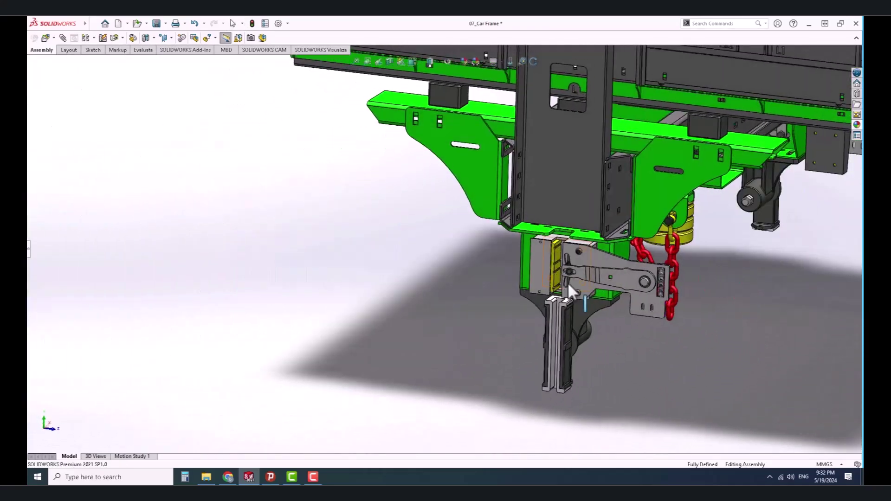
{"action": "scroll", "coordinate": [511, 195], "scroll_direction": "up", "scroll_amount": 5}
{"action": "middle_click_drag", "start_coordinate": [512, 195], "coordinate": [475, 129]}
{"action": "scroll", "coordinate": [476, 130], "scroll_direction": "down", "scroll_amount": 5}
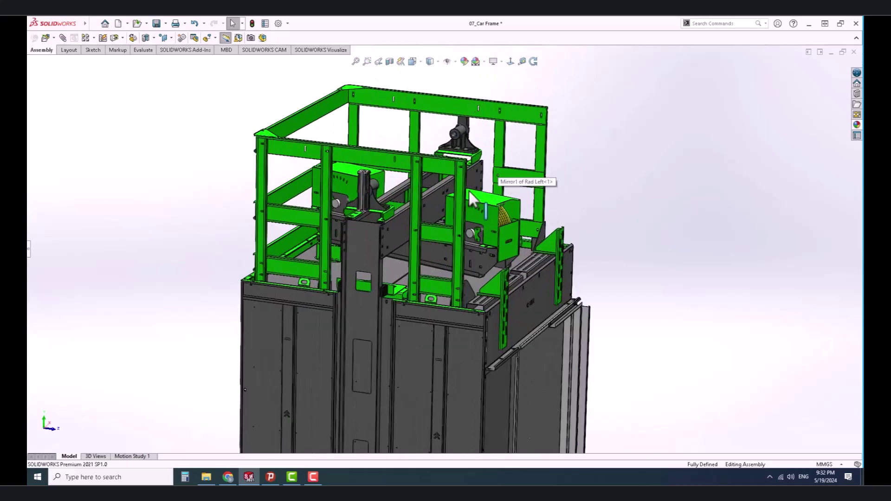
{"action": "middle_click_drag", "start_coordinate": [469, 189], "coordinate": [427, 199]}
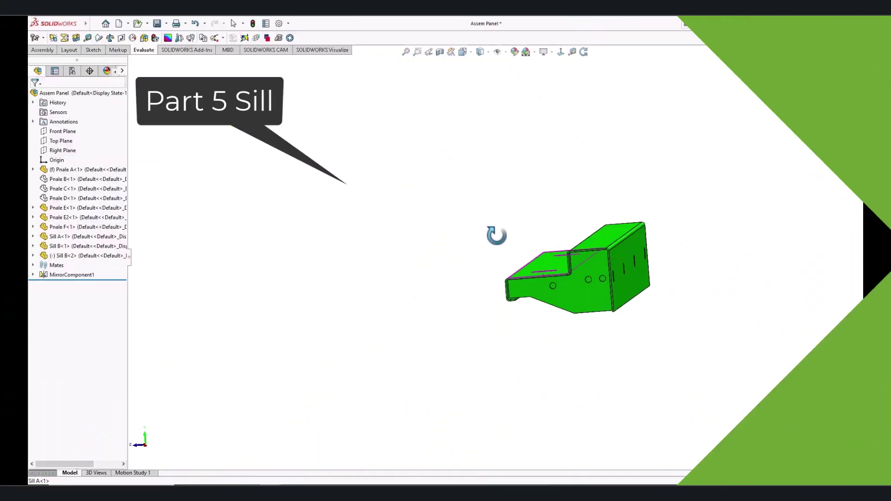
Step: Orbit and zoom the green sill assembly from oblique, end-on and close-up views, then start a new document
{"action": "mouse_move", "coordinate": [495, 235]}
{"action": "middle_mouse_down"}
{"action": "mouse_move", "coordinate": [560, 281]}
{"action": "mouse_move", "coordinate": [478, 278]}
{"action": "middle_mouse_up"}
{"action": "scroll", "coordinate": [476, 271], "scroll_direction": "up", "scroll_amount": 3}
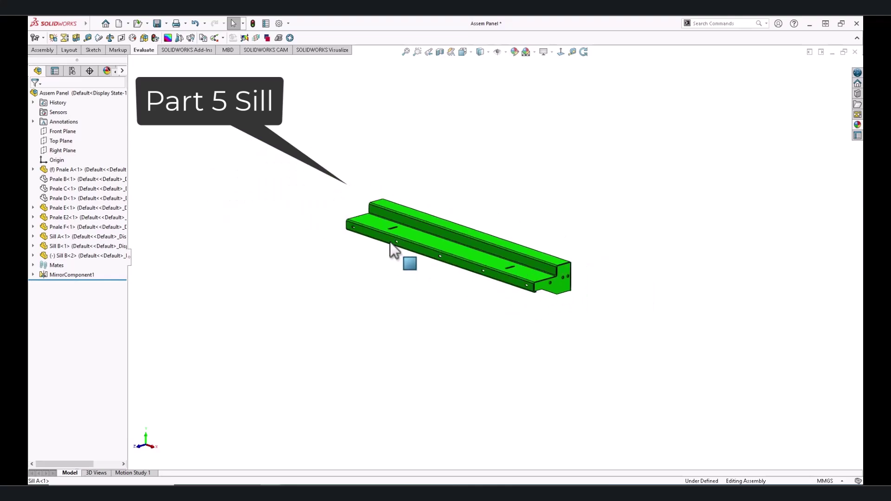
{"action": "mouse_move", "coordinate": [396, 249]}
{"action": "middle_mouse_down"}
{"action": "mouse_move", "coordinate": [446, 225]}
{"action": "mouse_move", "coordinate": [496, 228]}
{"action": "mouse_move", "coordinate": [532, 219]}
{"action": "middle_mouse_up"}
{"action": "scroll", "coordinate": [336, 237], "scroll_direction": "down", "scroll_amount": 3}
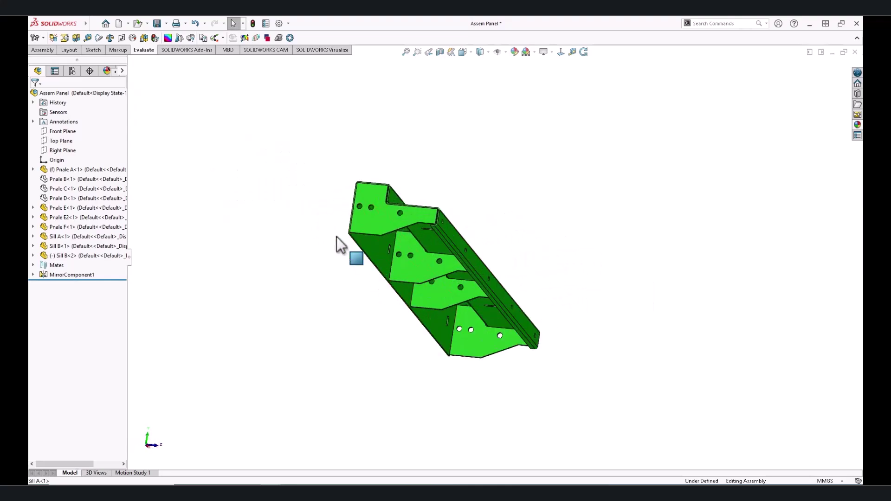
{"action": "scroll", "coordinate": [458, 312], "scroll_direction": "down", "scroll_amount": 3}
{"action": "mouse_move", "coordinate": [458, 313]}
{"action": "middle_mouse_down"}
{"action": "mouse_move", "coordinate": [479, 299]}
{"action": "mouse_move", "coordinate": [469, 330]}
{"action": "mouse_move", "coordinate": [391, 299]}
{"action": "mouse_move", "coordinate": [376, 242]}
{"action": "mouse_move", "coordinate": [428, 297]}
{"action": "mouse_move", "coordinate": [533, 338]}
{"action": "middle_mouse_up"}
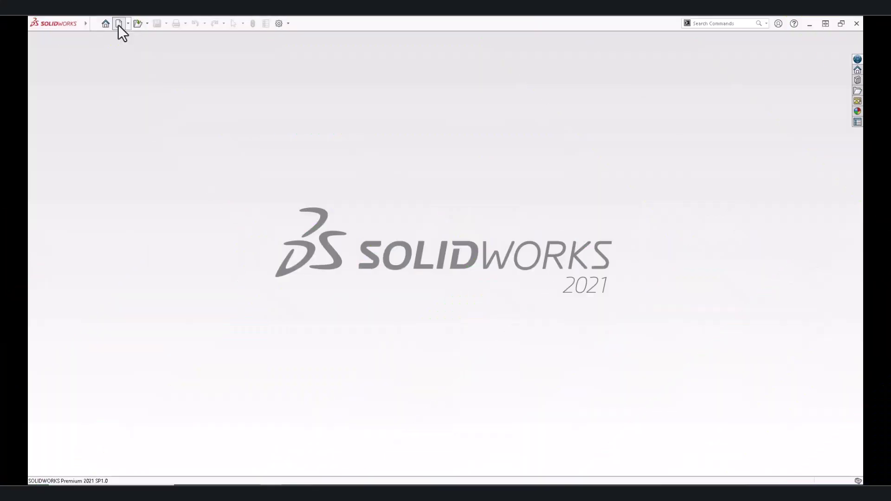
{"action": "left_click", "coordinate": [118, 23]}
Step: Create a new part and draw the stepped polyline profile from the origin on the Right Plane
{"action": "left_click", "coordinate": [377, 352]}
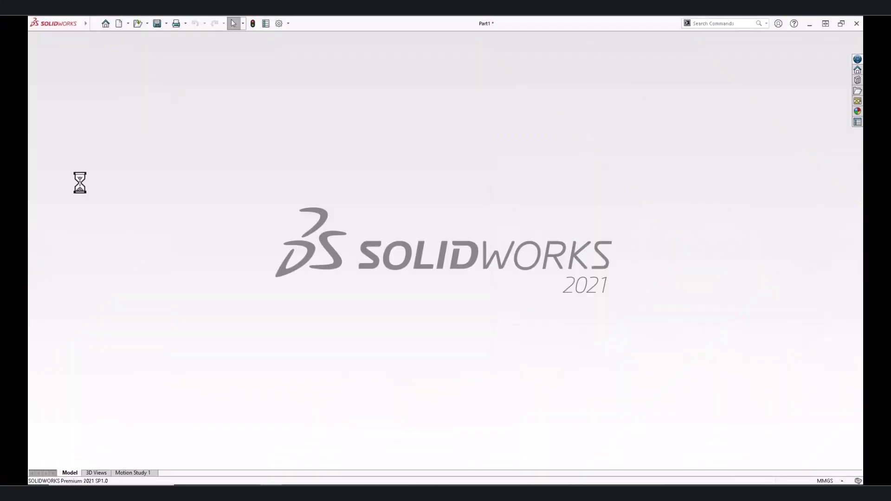
{"action": "left_click", "coordinate": [66, 160]}
{"action": "key", "text": "ctrl+8"}
{"action": "key", "text": "l"}
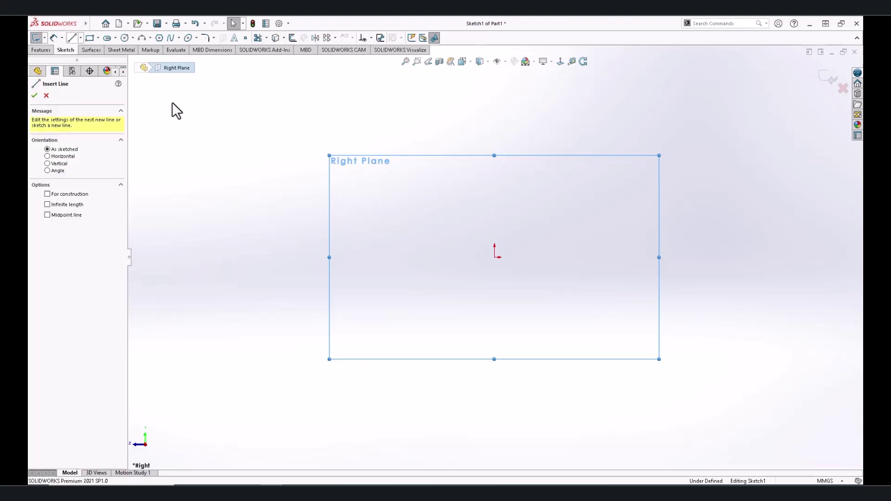
{"action": "left_click", "coordinate": [494, 257]}
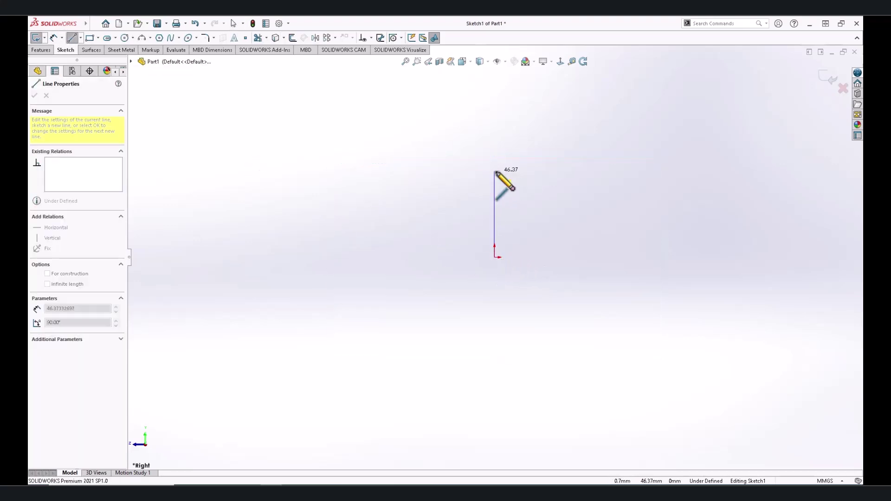
{"action": "left_click", "coordinate": [495, 171]}
{"action": "left_click", "coordinate": [428, 171]}
{"action": "left_click", "coordinate": [428, 193]}
{"action": "left_click", "coordinate": [338, 193]}
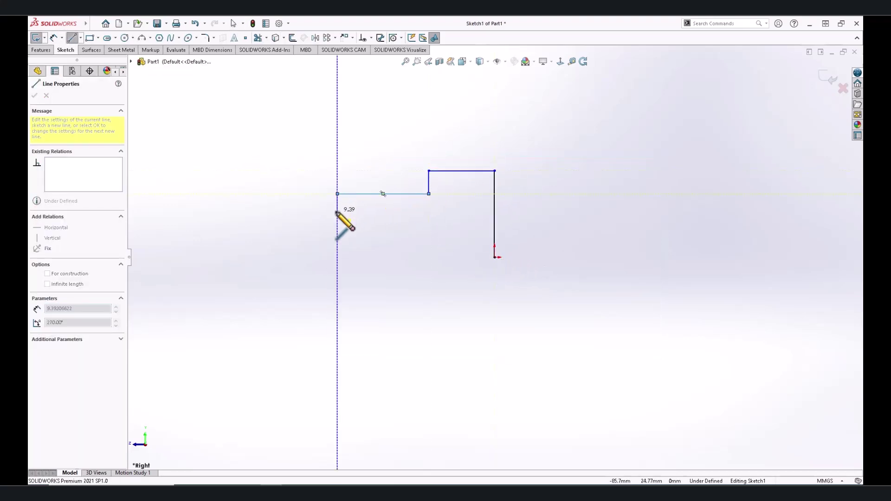
{"action": "left_click", "coordinate": [337, 211]}
Step: Dimension the short bottom segment 12 mm and the left vertical segment 32 mm
{"action": "left_click", "coordinate": [53, 38]}
{"action": "left_click", "coordinate": [346, 211]}
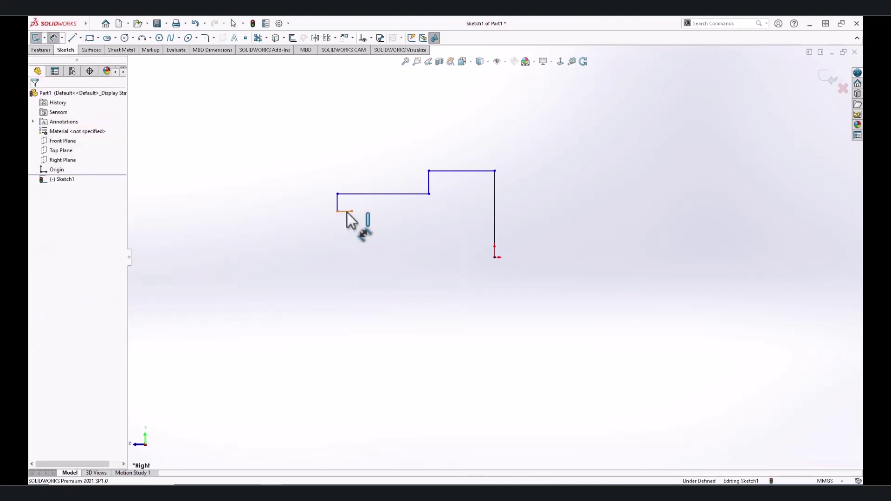
{"action": "type", "text": "12"}
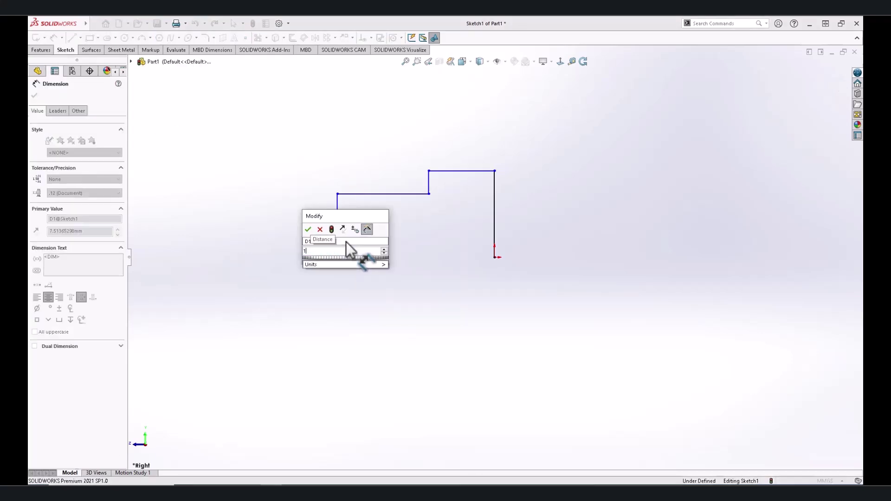
{"action": "key", "text": "Return"}
{"action": "left_click", "coordinate": [373, 198]}
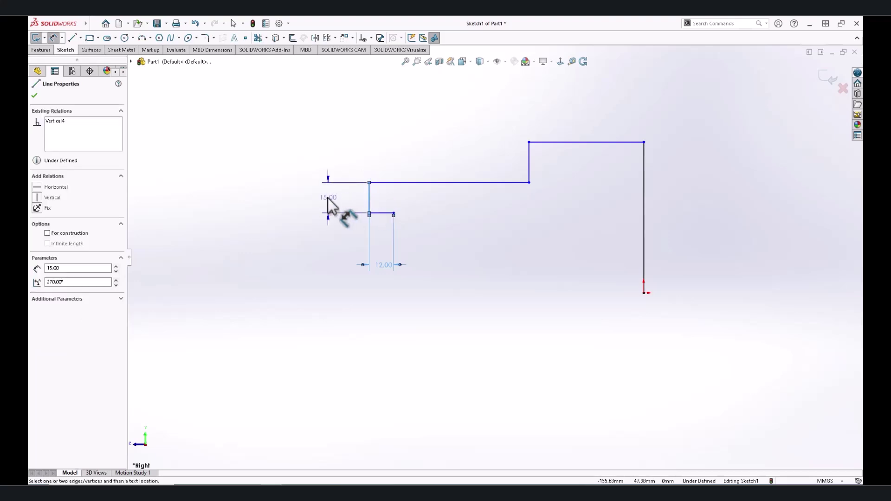
{"action": "left_click", "coordinate": [322, 198]}
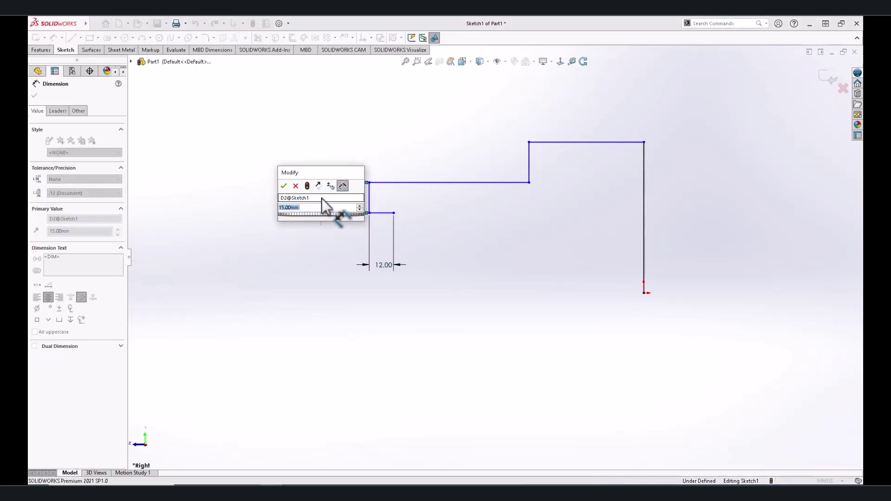
{"action": "type", "text": "32"}
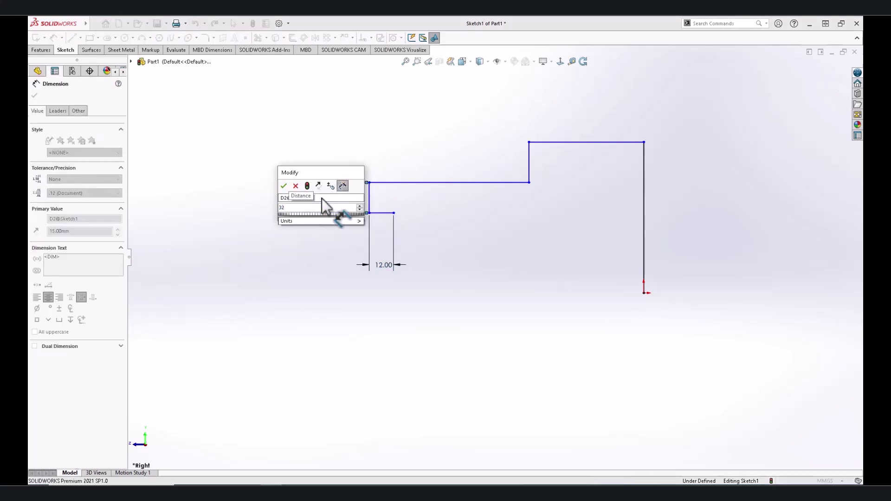
{"action": "key", "text": "Return"}
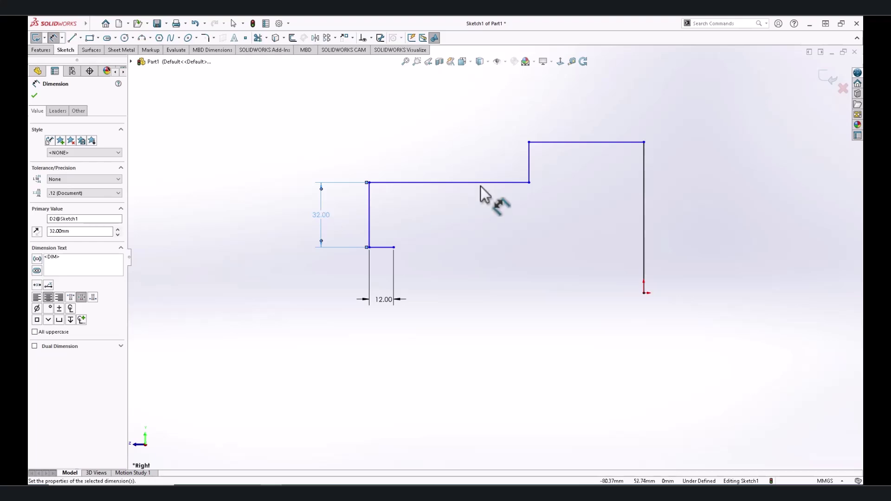
Step: Dimension the long horizontal line 90 mm and the top line 59 mm
{"action": "left_click", "coordinate": [478, 183]}
{"action": "left_click", "coordinate": [444, 163]}
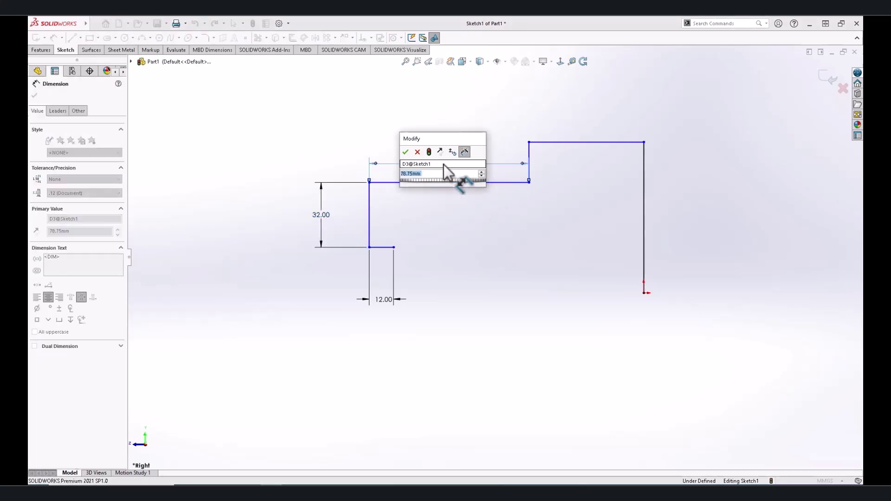
{"action": "type", "text": "90"}
{"action": "key", "text": "Return"}
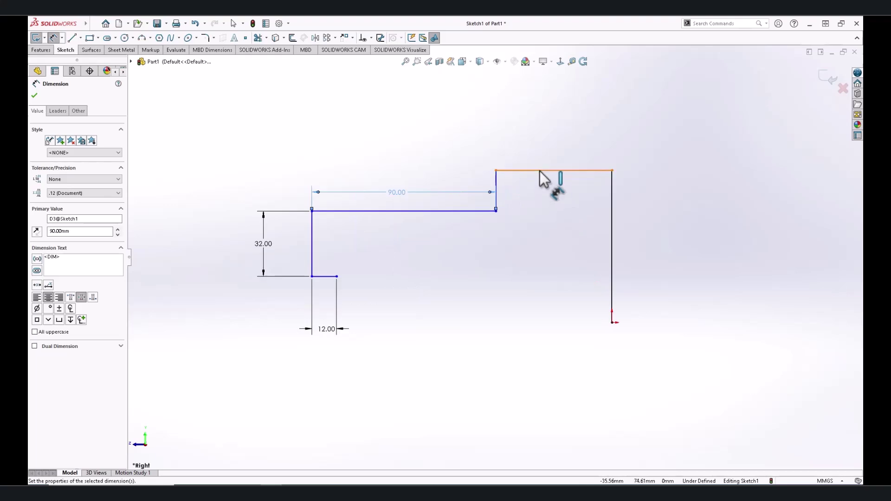
{"action": "left_click", "coordinate": [540, 171]}
{"action": "left_click", "coordinate": [543, 137]}
{"action": "type", "text": "59"}
{"action": "key", "text": "Return"}
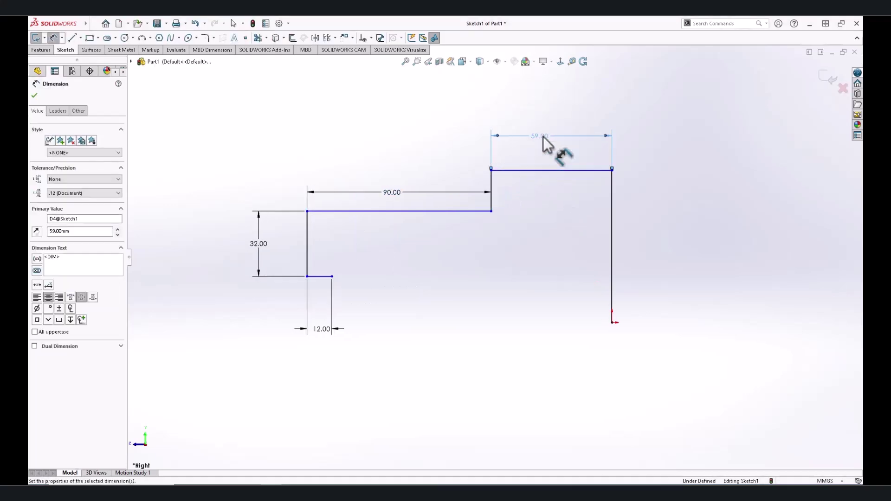
Step: Add the 149 mm overall width as a driven reference dimension
{"action": "left_click", "coordinate": [612, 242]}
{"action": "left_click", "coordinate": [307, 251]}
{"action": "scroll", "coordinate": [493, 256], "scroll_direction": "up", "scroll_amount": 2}
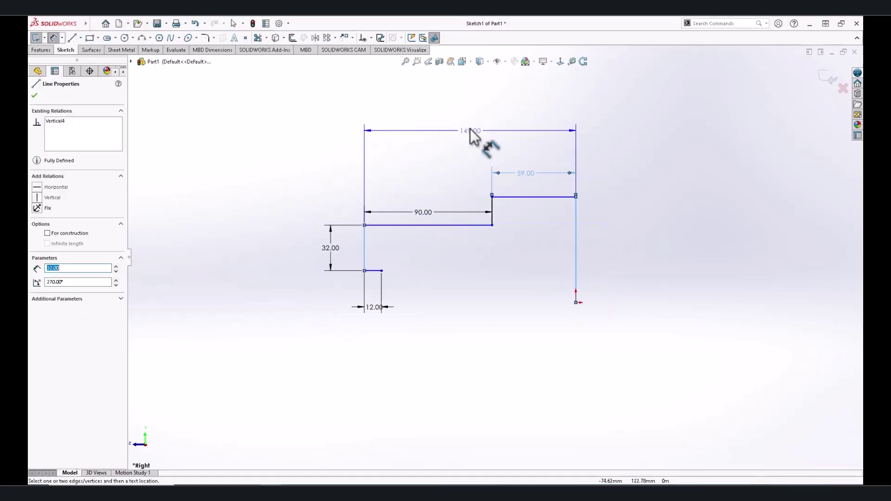
{"action": "left_click", "coordinate": [470, 129]}
{"action": "left_click", "coordinate": [498, 241]}
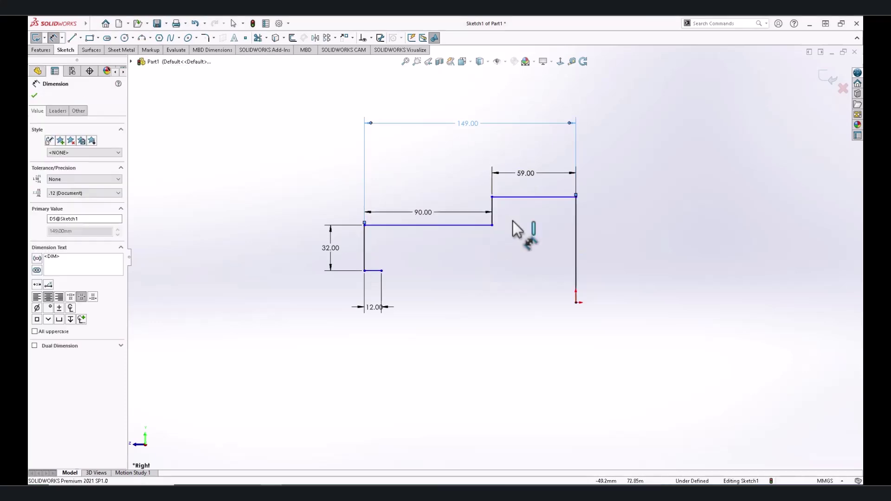
{"action": "key", "text": "Escape"}
Step: Dimension the middle step 32 mm and the right vertical line 90 mm (60+30)
{"action": "left_click", "coordinate": [493, 212]}
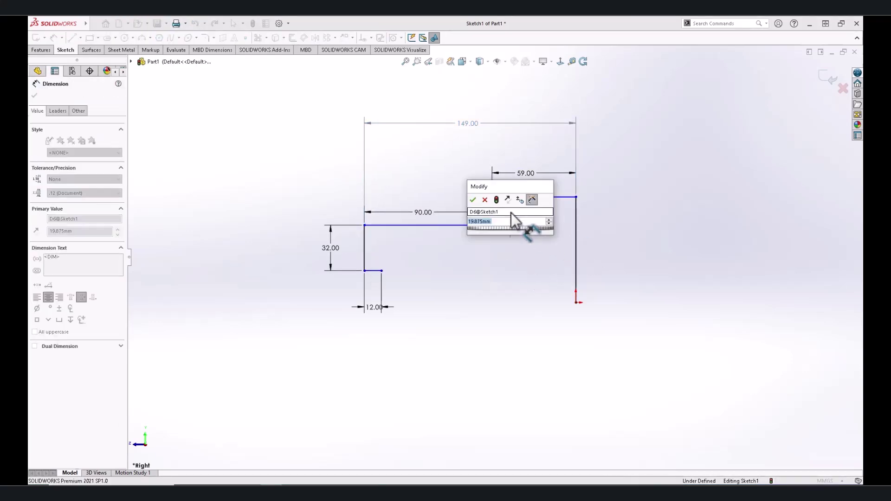
{"action": "type", "text": "32"}
{"action": "key", "text": "Return"}
{"action": "left_click", "coordinate": [577, 253]}
{"action": "left_click", "coordinate": [609, 258]}
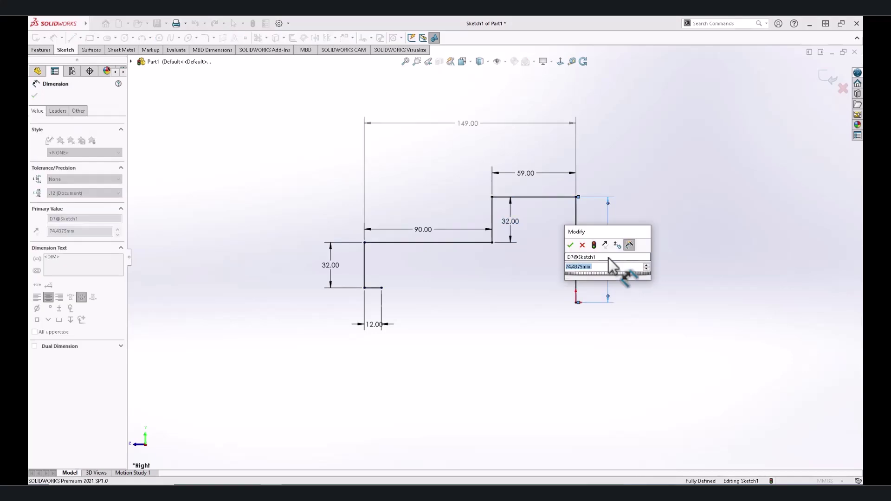
{"action": "type", "text": "2.0"}
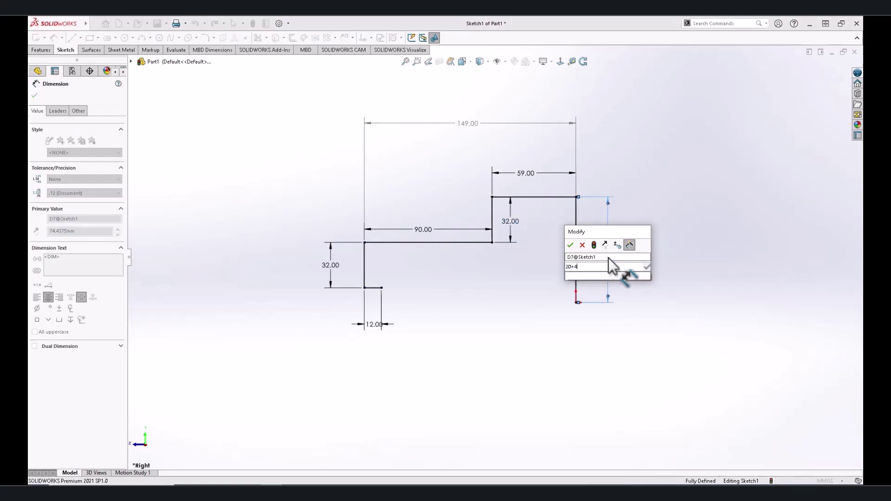
{"action": "key", "text": "Return"}
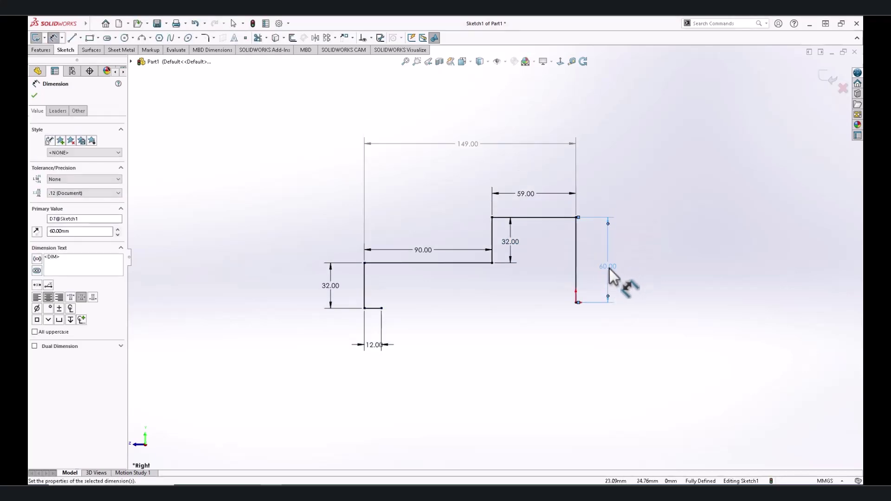
{"action": "double_click", "coordinate": [610, 270]}
{"action": "left_click", "coordinate": [591, 278]}
{"action": "type", "text": "+"}
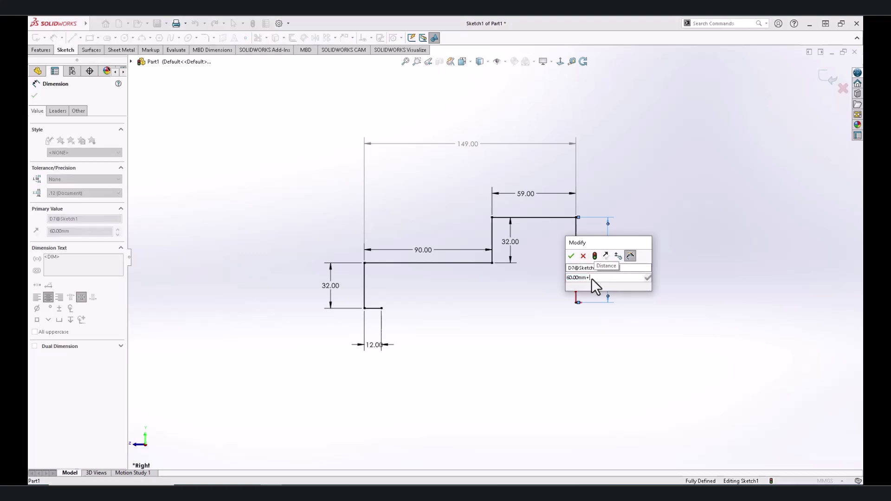
{"action": "type", "text": "30"}
{"action": "key", "text": "Return"}
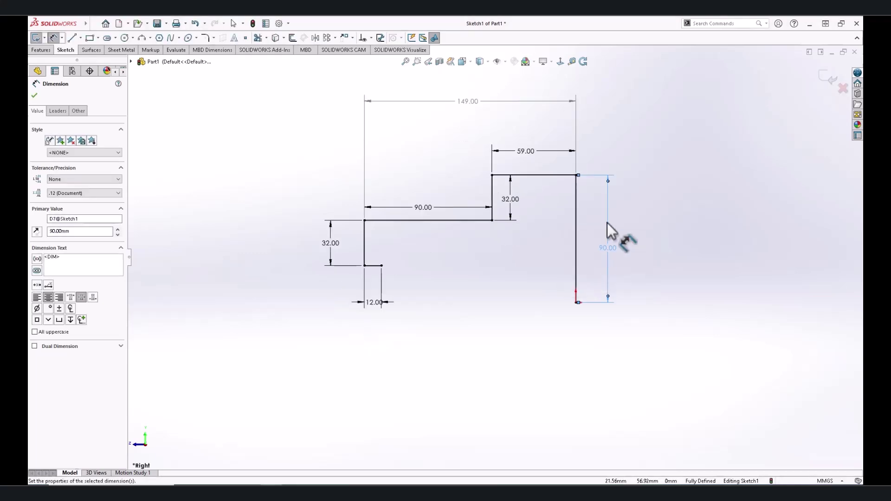
Step: Make a base flange: mid-plane, 10 mm deep, 2 mm thick reversed, 2 mm bend radius
{"action": "left_click", "coordinate": [121, 50]}
{"action": "left_click", "coordinate": [36, 38]}
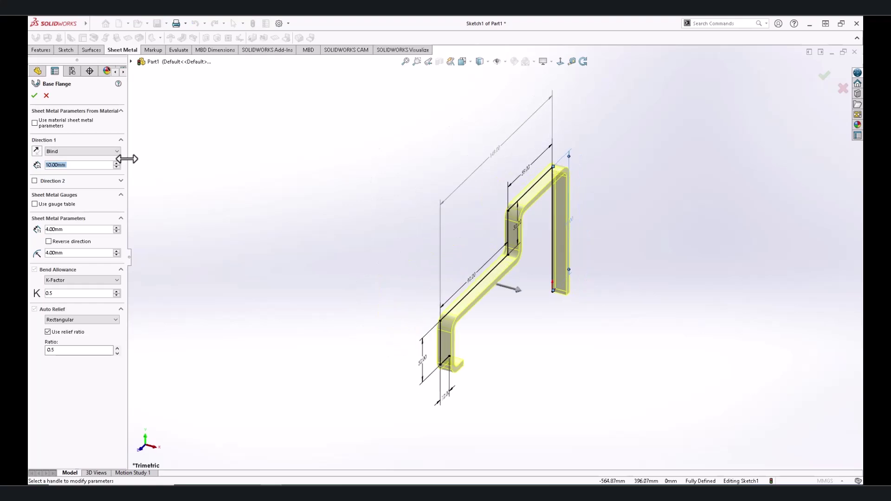
{"action": "left_click", "coordinate": [59, 152]}
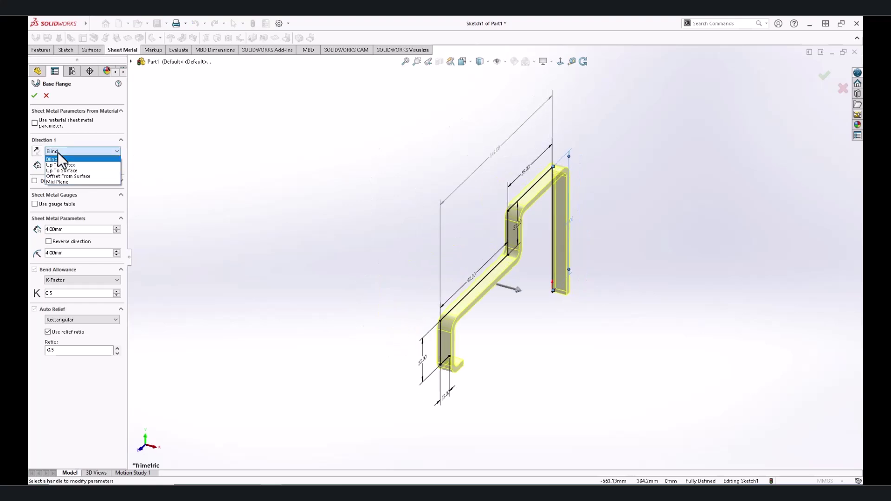
{"action": "left_click", "coordinate": [69, 182]}
{"action": "left_click", "coordinate": [71, 238]}
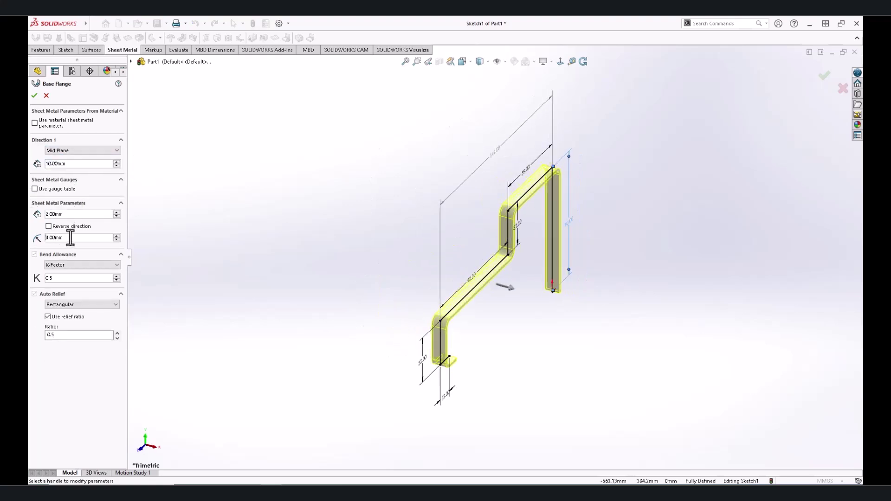
{"action": "type", "text": "2"}
{"action": "left_click", "coordinate": [49, 227]}
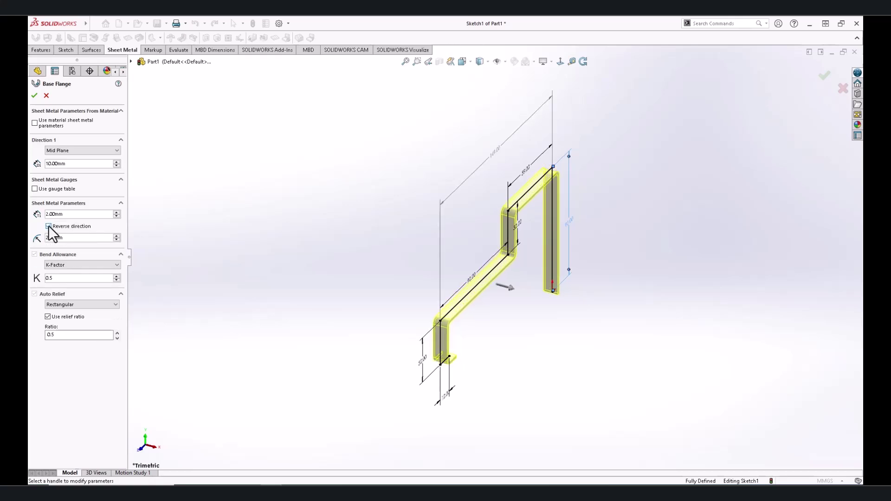
{"action": "left_click", "coordinate": [74, 158]}
{"action": "left_click", "coordinate": [69, 182]}
{"action": "left_click", "coordinate": [79, 163]}
{"action": "key", "text": "Return"}
Step: Accept the base flange and start a sketch on the Z-profile's lower flange face
{"action": "left_click", "coordinate": [815, 76]}
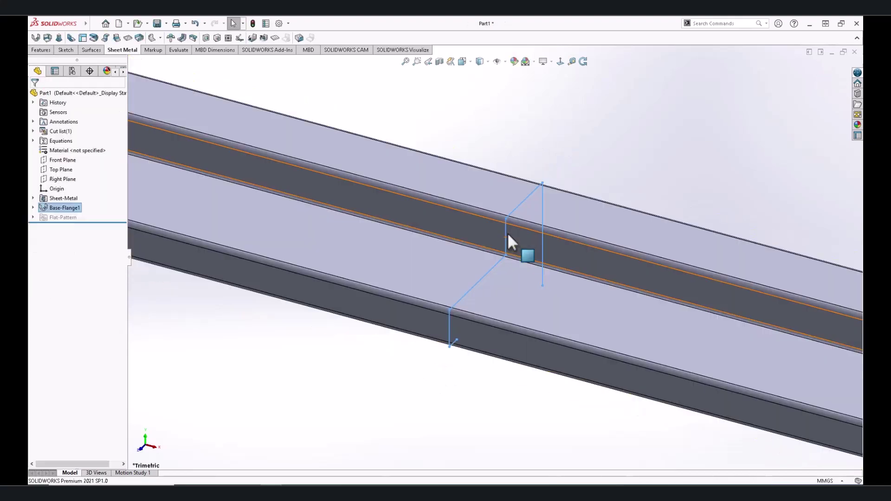
{"action": "key", "text": "f"}
{"action": "scroll", "coordinate": [578, 265], "scroll_direction": "down", "scroll_amount": 3}
{"action": "middle_click_drag", "start_coordinate": [579, 265], "coordinate": [499, 247]}
{"action": "left_click", "coordinate": [502, 253]}
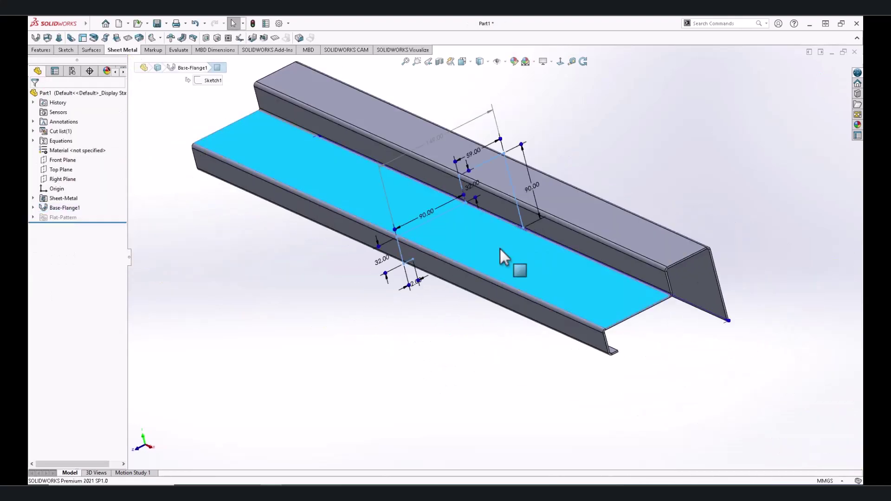
{"action": "left_click", "coordinate": [537, 229]}
Step: Draw a vertical slot on the lower flange
{"action": "left_click", "coordinate": [112, 40]}
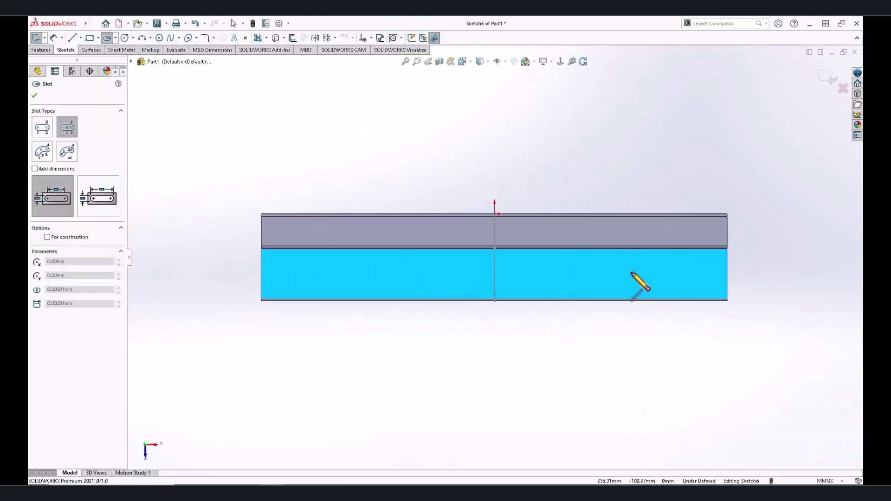
{"action": "left_click", "coordinate": [632, 257]}
{"action": "left_click", "coordinate": [632, 287]}
{"action": "right_click", "coordinate": [633, 288]}
{"action": "left_click", "coordinate": [641, 293]}
Step: Dimension the slot 6.20 mm wide and 30 mm long
{"action": "left_click", "coordinate": [53, 38]}
{"action": "scroll", "coordinate": [631, 278], "scroll_direction": "down", "scroll_amount": 3}
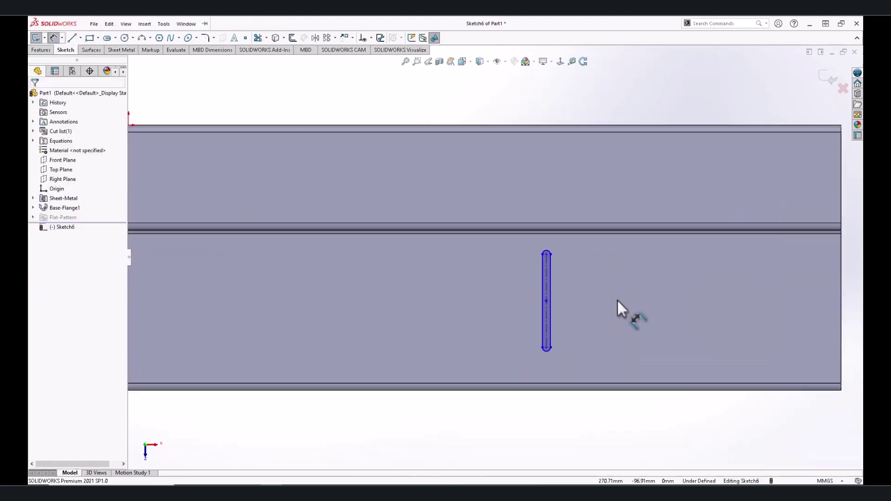
{"action": "scroll", "coordinate": [508, 279], "scroll_direction": "down", "scroll_amount": 2}
{"action": "left_click", "coordinate": [500, 278]}
{"action": "left_click", "coordinate": [442, 281]}
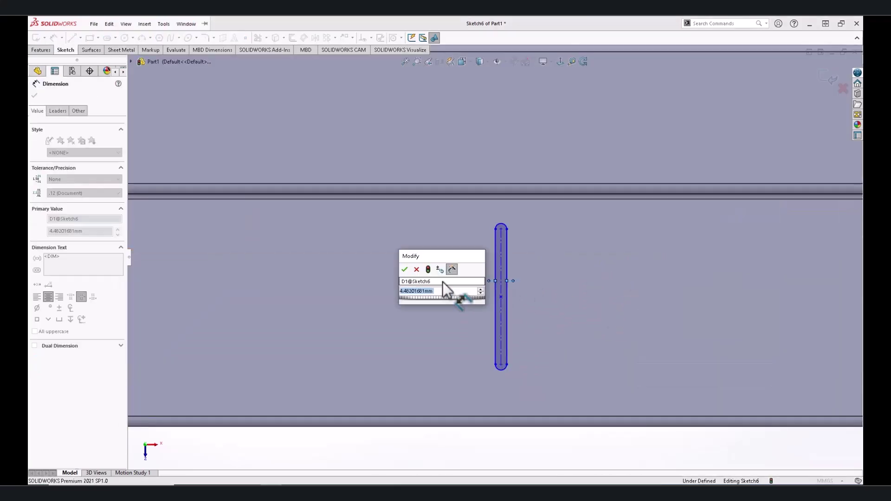
{"action": "type", "text": "6.2"}
{"action": "key", "text": "Return"}
{"action": "left_click", "coordinate": [513, 259]}
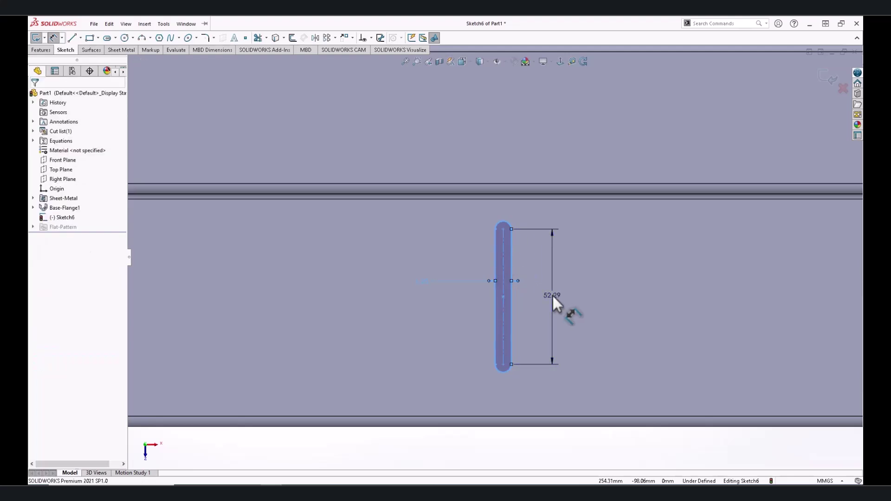
{"action": "left_click", "coordinate": [552, 295]}
{"action": "type", "text": "30"}
{"action": "key", "text": "Return"}
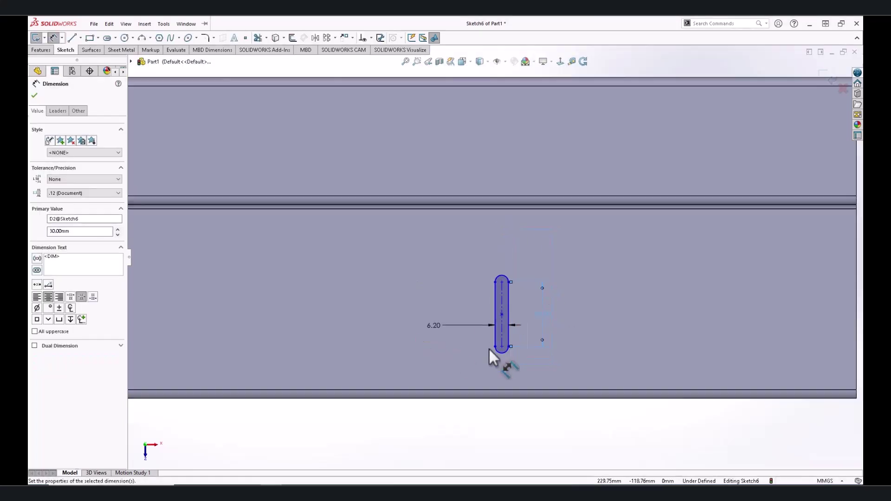
Step: Move the dimensioned slot higher on the flange
{"action": "scroll", "coordinate": [488, 347], "scroll_direction": "up", "scroll_amount": 2}
{"action": "right_click", "coordinate": [505, 380]}
{"action": "left_click", "coordinate": [526, 407]}
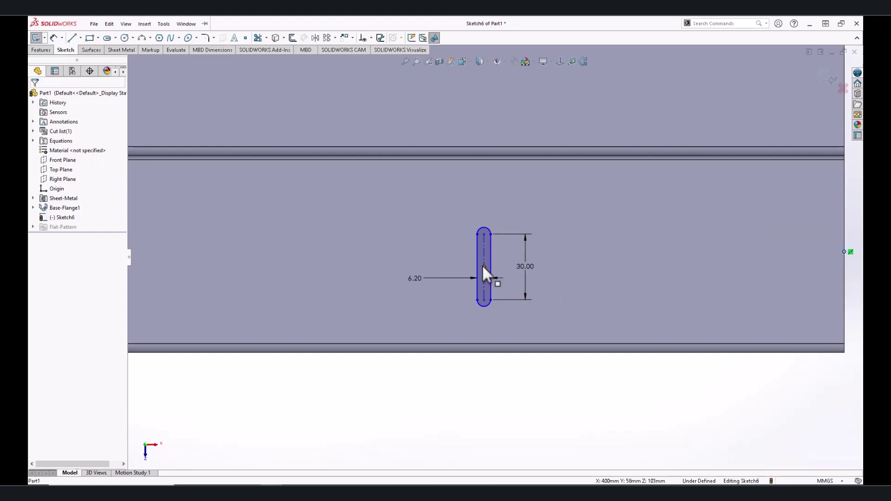
{"action": "left_click_drag", "start_coordinate": [483, 264], "coordinate": [483, 249]}
{"action": "left_click", "coordinate": [486, 377]}
Step: Draw a vertical centerline from the origin and mirror the slot about it
{"action": "left_click", "coordinate": [80, 37]}
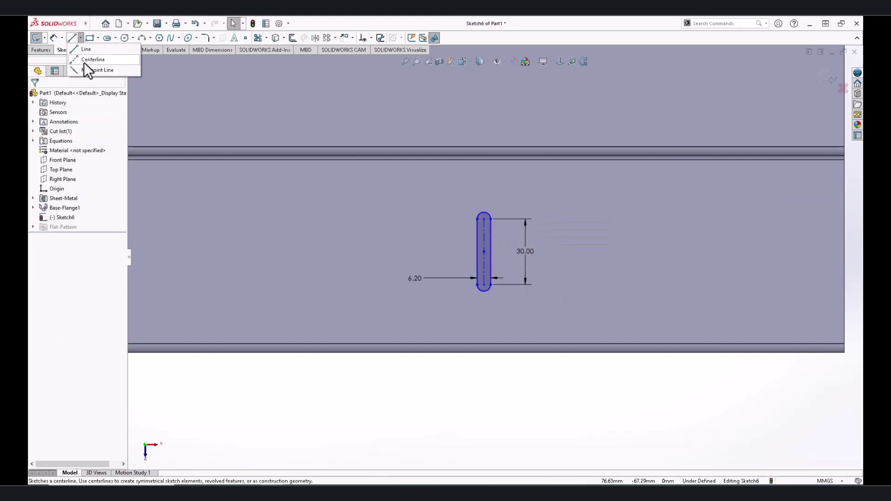
{"action": "left_click", "coordinate": [87, 66]}
{"action": "scroll", "coordinate": [368, 294], "scroll_direction": "up", "scroll_amount": 3}
{"action": "left_click", "coordinate": [353, 195]}
{"action": "left_click", "coordinate": [354, 280]}
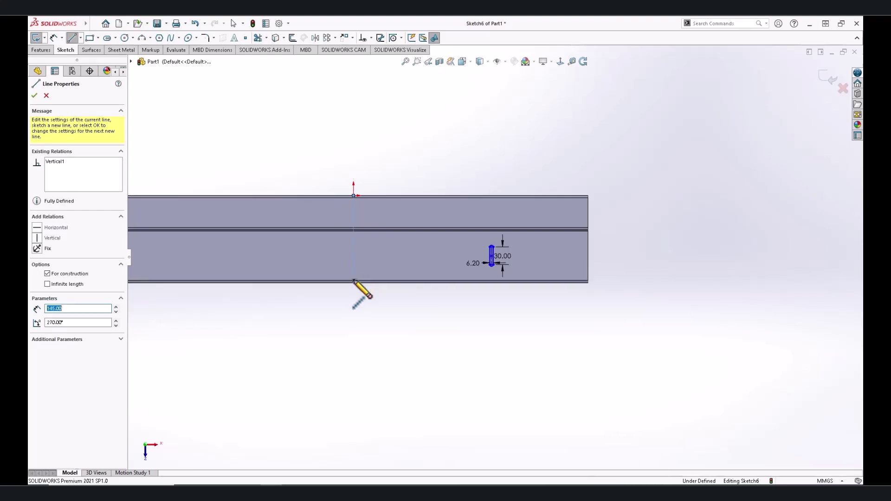
{"action": "key", "text": "Escape"}
{"action": "left_click", "coordinate": [316, 37]}
{"action": "left_click_drag", "start_coordinate": [448, 175], "coordinate": [520, 287]}
{"action": "left_click", "coordinate": [84, 204]}
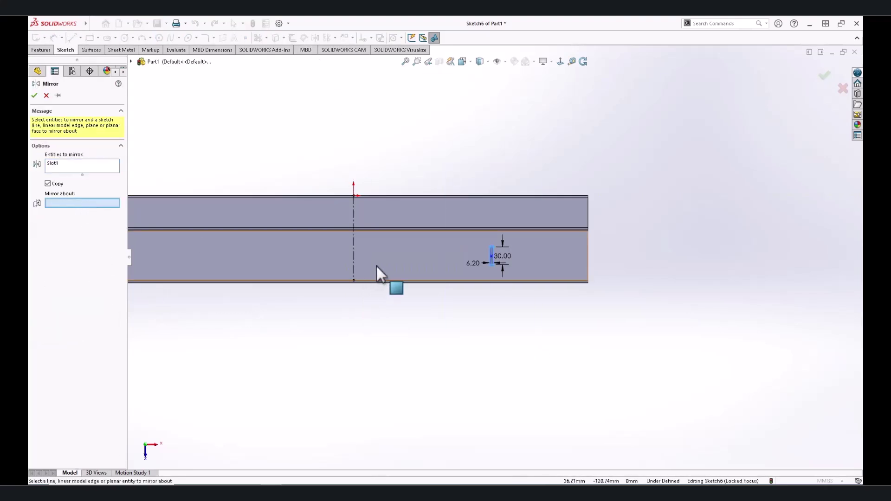
{"action": "left_click", "coordinate": [355, 249]}
{"action": "right_click", "coordinate": [356, 248]}
Step: Position the right slot 150 mm from the flange's right end
{"action": "scroll", "coordinate": [493, 279], "scroll_direction": "down", "scroll_amount": 4}
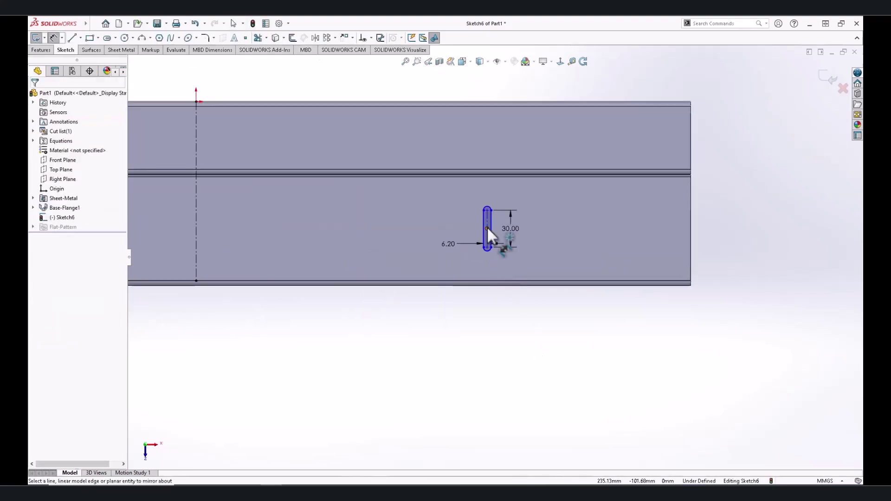
{"action": "left_click", "coordinate": [489, 243]}
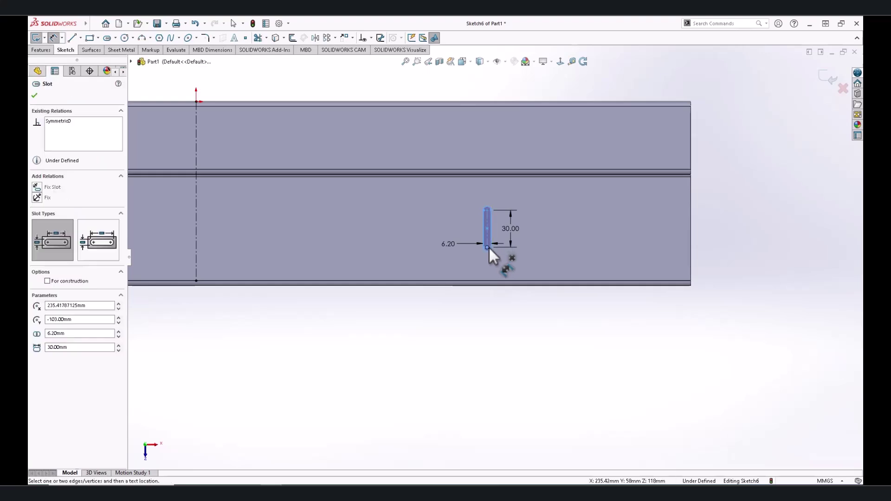
{"action": "left_click", "coordinate": [690, 260]}
{"action": "left_click", "coordinate": [639, 341]}
{"action": "type", "text": "150"}
{"action": "key", "text": "Return"}
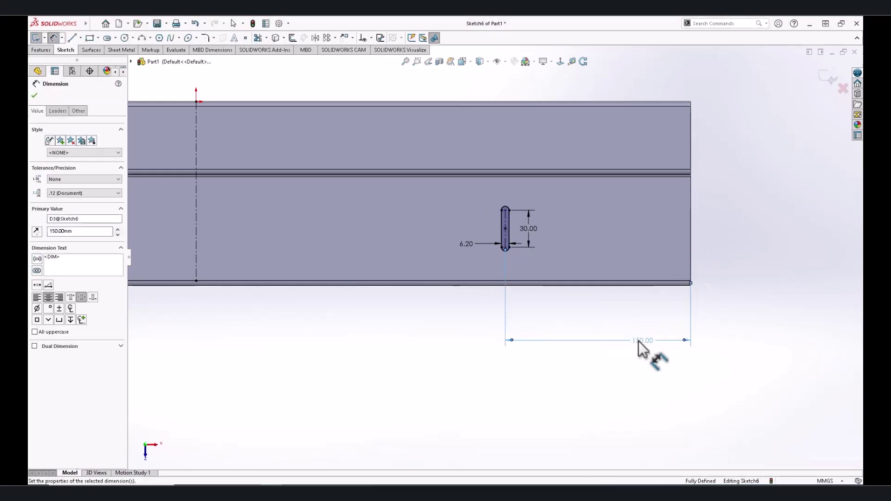
{"action": "scroll", "coordinate": [494, 259], "scroll_direction": "up", "scroll_amount": 3}
Step: Extrude-cut the two slots through the flange and orbit to view the front wall
{"action": "left_click", "coordinate": [41, 50]}
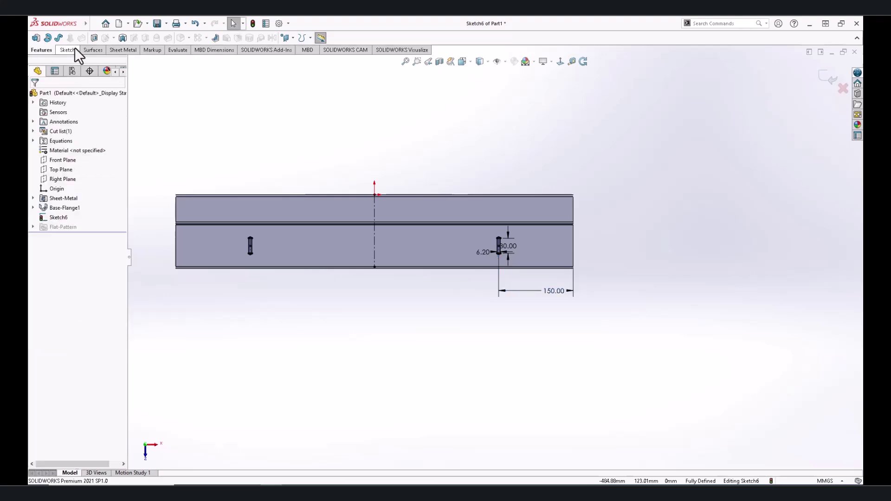
{"action": "left_click", "coordinate": [95, 38]}
{"action": "left_click", "coordinate": [826, 80]}
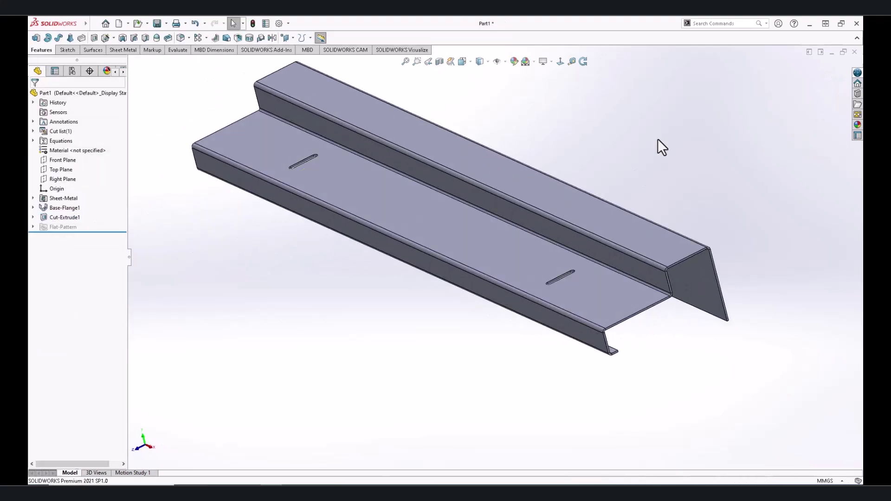
{"action": "mouse_move", "coordinate": [591, 243]}
{"action": "middle_mouse_down"}
{"action": "mouse_move", "coordinate": [617, 218]}
{"action": "mouse_move", "coordinate": [565, 232]}
{"action": "mouse_move", "coordinate": [616, 212]}
{"action": "middle_mouse_up"}
Step: Start a sketch on the front wall face and draw a short slot near the left end
{"action": "left_click", "coordinate": [631, 239]}
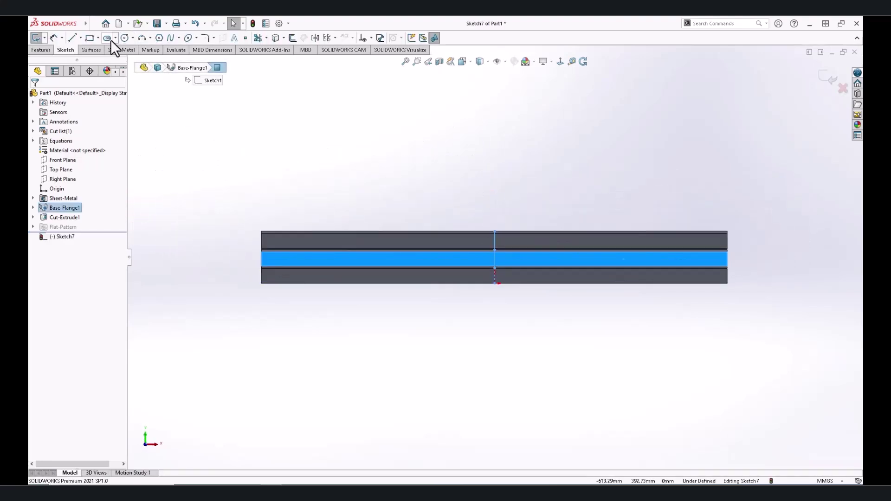
{"action": "left_click", "coordinate": [107, 39]}
{"action": "scroll", "coordinate": [343, 261], "scroll_direction": "down", "scroll_amount": 2}
{"action": "scroll", "coordinate": [344, 261], "scroll_direction": "down", "scroll_amount": 2}
{"action": "left_click", "coordinate": [308, 275]}
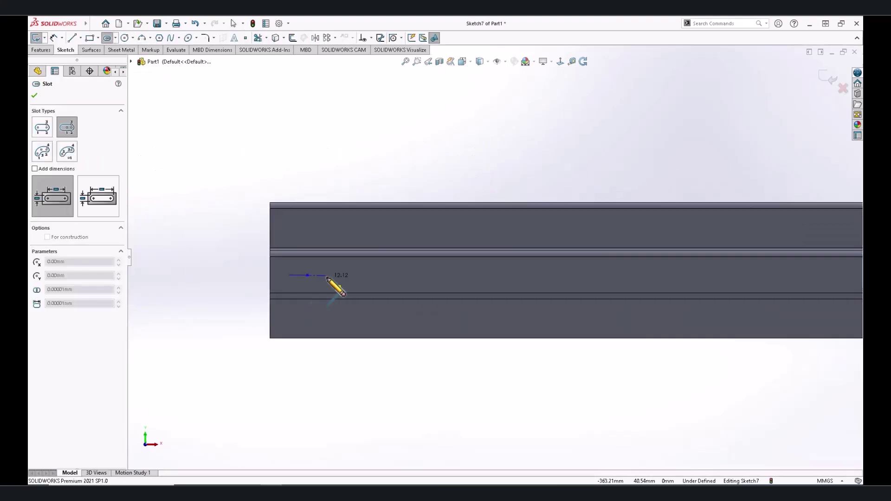
Step: Dimension the slot to 6.20 mm width and 5 mm length
{"action": "left_click", "coordinate": [54, 38]}
{"action": "scroll", "coordinate": [249, 228], "scroll_direction": "down", "scroll_amount": 2}
{"action": "left_click", "coordinate": [356, 323]}
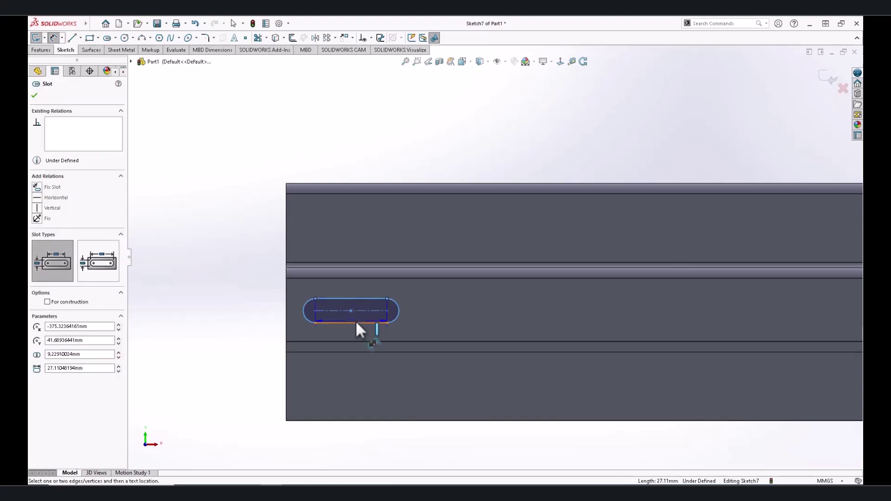
{"action": "left_click", "coordinate": [253, 361]}
{"action": "type", "text": "6.2"}
{"action": "key", "text": "Return"}
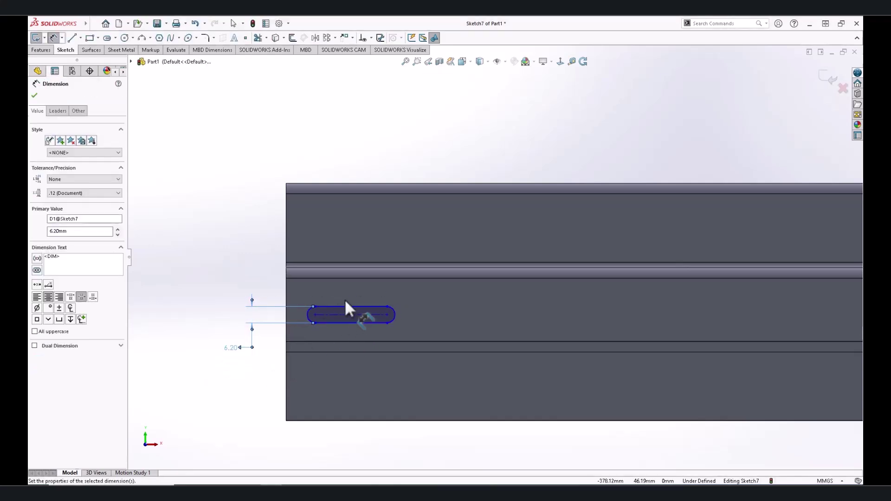
{"action": "left_click", "coordinate": [346, 306]}
{"action": "left_click", "coordinate": [342, 255]}
{"action": "type", "text": "5"}
{"action": "key", "text": "Return"}
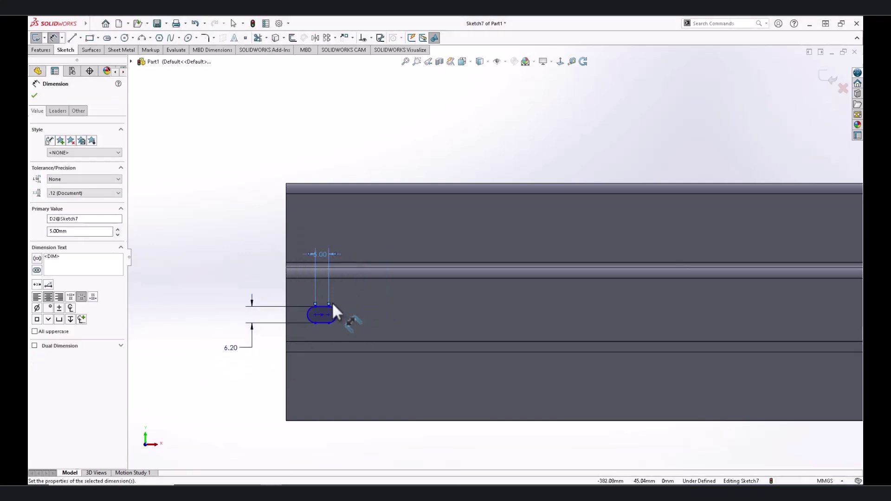
{"action": "key", "text": "Escape"}
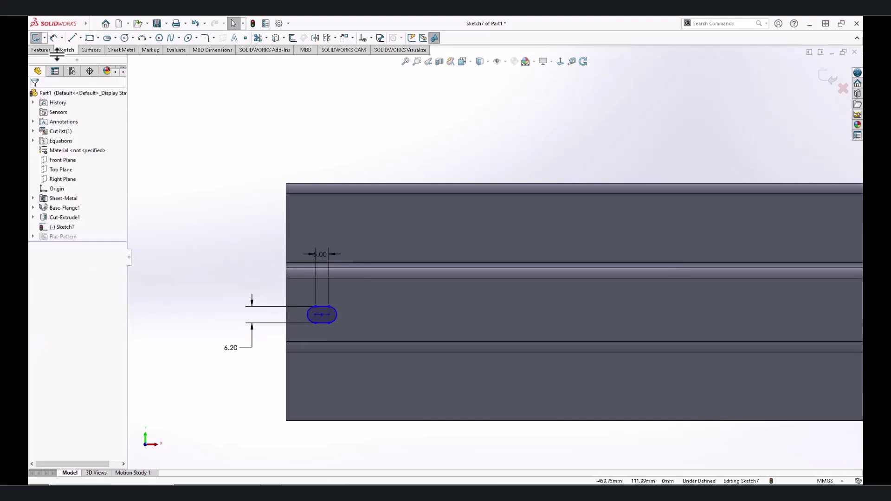
Step: Locate the slot centre 30 mm from the part's left end
{"action": "scroll", "coordinate": [265, 303], "scroll_direction": "down", "scroll_amount": 3}
{"action": "left_click", "coordinate": [386, 310]}
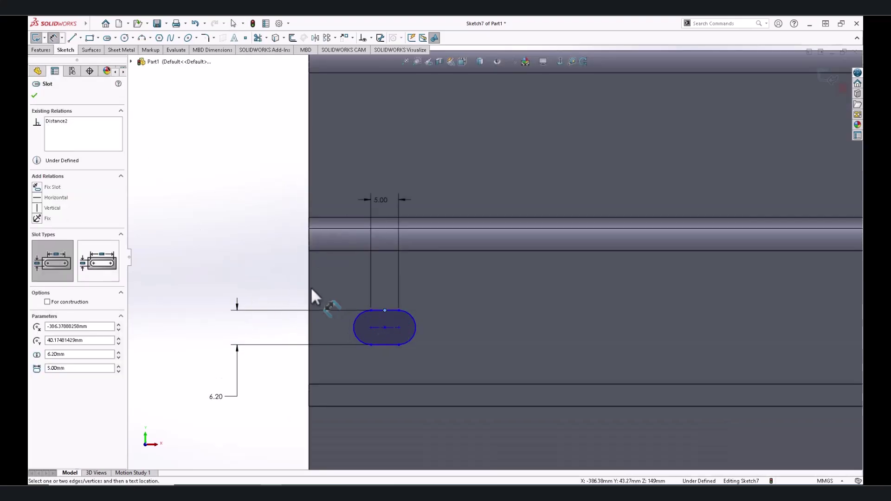
{"action": "left_click", "coordinate": [309, 294]}
{"action": "left_click", "coordinate": [224, 146]}
{"action": "type", "text": "30"}
{"action": "key", "text": "Return"}
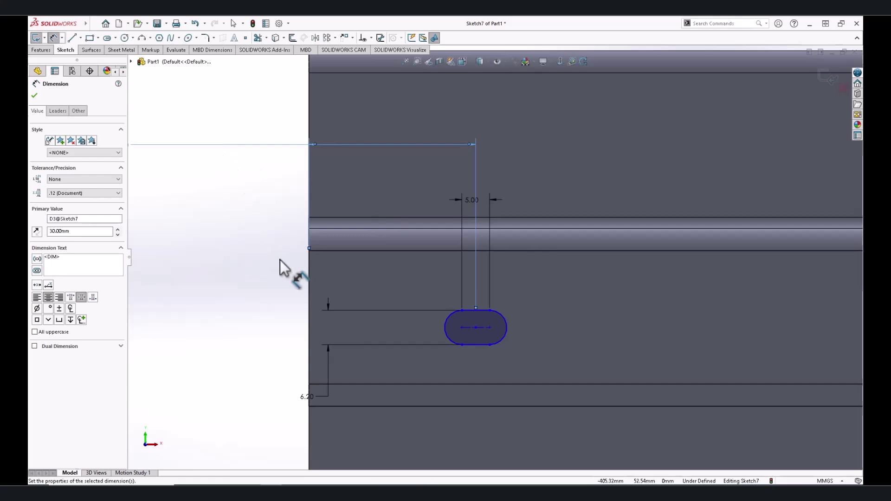
{"action": "right_click", "coordinate": [241, 246]}
{"action": "left_click", "coordinate": [255, 272]}
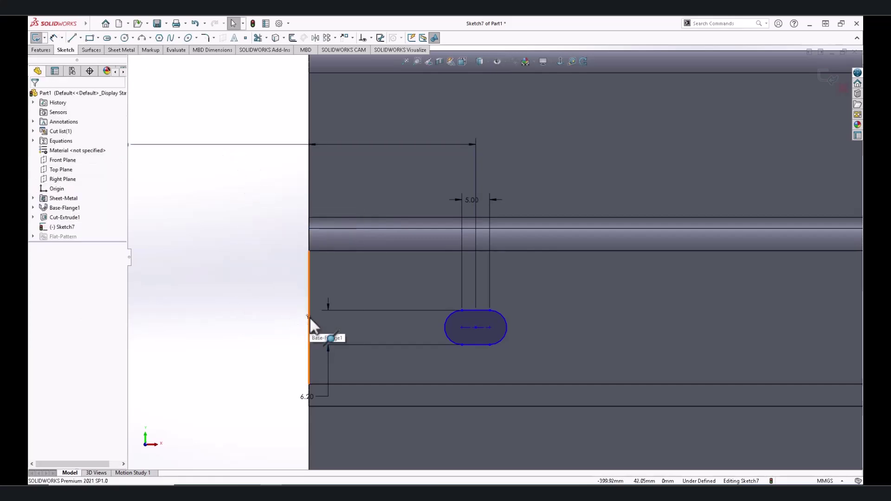
Step: Linear-pattern the slot into a row of five instances
{"action": "left_click", "coordinate": [463, 327]}
{"action": "left_click", "coordinate": [199, 162]}
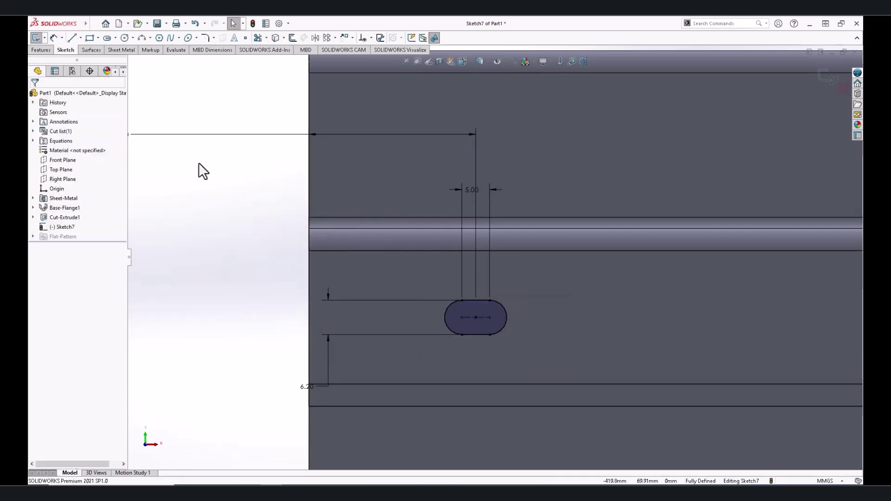
{"action": "left_click", "coordinate": [329, 39]}
{"action": "left_click", "coordinate": [454, 313]}
{"action": "left_click", "coordinate": [117, 157]}
{"action": "left_click", "coordinate": [117, 157]}
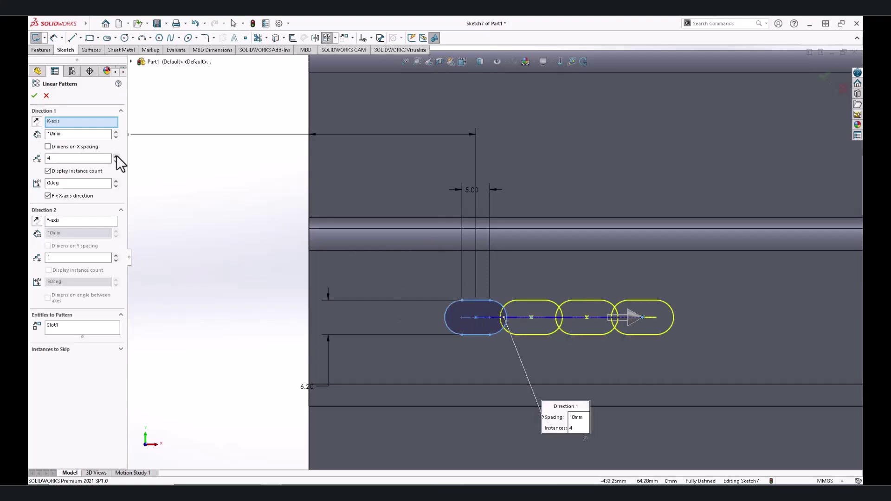
{"action": "left_click", "coordinate": [34, 95]}
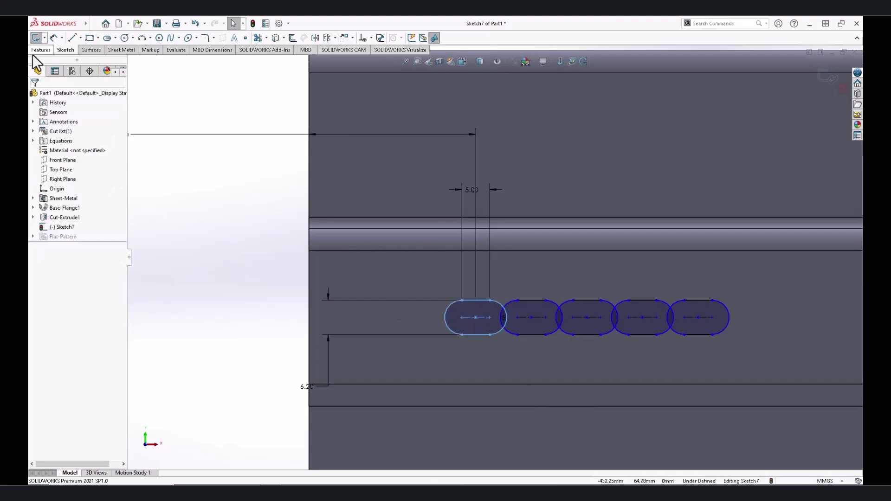
Step: Dimension the last slot 30 mm from the part's right end
{"action": "left_click", "coordinate": [701, 307]}
{"action": "scroll", "coordinate": [744, 322], "scroll_direction": "up", "scroll_amount": 5}
{"action": "scroll", "coordinate": [593, 244], "scroll_direction": "down", "scroll_amount": 5}
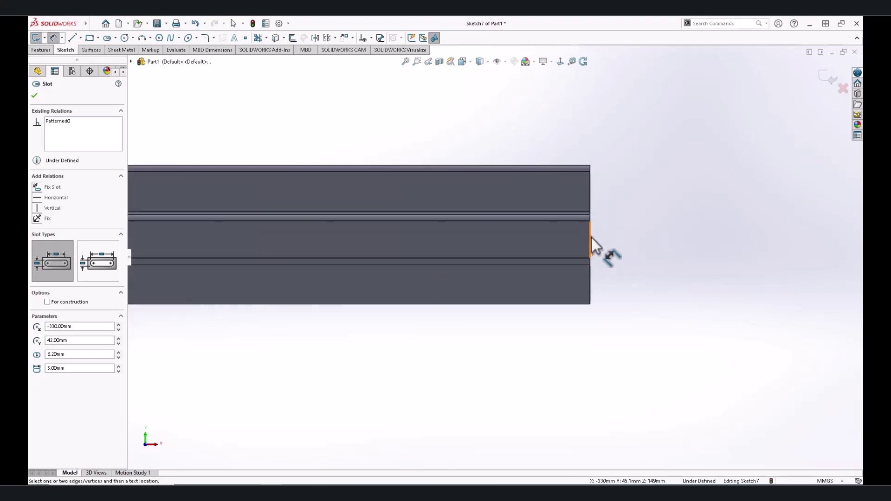
{"action": "left_click", "coordinate": [592, 237]}
{"action": "left_click", "coordinate": [560, 328]}
{"action": "key", "text": "Return"}
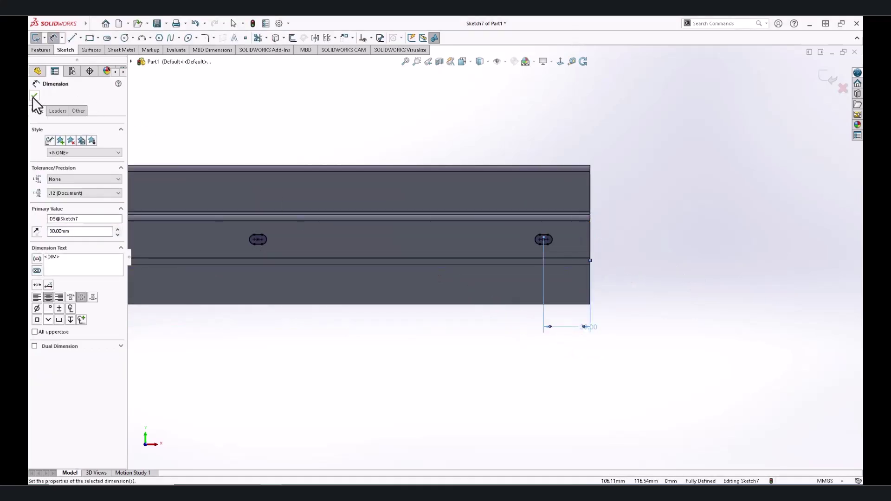
Step: Extruded-cut the five slots through the front wall
{"action": "left_click", "coordinate": [34, 96]}
{"action": "left_click", "coordinate": [41, 50]}
{"action": "left_click", "coordinate": [92, 38]}
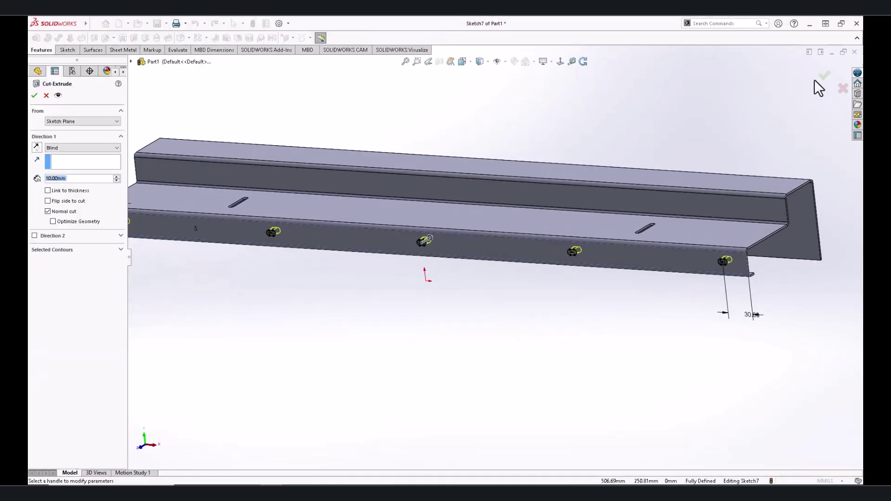
{"action": "left_click", "coordinate": [825, 75]}
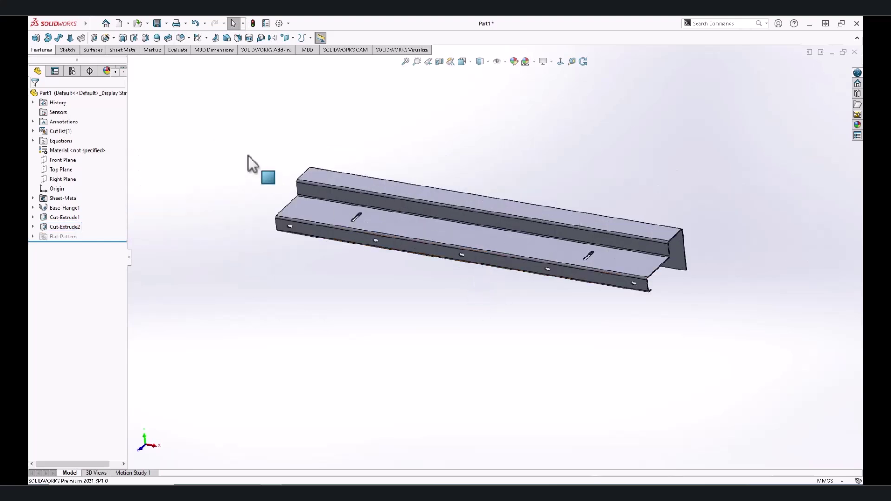
Step: Save the part as 'Sill A' in 05 Youtube > Advanced Cabin
{"action": "left_click", "coordinate": [159, 26]}
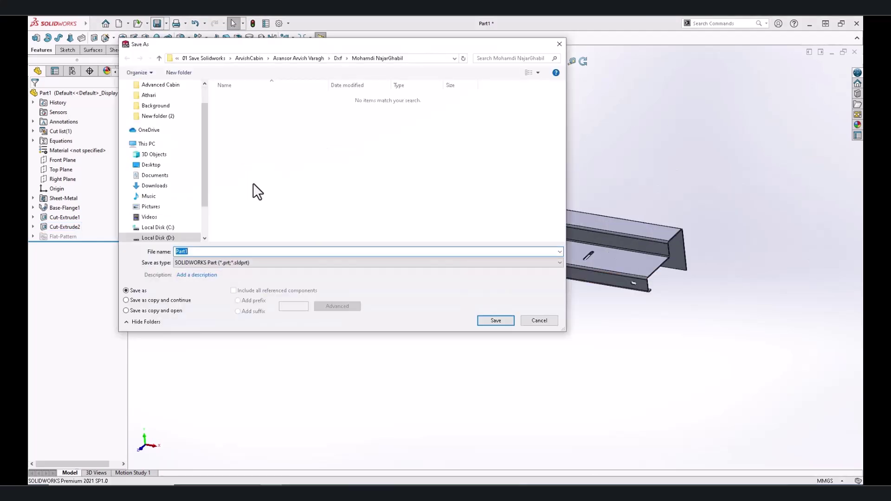
{"action": "left_click", "coordinate": [205, 59]}
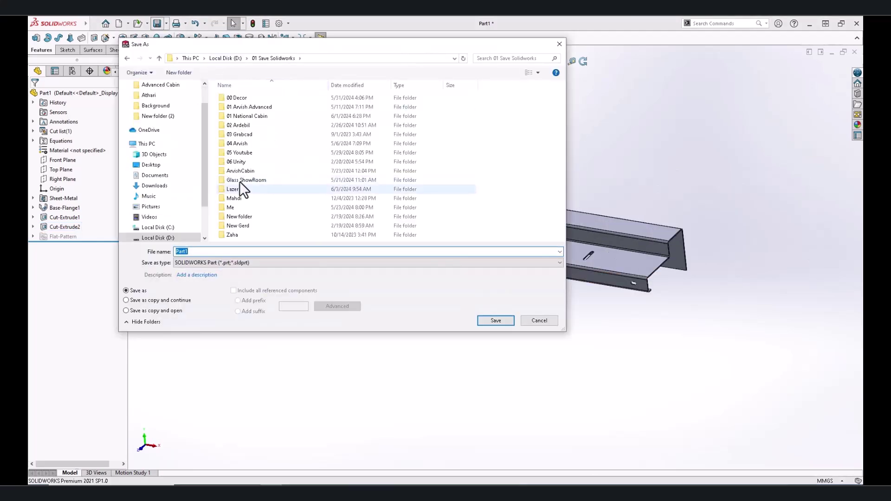
{"action": "double_click", "coordinate": [240, 151]}
{"action": "double_click", "coordinate": [248, 116]}
{"action": "double_click", "coordinate": [195, 252]}
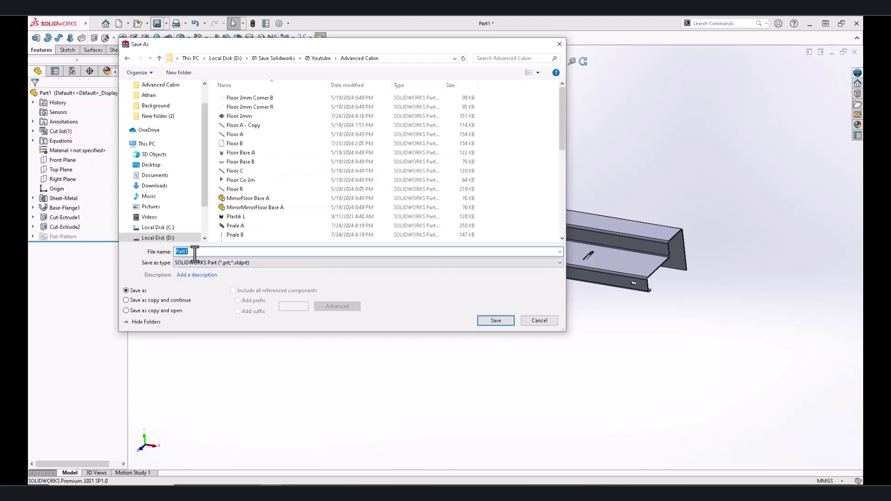
{"action": "type", "text": "Sill A"}
{"action": "left_click", "coordinate": [491, 320]}
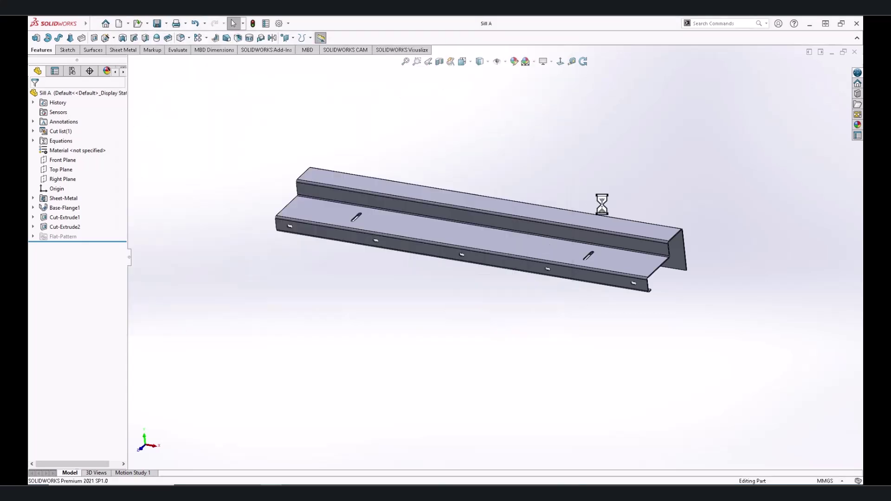
Step: Create a new empty part document
{"action": "left_click", "coordinate": [123, 25]}
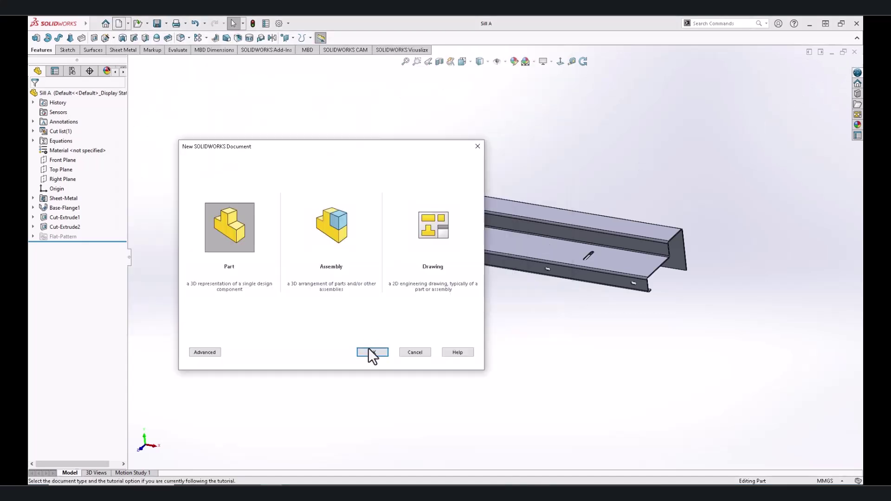
{"action": "left_click", "coordinate": [367, 353]}
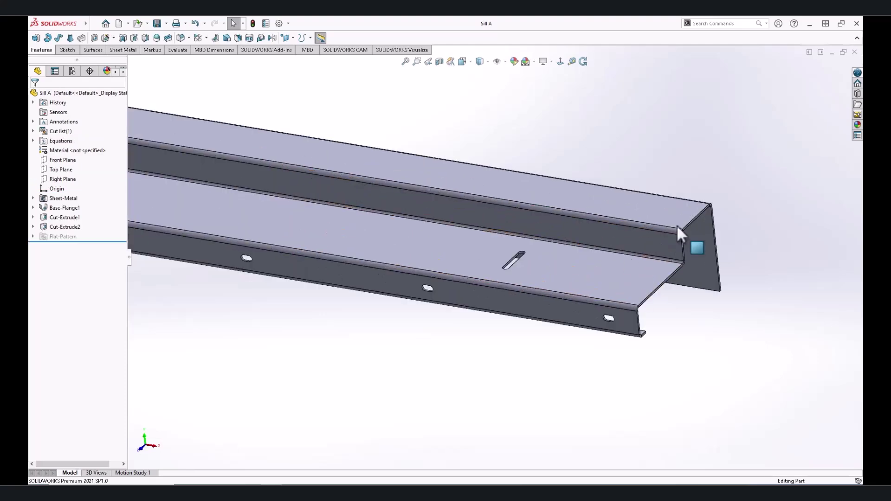
{"action": "scroll", "coordinate": [615, 235], "scroll_direction": "down", "scroll_amount": 5}
Step: Convert the sill end face's edges and fillets into a sketch on that face
{"action": "left_click", "coordinate": [610, 230]}
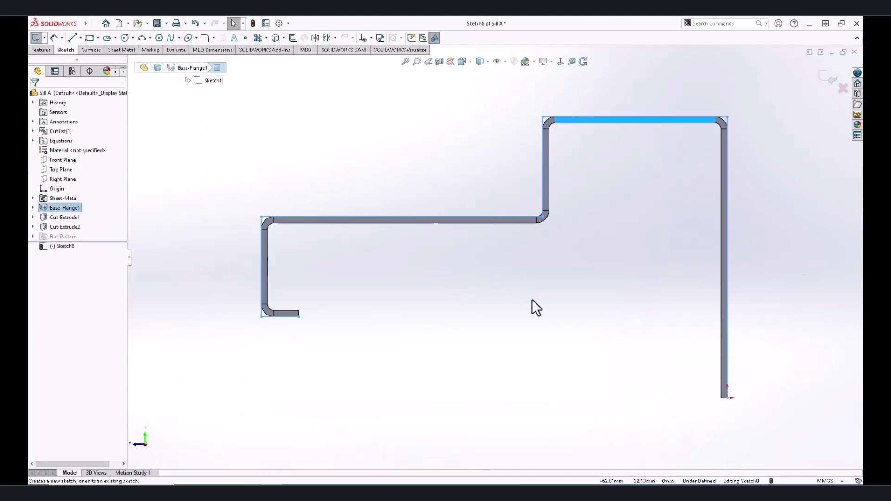
{"action": "left_click", "coordinate": [276, 38]}
{"action": "left_click", "coordinate": [722, 233]}
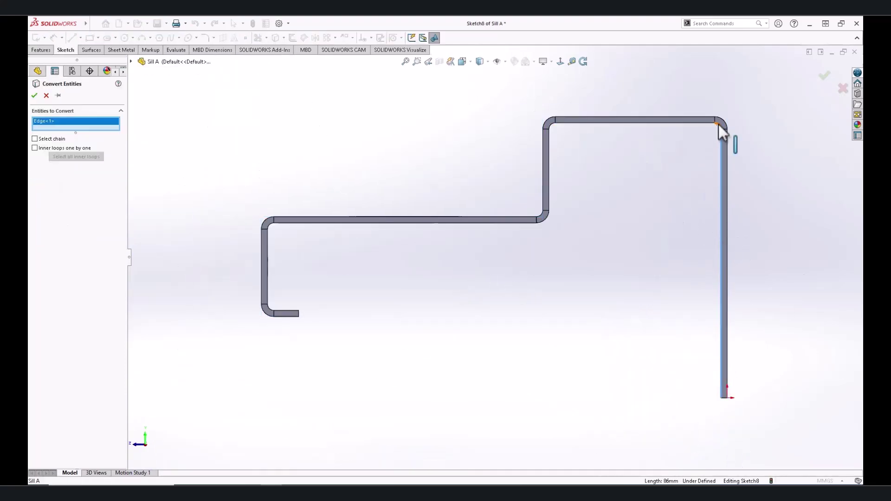
{"action": "left_click", "coordinate": [718, 124]}
{"action": "left_click", "coordinate": [552, 126]}
{"action": "left_click", "coordinate": [550, 151]}
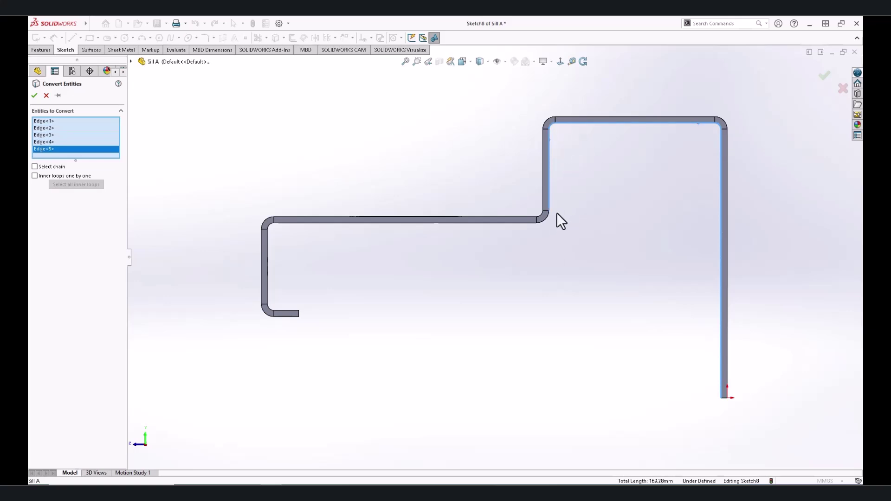
{"action": "left_click", "coordinate": [550, 216]}
{"action": "left_click", "coordinate": [512, 224]}
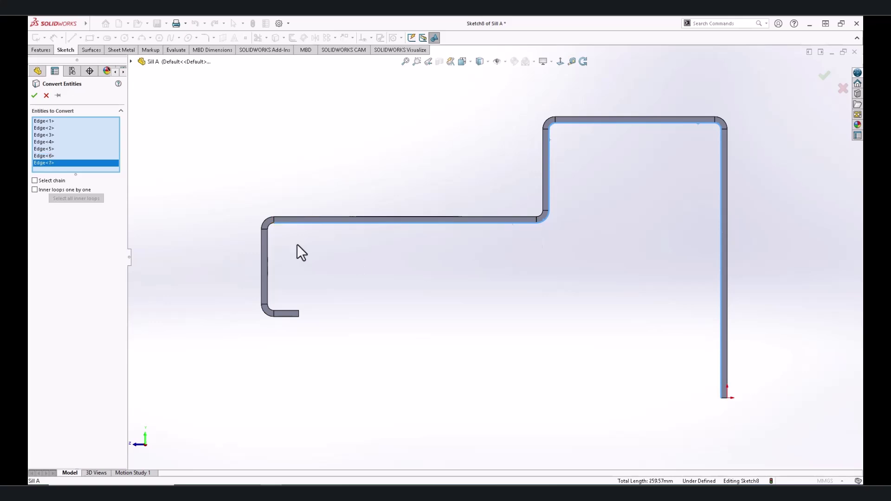
{"action": "left_click", "coordinate": [269, 226]}
{"action": "left_click", "coordinate": [269, 243]}
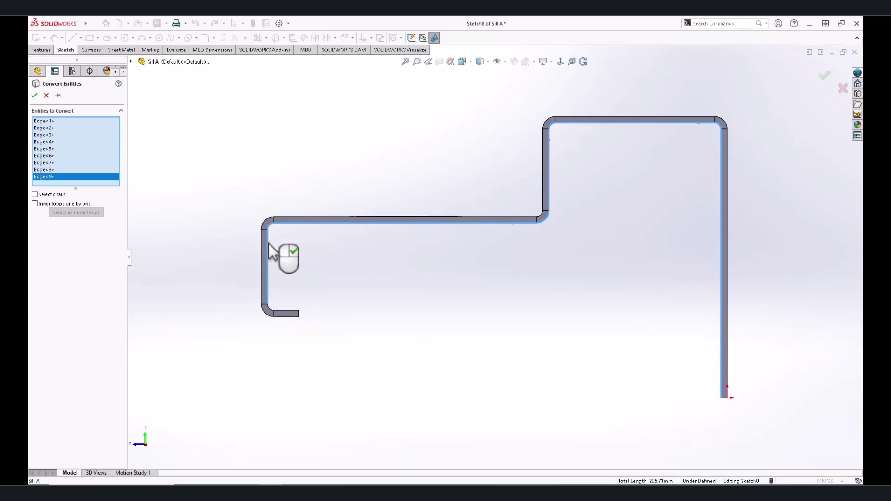
{"action": "left_click", "coordinate": [271, 308]}
{"action": "left_click", "coordinate": [288, 310]}
{"action": "right_click", "coordinate": [288, 310]}
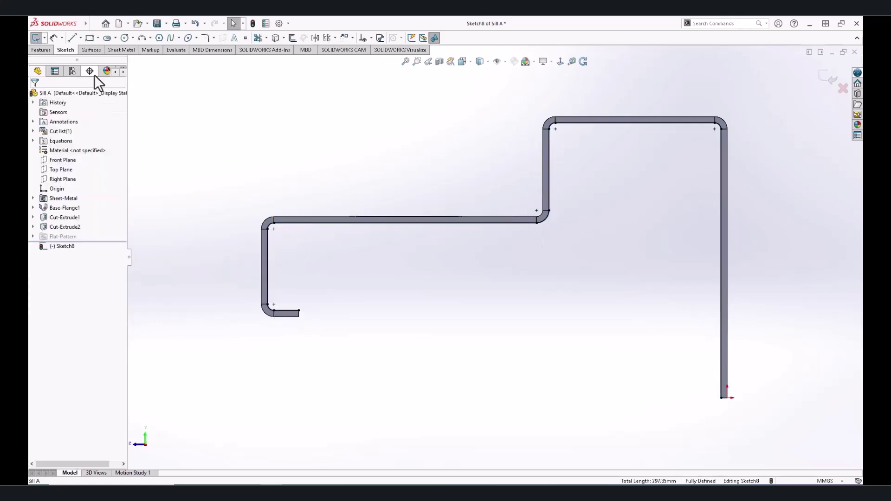
Step: Close the outline with a horizontal line, a slanted line and a bottom line
{"action": "left_click", "coordinate": [72, 38]}
{"action": "left_click", "coordinate": [300, 311]}
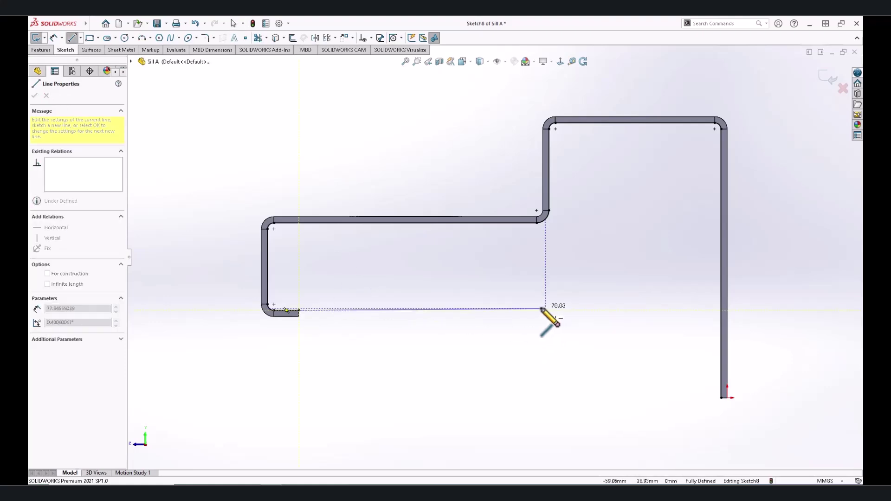
{"action": "left_click", "coordinate": [520, 311]}
{"action": "left_click", "coordinate": [603, 398]}
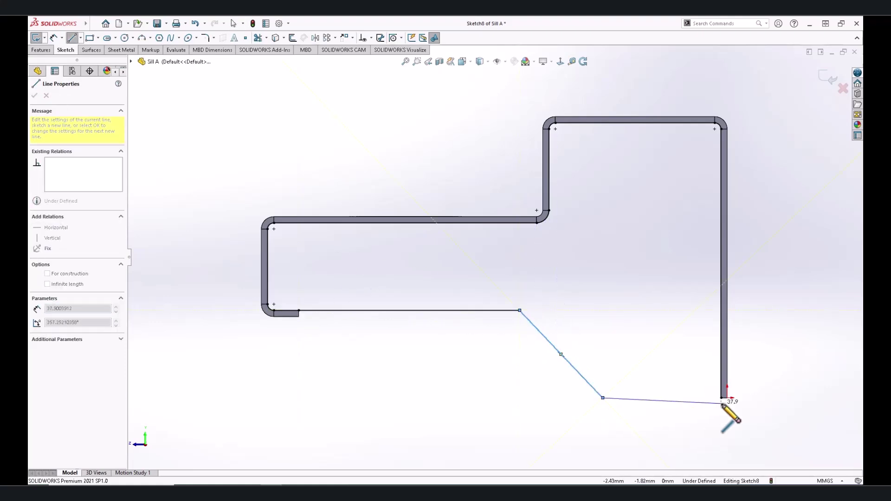
{"action": "left_click", "coordinate": [722, 398]}
{"action": "right_click", "coordinate": [723, 398]}
{"action": "left_click", "coordinate": [745, 402]}
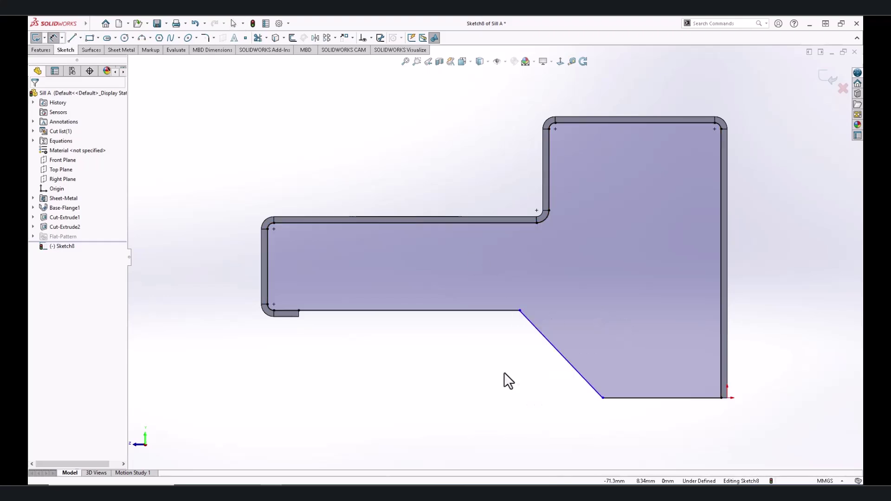
Step: Shift the slanted line's ends leftward and align its lower corner vertically with the step
{"action": "key", "text": "Escape"}
{"action": "mouse_move", "coordinate": [520, 310]}
{"action": "left_mouse_down"}
{"action": "mouse_move", "coordinate": [344, 312]}
{"action": "mouse_move", "coordinate": [362, 310]}
{"action": "left_mouse_up"}
{"action": "left_click_drag", "start_coordinate": [603, 397], "coordinate": [550, 398]}
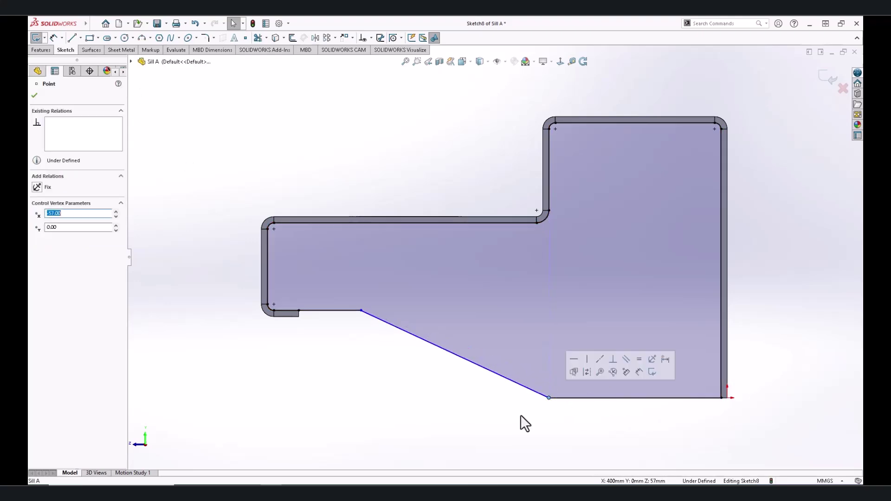
{"action": "left_click", "coordinate": [553, 408]}
{"action": "left_click", "coordinate": [550, 211]}
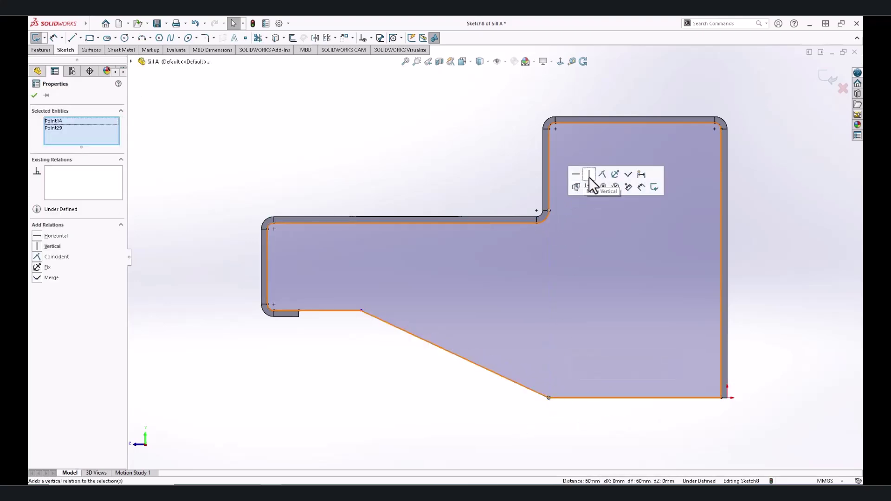
{"action": "left_click", "coordinate": [427, 156]}
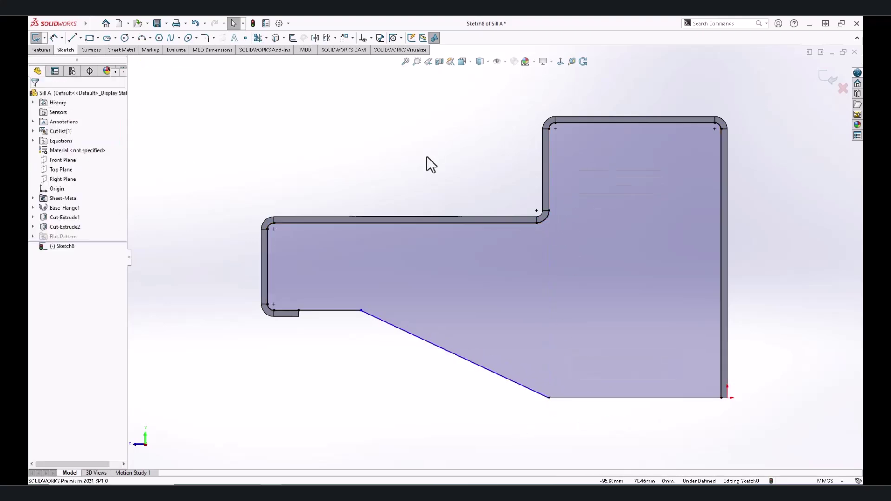
Step: Dimension the short bottom edge at 20 mm, copy the whole profile, and exit the sketch
{"action": "left_click", "coordinate": [318, 311]}
{"action": "left_click", "coordinate": [335, 364]}
{"action": "key", "text": "Return"}
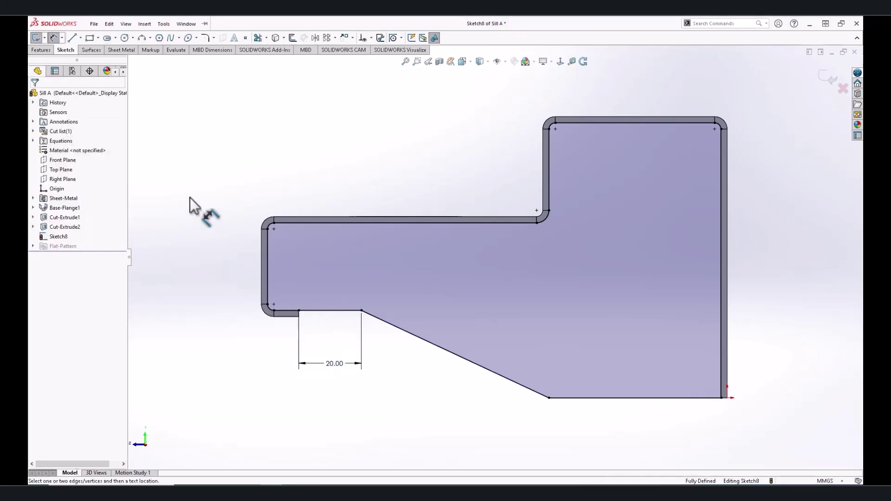
{"action": "key", "text": "Escape"}
{"action": "key", "text": "z"}
{"action": "left_click_drag", "start_coordinate": [260, 123], "coordinate": [654, 402]}
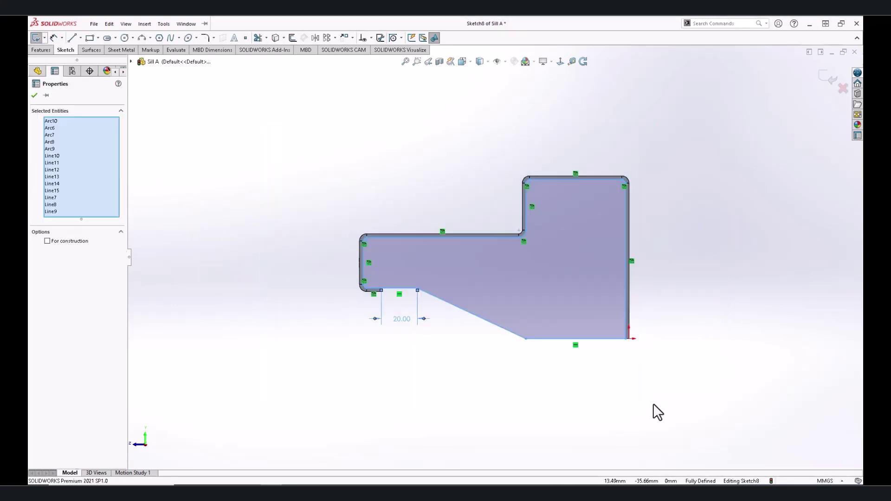
{"action": "left_click", "coordinate": [816, 73]}
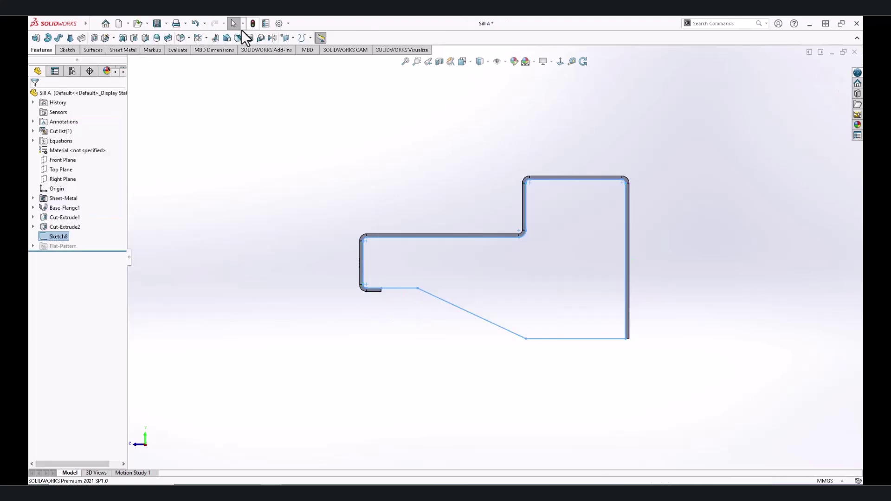
Step: In a new part, paste the sill outline on a plane and extrude it into a plate
{"action": "left_click", "coordinate": [119, 23]}
{"action": "left_click", "coordinate": [367, 361]}
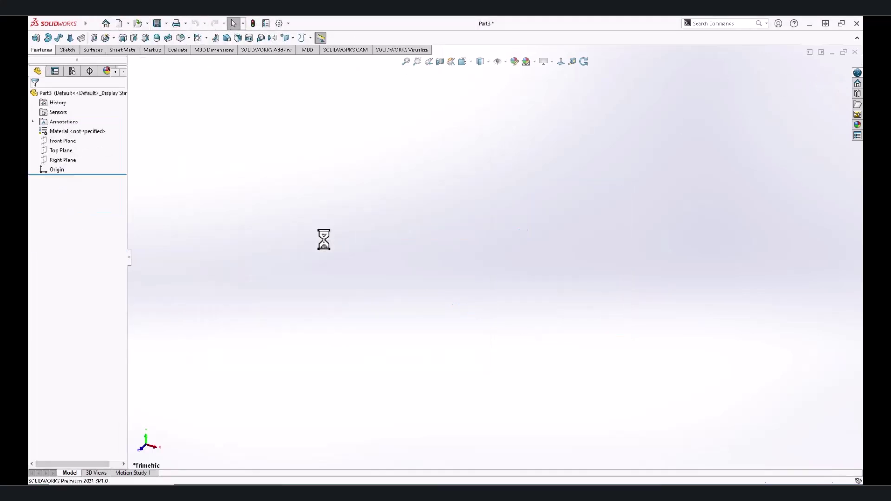
{"action": "left_click", "coordinate": [61, 150]}
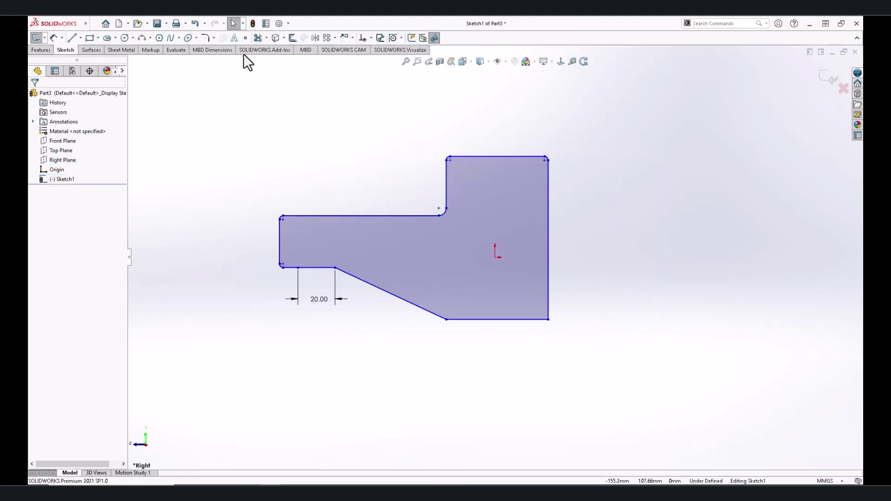
{"action": "left_click", "coordinate": [293, 37]}
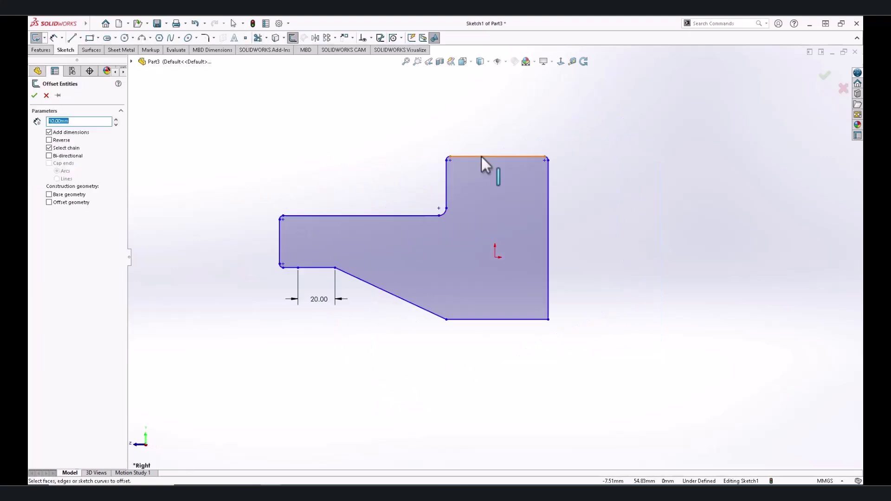
{"action": "left_click", "coordinate": [46, 50]}
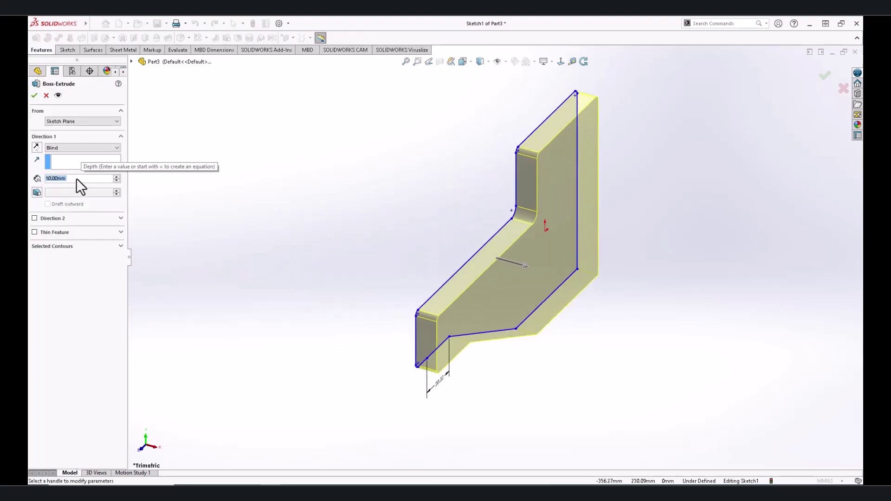
{"action": "type", "text": "3"}
{"action": "left_click", "coordinate": [825, 76]}
Step: Sketch a 1 mm inward offset of the plate face outline
{"action": "left_click", "coordinate": [520, 236]}
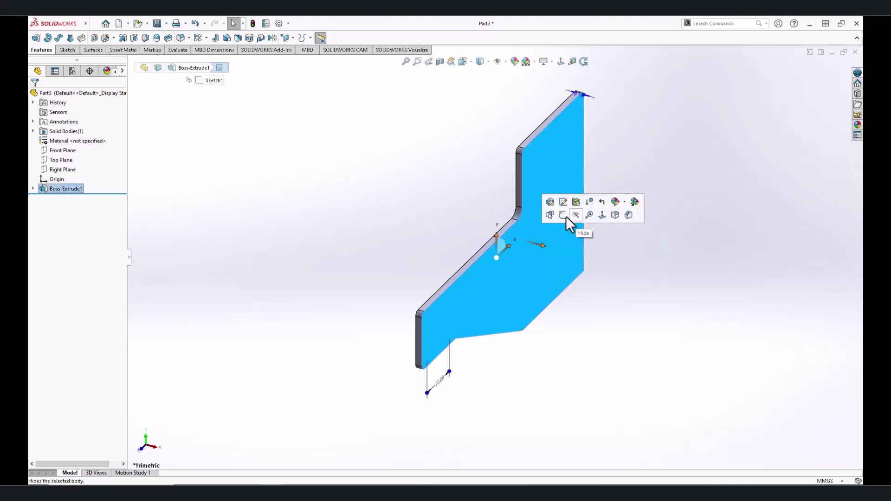
{"action": "left_click", "coordinate": [564, 216]}
{"action": "left_click", "coordinate": [294, 38]}
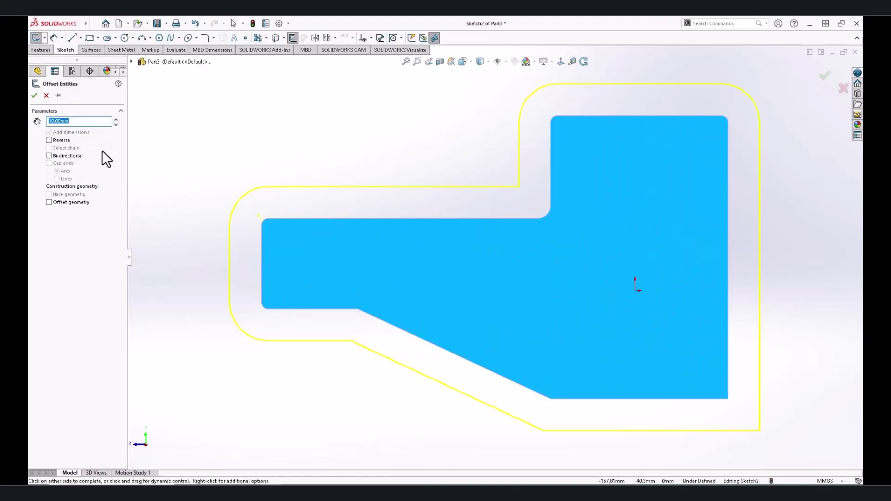
{"action": "type", "text": "1"}
{"action": "key", "text": "Return"}
{"action": "left_click", "coordinate": [52, 140]}
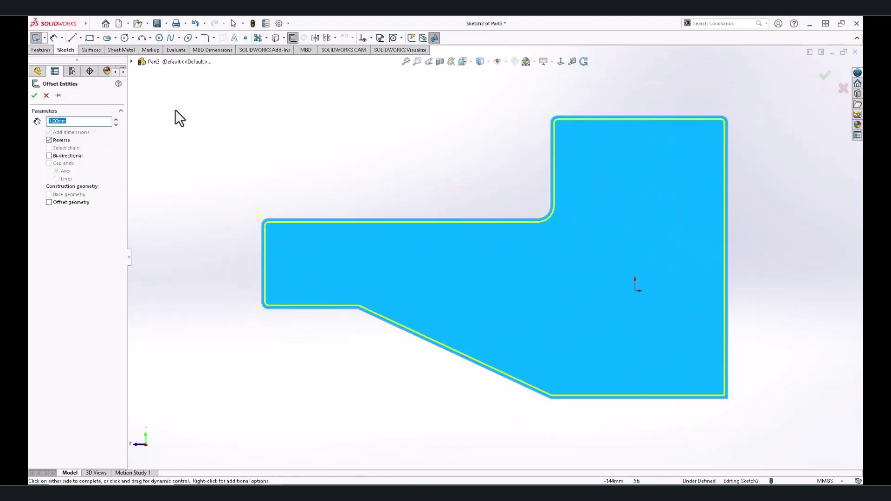
{"action": "left_click", "coordinate": [35, 95]}
Step: Extruded-cut away the band outside the offset using Flip side to cut
{"action": "left_click", "coordinate": [41, 49]}
{"action": "left_click", "coordinate": [94, 37]}
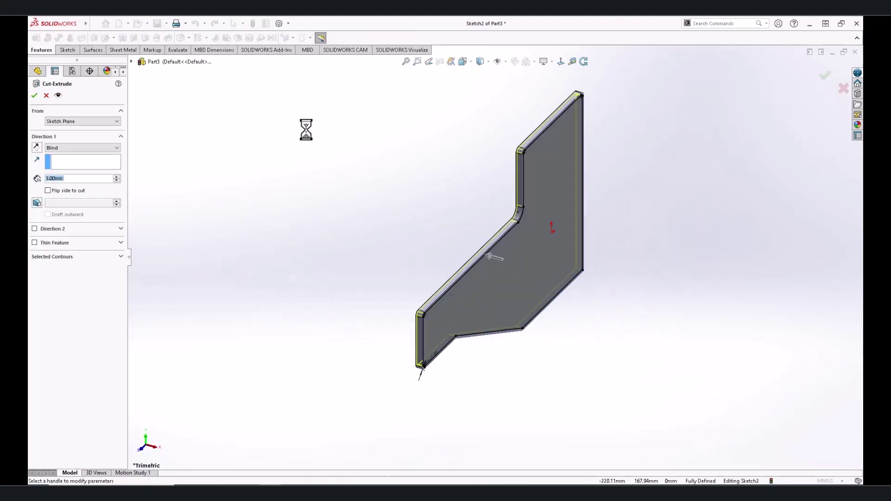
{"action": "left_click", "coordinate": [48, 190]}
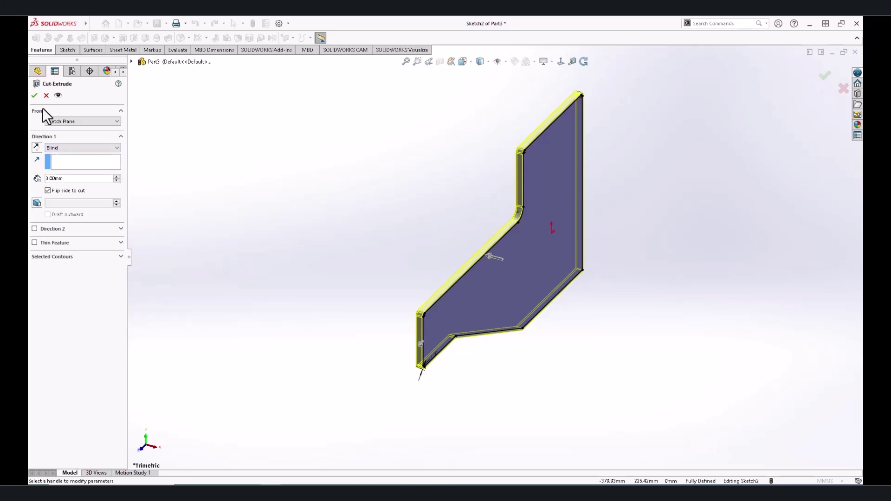
{"action": "left_click", "coordinate": [57, 148]}
Step: Begin saving the plate part under the name 'Sill B'
{"action": "left_click", "coordinate": [39, 94]}
{"action": "mouse_move", "coordinate": [342, 183]}
{"action": "middle_mouse_down"}
{"action": "mouse_move", "coordinate": [416, 203]}
{"action": "mouse_move", "coordinate": [404, 190]}
{"action": "middle_mouse_up"}
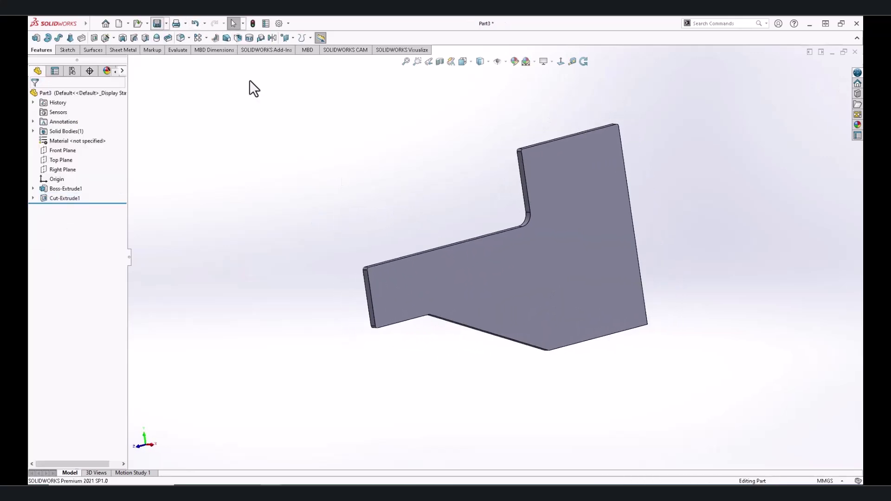
{"action": "key", "text": "ctrl+s"}
{"action": "type", "text": "Sill"}
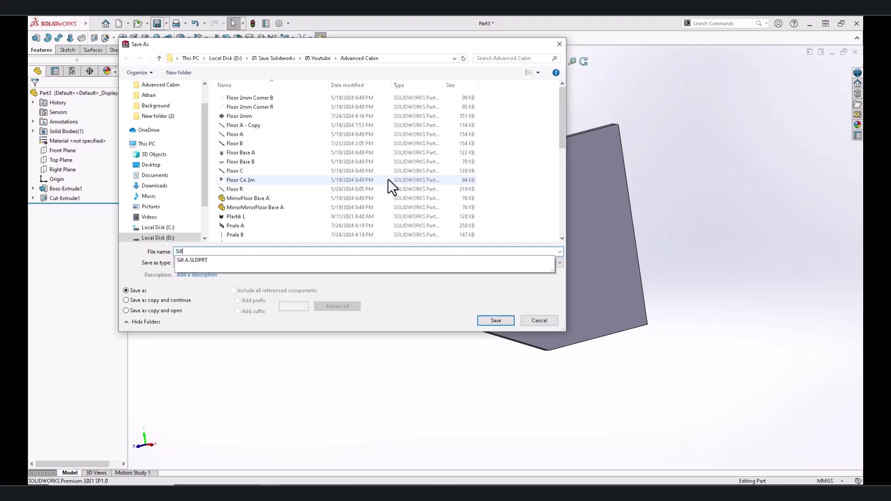
{"action": "type", "text": " B"}
Step: Save the plate as Sill B, then save and close Sill A
{"action": "left_click", "coordinate": [496, 320]}
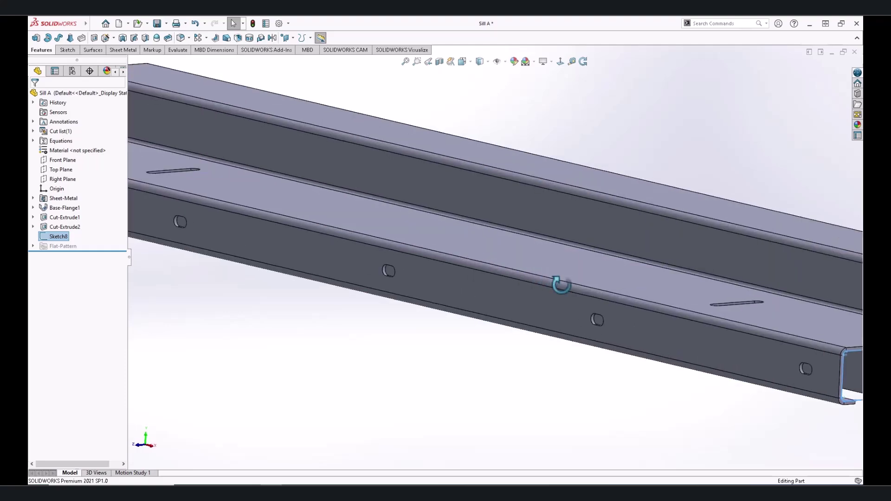
{"action": "scroll", "coordinate": [604, 316], "scroll_direction": "up", "scroll_amount": 5}
{"action": "scroll", "coordinate": [485, 264], "scroll_direction": "up", "scroll_amount": 3}
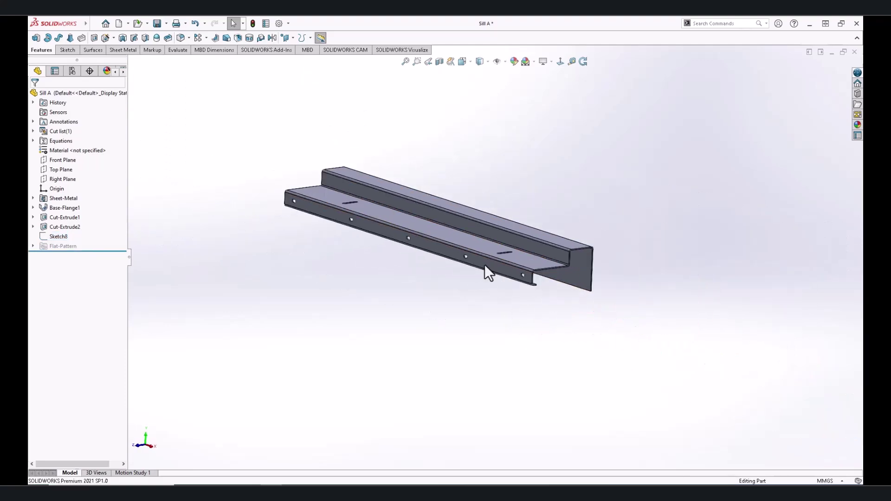
{"action": "left_click", "coordinate": [157, 23]}
{"action": "left_click", "coordinate": [855, 52]}
Step: Open the Assem Panel assembly
{"action": "left_click", "coordinate": [138, 23]}
{"action": "left_click", "coordinate": [258, 99]}
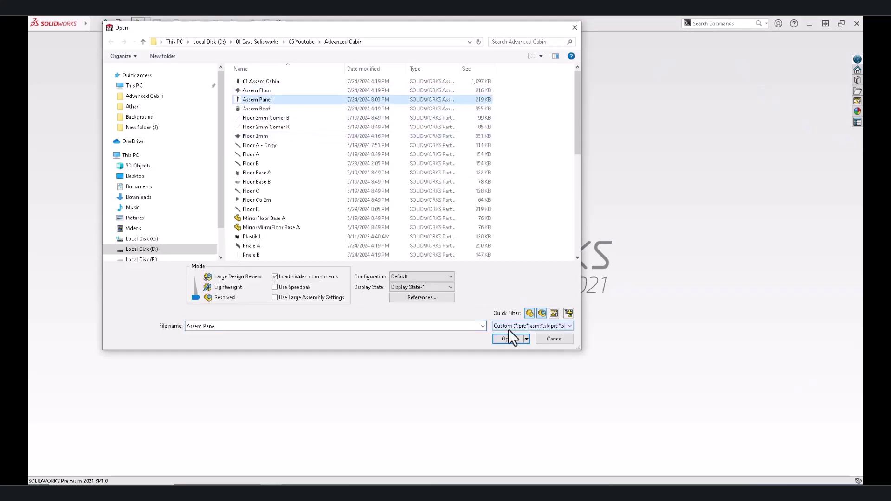
{"action": "left_click", "coordinate": [505, 339]}
{"action": "scroll", "coordinate": [474, 334], "scroll_direction": "up", "scroll_amount": 5}
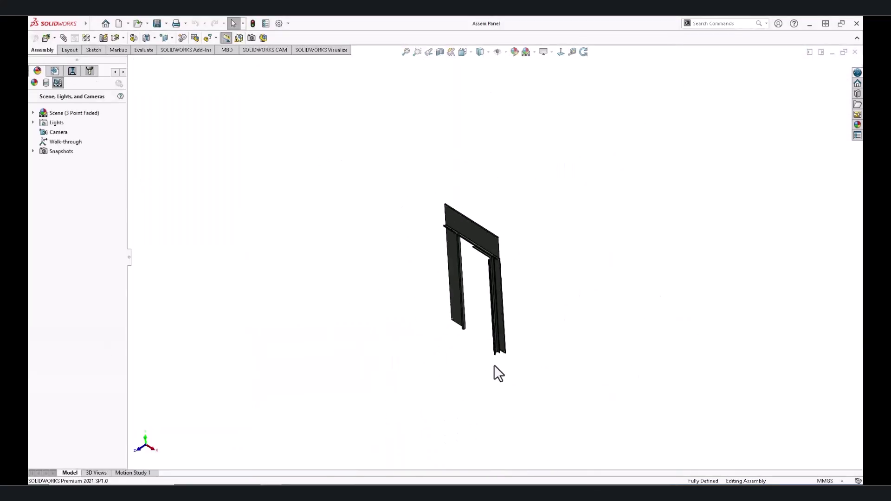
{"action": "scroll", "coordinate": [494, 365], "scroll_direction": "down", "scroll_amount": 5}
Step: Insert Sill A and Sill B into the assembly and place Sill A
{"action": "left_click", "coordinate": [46, 38]}
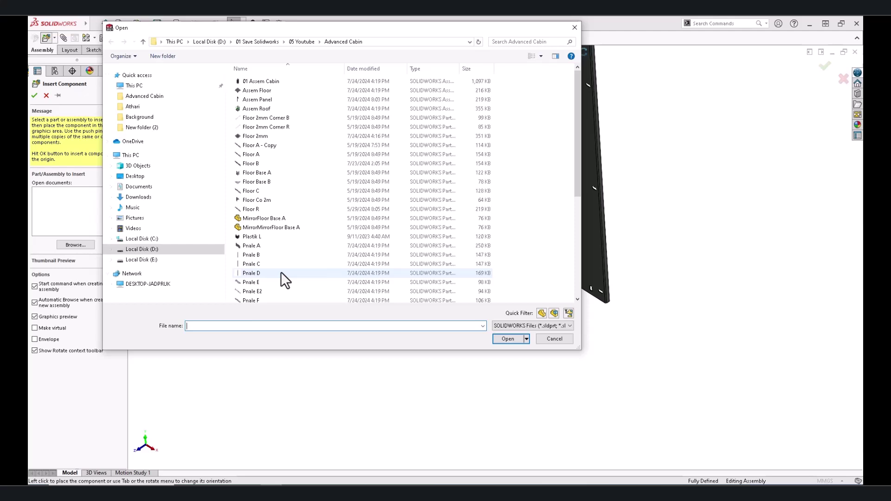
{"action": "scroll", "coordinate": [281, 271], "scroll_direction": "down", "scroll_amount": 6}
{"action": "left_click", "coordinate": [258, 289]}
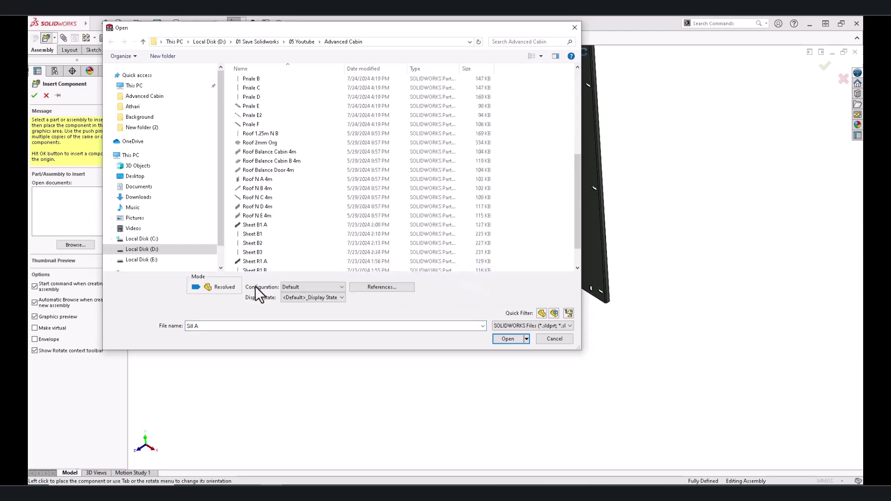
{"action": "scroll", "coordinate": [262, 260], "scroll_direction": "down", "scroll_amount": 2}
{"action": "left_click", "coordinate": [260, 266], "text": "ctrl"}
{"action": "left_click", "coordinate": [508, 338]}
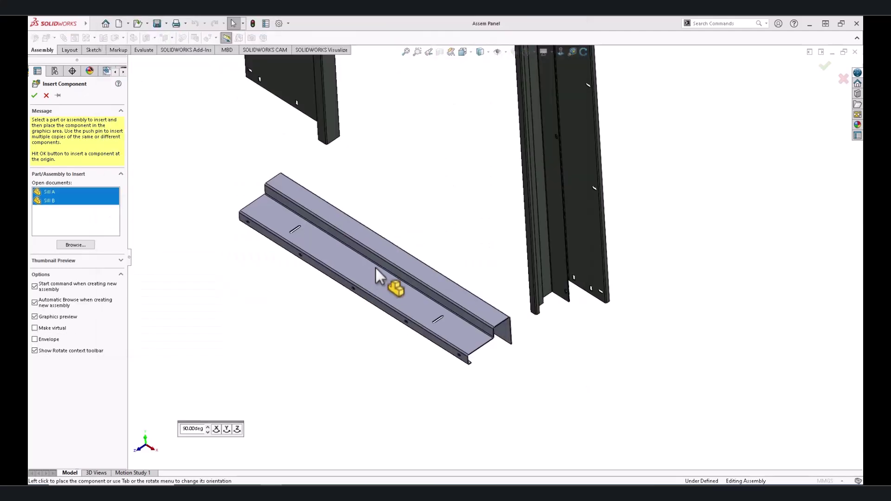
{"action": "left_click", "coordinate": [375, 267]}
Step: Place Sill B and mate its plate face coincident with the matching Sill A face
{"action": "left_click", "coordinate": [502, 347]}
{"action": "scroll", "coordinate": [502, 347], "scroll_direction": "down", "scroll_amount": 5}
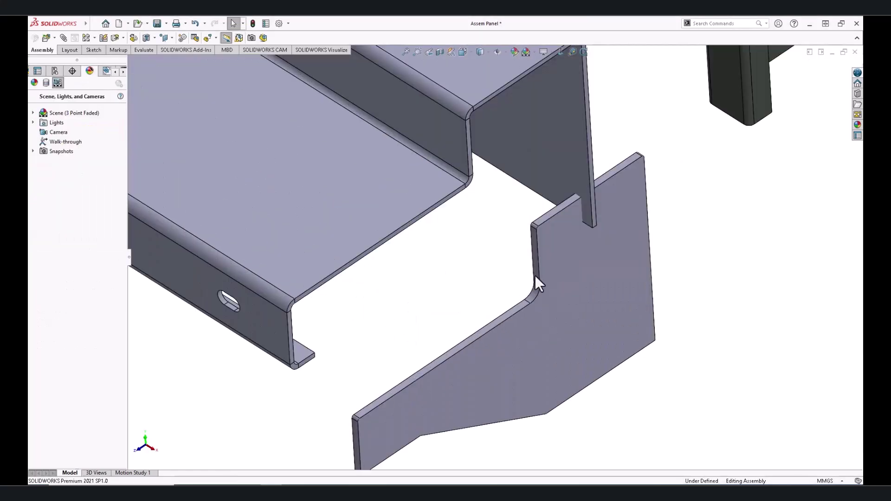
{"action": "left_click", "coordinate": [535, 275]}
{"action": "left_click", "coordinate": [679, 241]}
{"action": "left_click", "coordinate": [507, 85]}
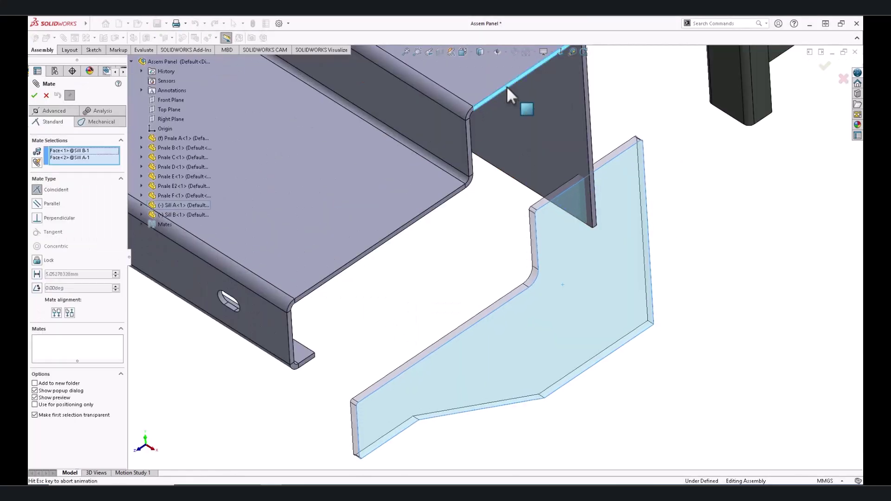
{"action": "left_click", "coordinate": [527, 109]}
Step: Add a second coincident mate on the Sill B plate and finish mating
{"action": "middle_click_drag", "start_coordinate": [535, 108], "coordinate": [645, 113]}
{"action": "scroll", "coordinate": [645, 113], "scroll_direction": "up", "scroll_amount": 3}
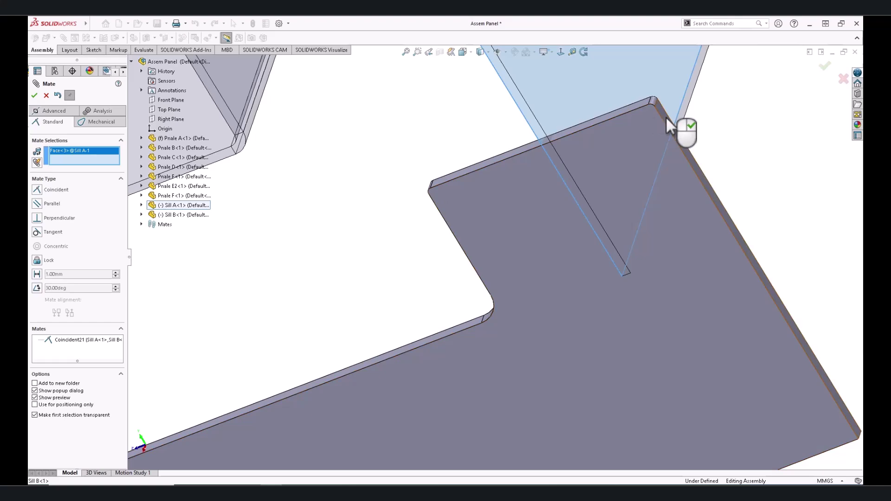
{"action": "left_click", "coordinate": [666, 117]}
{"action": "right_click", "coordinate": [667, 117]}
{"action": "right_click", "coordinate": [533, 219]}
Step: Slide the Sill B plate along the beam and inspect its edge against Sill A
{"action": "middle_click_drag", "start_coordinate": [500, 271], "coordinate": [545, 267]}
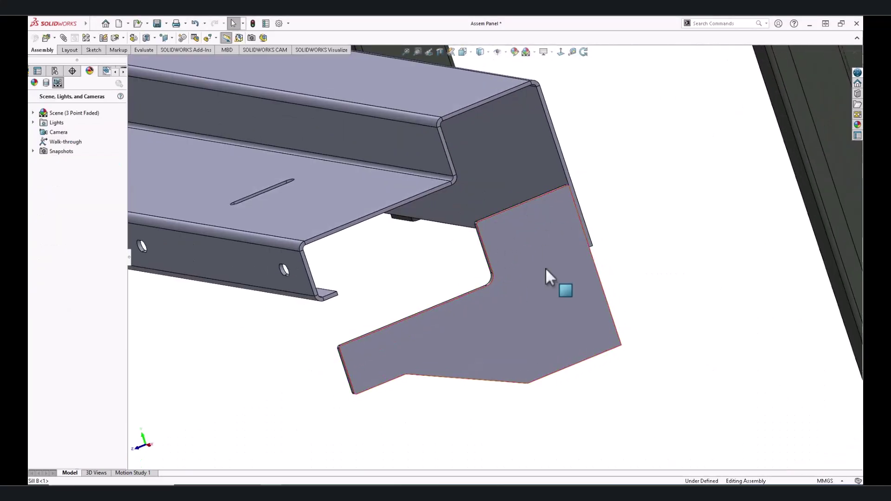
{"action": "left_click_drag", "start_coordinate": [545, 268], "coordinate": [494, 151]}
{"action": "scroll", "coordinate": [480, 154], "scroll_direction": "up", "scroll_amount": 3}
{"action": "mouse_move", "coordinate": [481, 154]}
{"action": "middle_mouse_down"}
{"action": "mouse_move", "coordinate": [420, 178]}
{"action": "mouse_move", "coordinate": [450, 192]}
{"action": "mouse_move", "coordinate": [685, 227]}
{"action": "middle_mouse_up"}
{"action": "scroll", "coordinate": [647, 287], "scroll_direction": "up", "scroll_amount": 3}
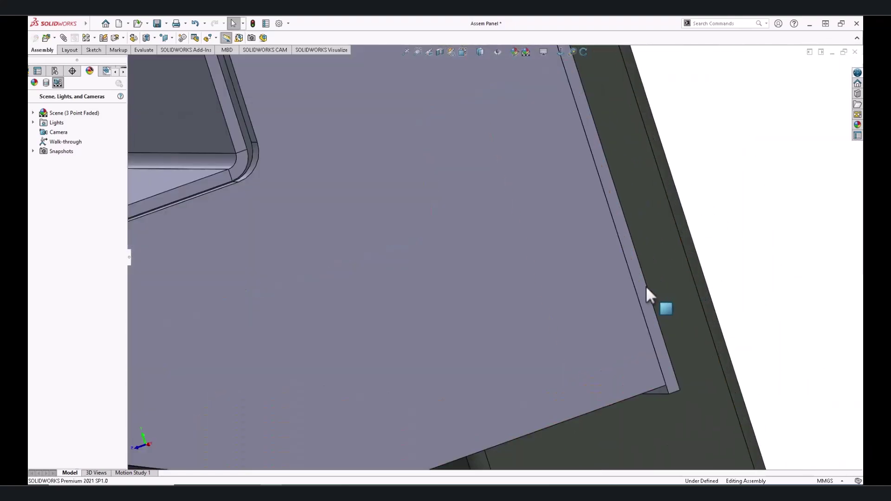
{"action": "scroll", "coordinate": [343, 315], "scroll_direction": "down", "scroll_amount": 3}
{"action": "mouse_move", "coordinate": [343, 314]}
{"action": "middle_mouse_down"}
{"action": "mouse_move", "coordinate": [358, 273]}
{"action": "mouse_move", "coordinate": [318, 259]}
{"action": "mouse_move", "coordinate": [299, 275]}
{"action": "mouse_move", "coordinate": [464, 310]}
{"action": "mouse_move", "coordinate": [433, 264]}
{"action": "mouse_move", "coordinate": [450, 124]}
{"action": "middle_mouse_up"}
Step: Mate the Sill B plate face coincident with the Sill A top face, capping the sill end
{"action": "left_click", "coordinate": [464, 309]}
{"action": "scroll", "coordinate": [415, 219], "scroll_direction": "up", "scroll_amount": 3}
{"action": "left_click", "coordinate": [531, 171]}
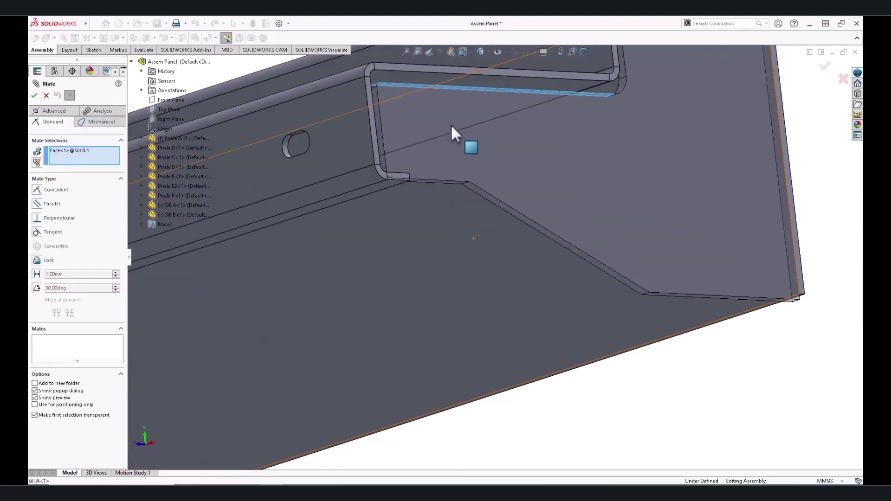
{"action": "scroll", "coordinate": [439, 73], "scroll_direction": "up", "scroll_amount": 3}
{"action": "left_click", "coordinate": [439, 73]}
{"action": "right_click", "coordinate": [439, 73]}
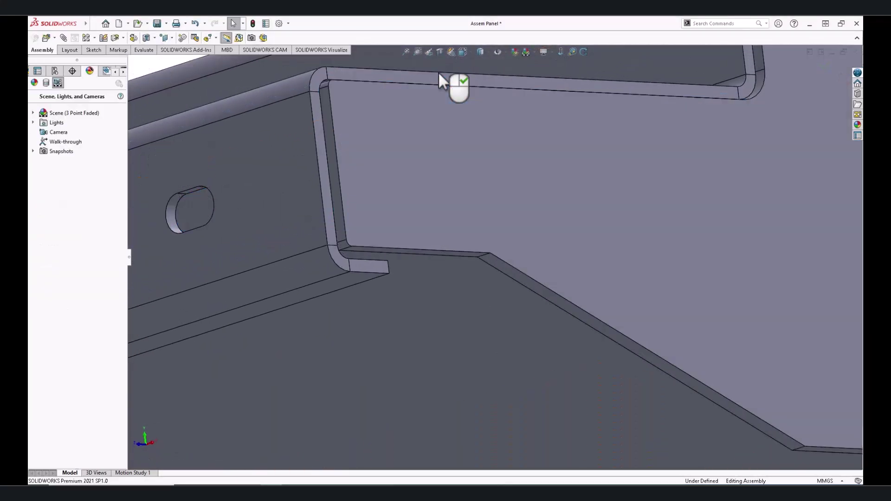
{"action": "scroll", "coordinate": [438, 71], "scroll_direction": "down", "scroll_amount": 5}
{"action": "mouse_move", "coordinate": [438, 71]}
{"action": "middle_mouse_down"}
{"action": "mouse_move", "coordinate": [564, 246]}
{"action": "mouse_move", "coordinate": [497, 264]}
{"action": "mouse_move", "coordinate": [579, 282]}
{"action": "mouse_move", "coordinate": [494, 364]}
{"action": "middle_mouse_up"}
{"action": "middle_click_drag", "start_coordinate": [611, 273], "coordinate": [511, 301]}
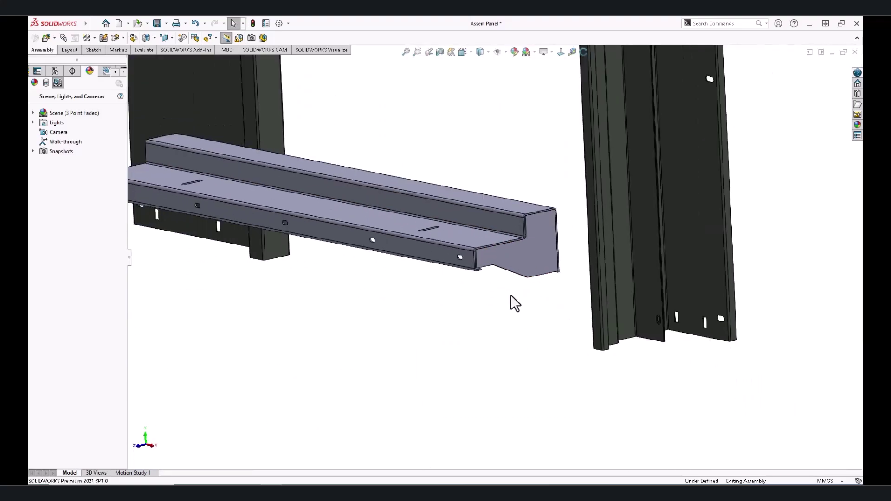
Step: Mate Sill A's end face and a second face coincident with the Panel D post faces
{"action": "left_click", "coordinate": [533, 249]}
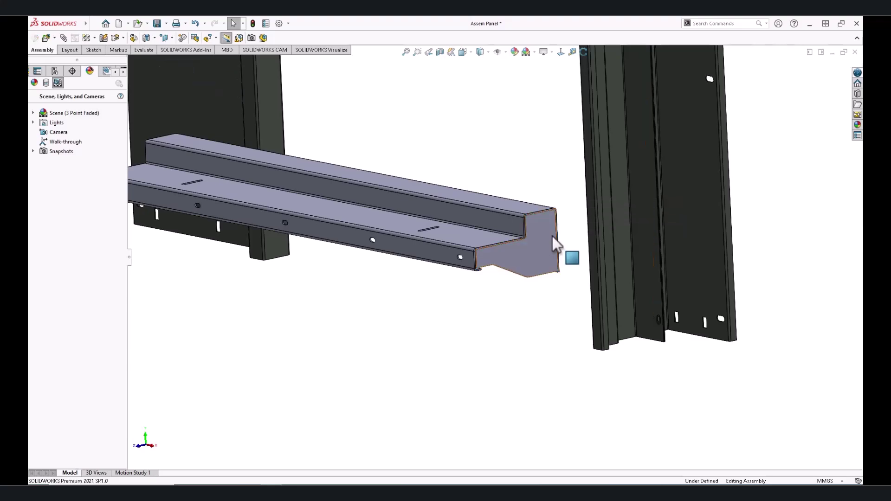
{"action": "left_click", "coordinate": [552, 236]}
{"action": "left_click", "coordinate": [634, 218]}
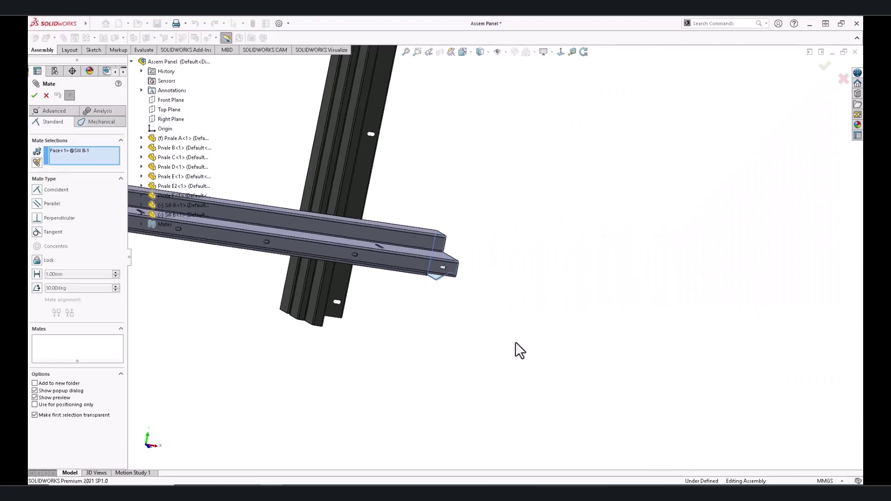
{"action": "left_click", "coordinate": [313, 277]}
{"action": "scroll", "coordinate": [297, 301], "scroll_direction": "down", "scroll_amount": 3}
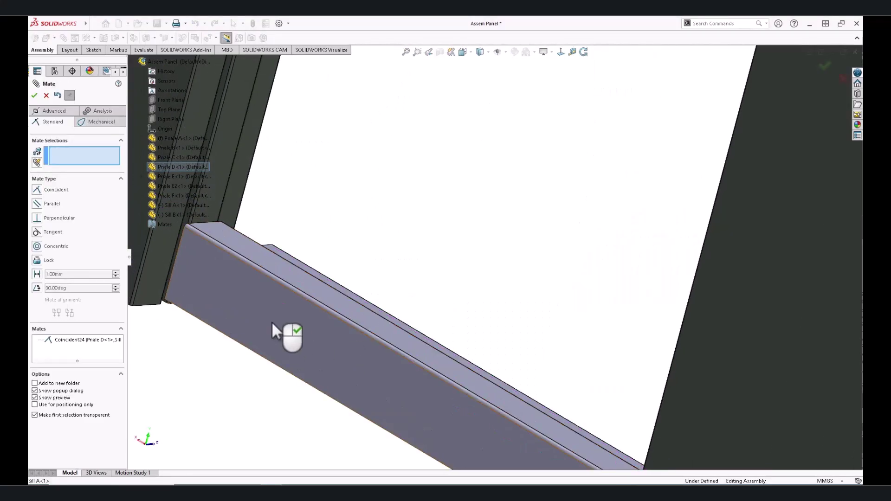
{"action": "left_click", "coordinate": [272, 321]}
{"action": "scroll", "coordinate": [274, 272], "scroll_direction": "up", "scroll_amount": 3}
{"action": "left_click", "coordinate": [336, 221]}
Step: Add the third coincident mate to the post edge, fully defining Sill A
{"action": "scroll", "coordinate": [348, 246], "scroll_direction": "down", "scroll_amount": 3}
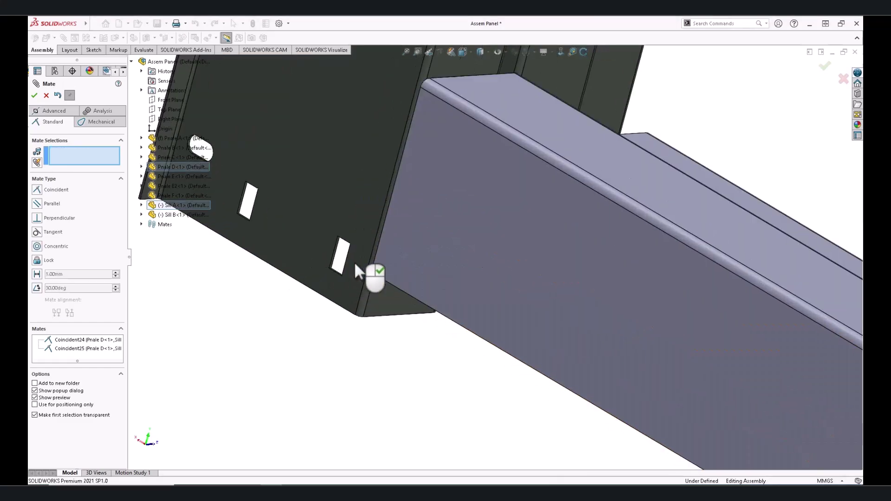
{"action": "scroll", "coordinate": [371, 260], "scroll_direction": "up", "scroll_amount": 3}
{"action": "scroll", "coordinate": [401, 260], "scroll_direction": "down", "scroll_amount": 5}
{"action": "left_click", "coordinate": [390, 289]}
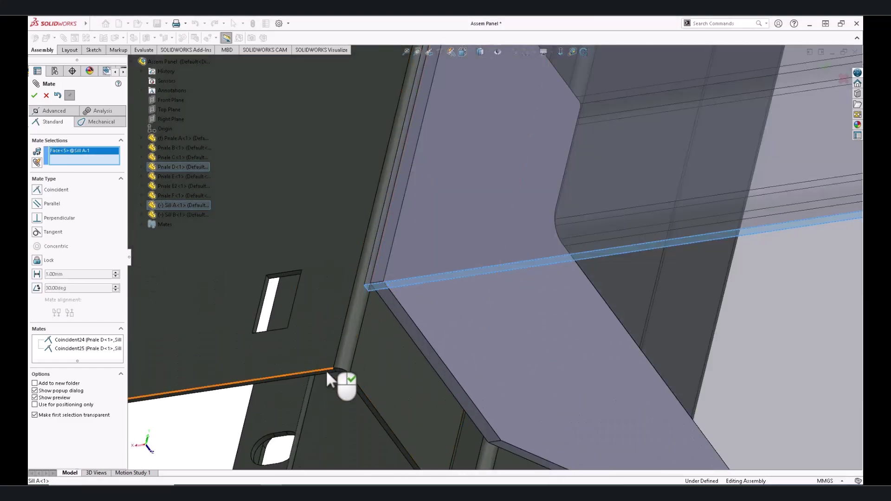
{"action": "left_click", "coordinate": [326, 370]}
{"action": "right_click", "coordinate": [325, 372]}
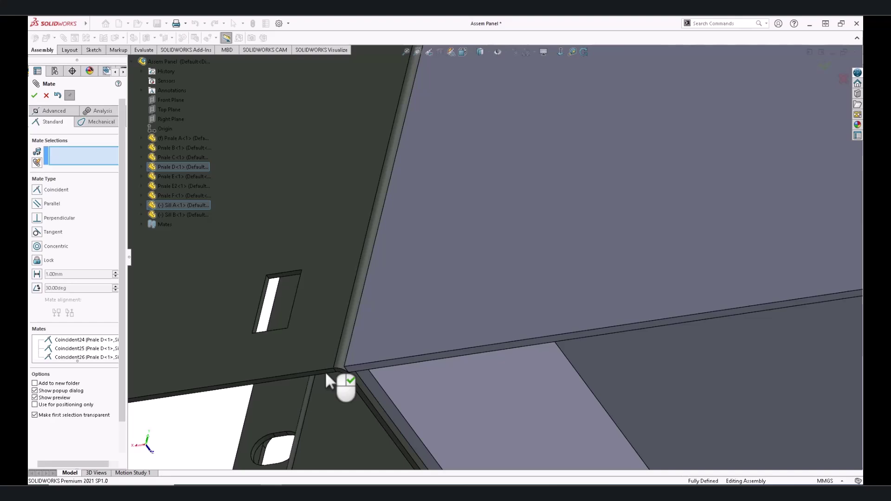
{"action": "right_click", "coordinate": [325, 371]}
Step: Ctrl-drag copies of the Sill B end plate below the frame
{"action": "scroll", "coordinate": [462, 305], "scroll_direction": "up", "scroll_amount": 3}
{"action": "middle_click_drag", "start_coordinate": [462, 304], "coordinate": [316, 303]}
{"action": "scroll", "coordinate": [311, 243], "scroll_direction": "down", "scroll_amount": 3}
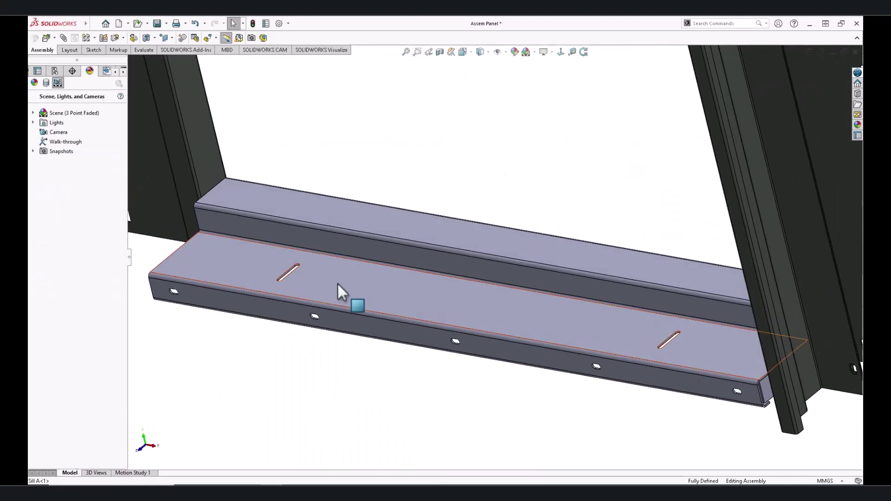
{"action": "scroll", "coordinate": [458, 372], "scroll_direction": "up", "scroll_amount": 3}
{"action": "middle_click_drag", "start_coordinate": [506, 336], "coordinate": [551, 215]}
{"action": "scroll", "coordinate": [643, 289], "scroll_direction": "down", "scroll_amount": 3}
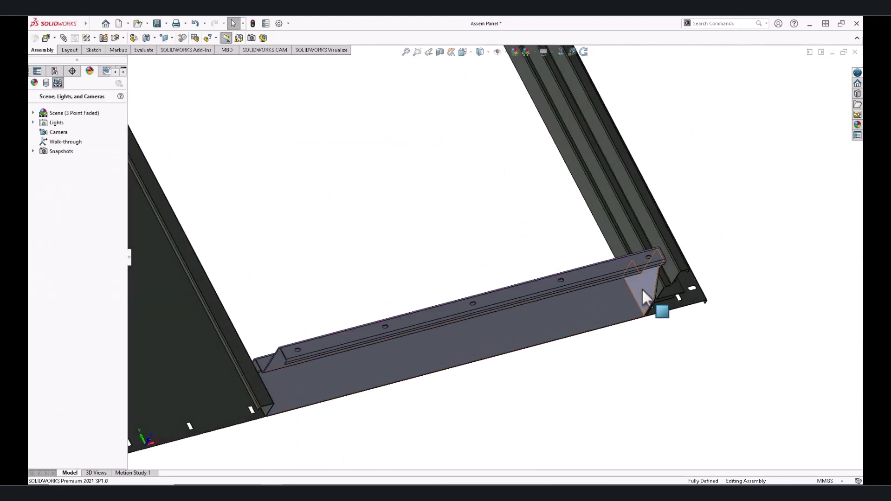
{"action": "mouse_move", "coordinate": [645, 297]}
{"action": "left_mouse_down"}
{"action": "mouse_move", "coordinate": [547, 413]}
{"action": "mouse_move", "coordinate": [502, 433]}
{"action": "left_mouse_up"}
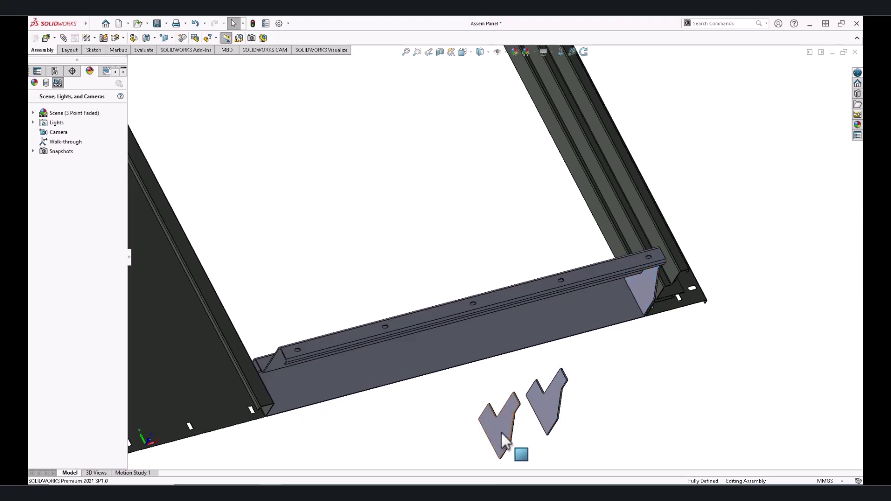
Step: Delete the spare Sill B plate copy, confirming the deletion
{"action": "left_click", "coordinate": [501, 433]}
{"action": "key", "text": "Delete"}
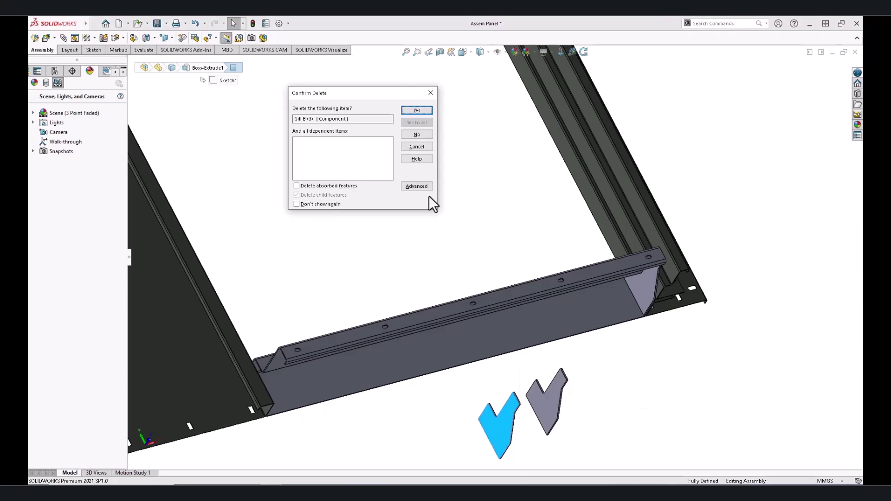
{"action": "key", "text": "Return"}
{"action": "scroll", "coordinate": [557, 404], "scroll_direction": "down", "scroll_amount": 3}
{"action": "scroll", "coordinate": [537, 408], "scroll_direction": "down", "scroll_amount": 2}
{"action": "scroll", "coordinate": [508, 394], "scroll_direction": "down", "scroll_amount": 3}
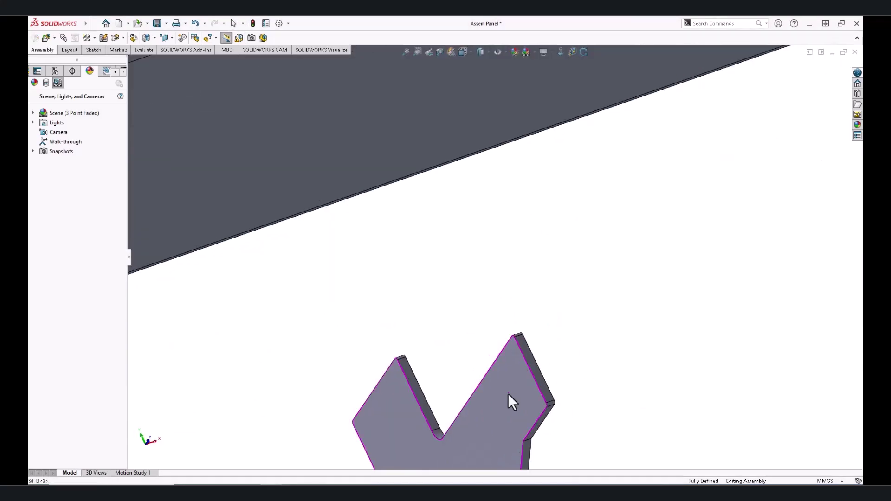
{"action": "mouse_move", "coordinate": [508, 395]}
{"action": "middle_mouse_down"}
{"action": "mouse_move", "coordinate": [615, 284]}
{"action": "mouse_move", "coordinate": [398, 362]}
{"action": "middle_mouse_up"}
Step: Mate the remaining plate copy's lower edge coincident with Sill A faces
{"action": "left_click", "coordinate": [394, 346]}
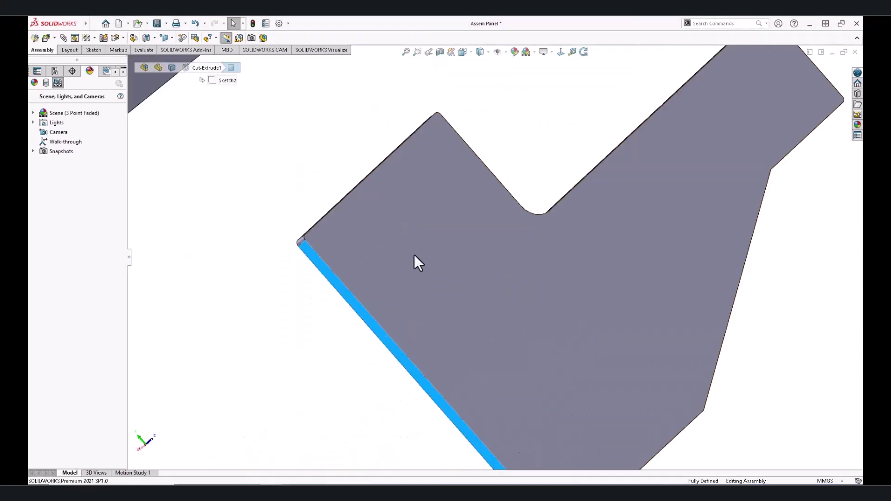
{"action": "key", "text": "m"}
{"action": "scroll", "coordinate": [418, 249], "scroll_direction": "up", "scroll_amount": 5}
{"action": "middle_click_drag", "start_coordinate": [430, 240], "coordinate": [380, 214]}
{"action": "left_click", "coordinate": [381, 213]}
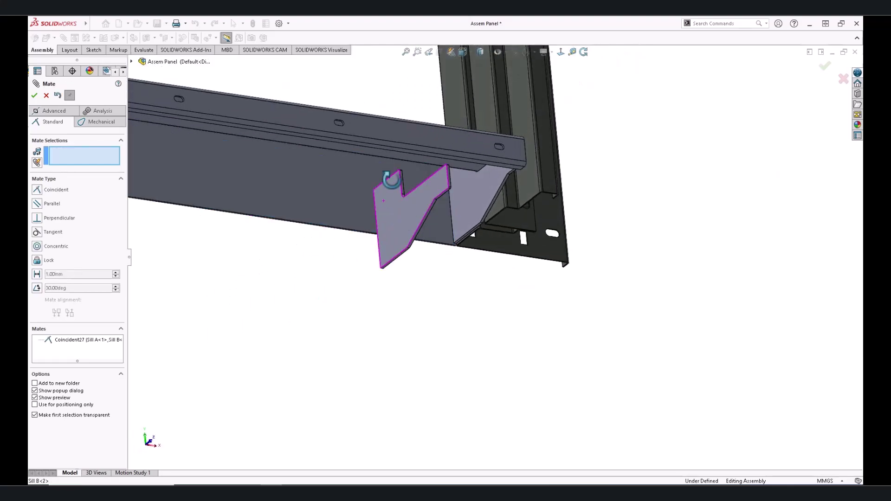
{"action": "middle_click_drag", "start_coordinate": [392, 180], "coordinate": [388, 170]}
{"action": "left_click", "coordinate": [388, 170]}
Step: Mate the plate copy to Sill A's inner face as the second support plate
{"action": "scroll", "coordinate": [418, 200], "scroll_direction": "down", "scroll_amount": 3}
{"action": "middle_click_drag", "start_coordinate": [433, 223], "coordinate": [504, 249]}
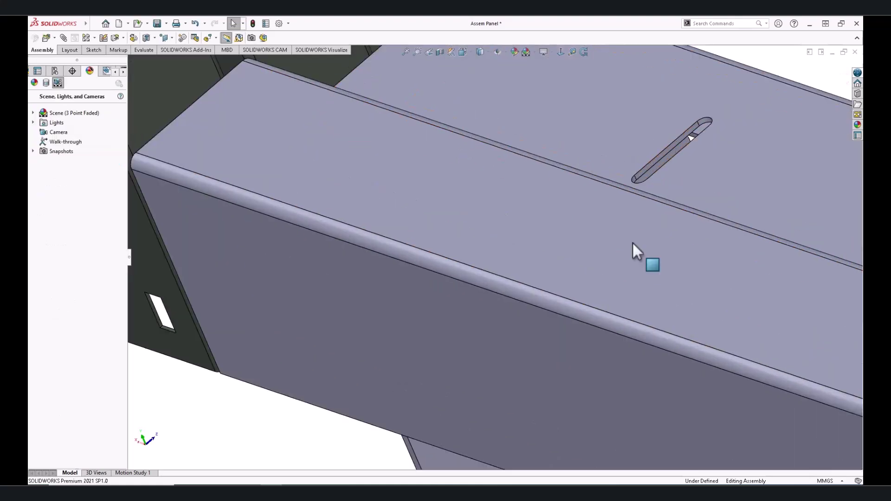
{"action": "mouse_move", "coordinate": [633, 243]}
{"action": "middle_mouse_down"}
{"action": "mouse_move", "coordinate": [523, 230]}
{"action": "mouse_move", "coordinate": [682, 324]}
{"action": "middle_mouse_up"}
{"action": "left_click", "coordinate": [641, 297]}
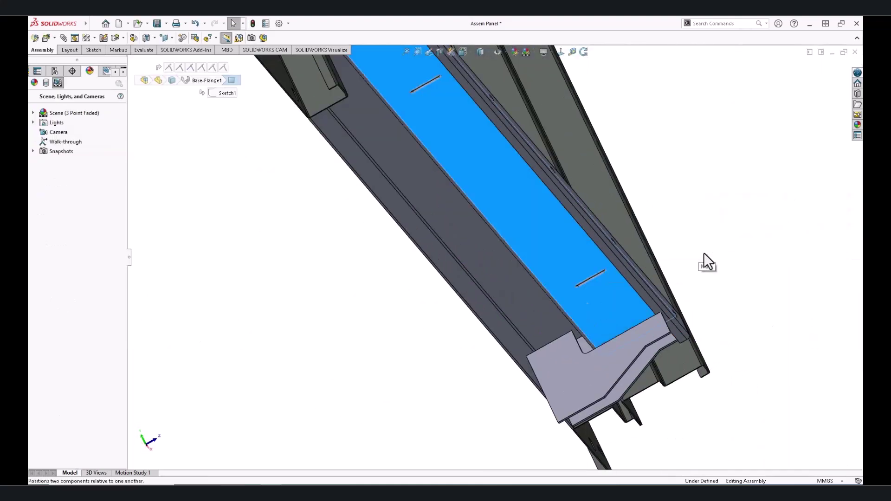
{"action": "left_click", "coordinate": [703, 253]}
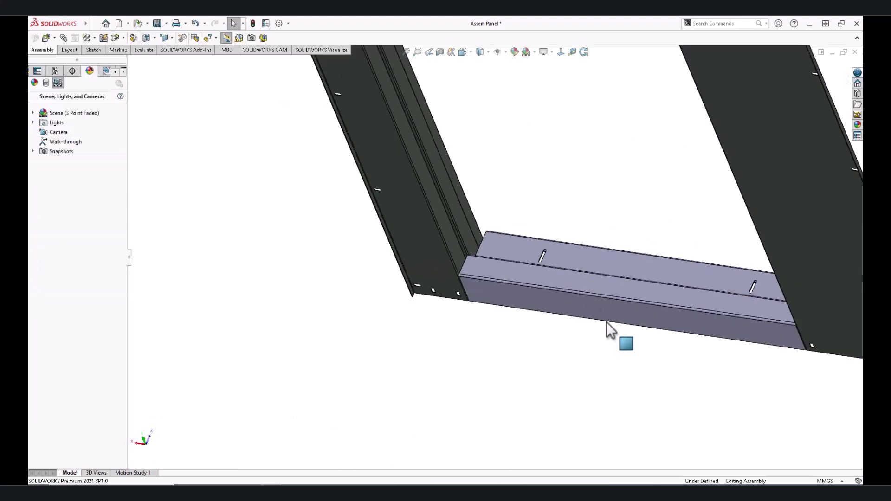
{"action": "mouse_move", "coordinate": [607, 322]}
{"action": "middle_mouse_down"}
{"action": "mouse_move", "coordinate": [457, 326]}
{"action": "mouse_move", "coordinate": [218, 88]}
{"action": "middle_mouse_up"}
Step: Mirror both Sill B parts across Sill A's Right Plane
{"action": "left_click", "coordinate": [93, 37]}
{"action": "left_click", "coordinate": [114, 111]}
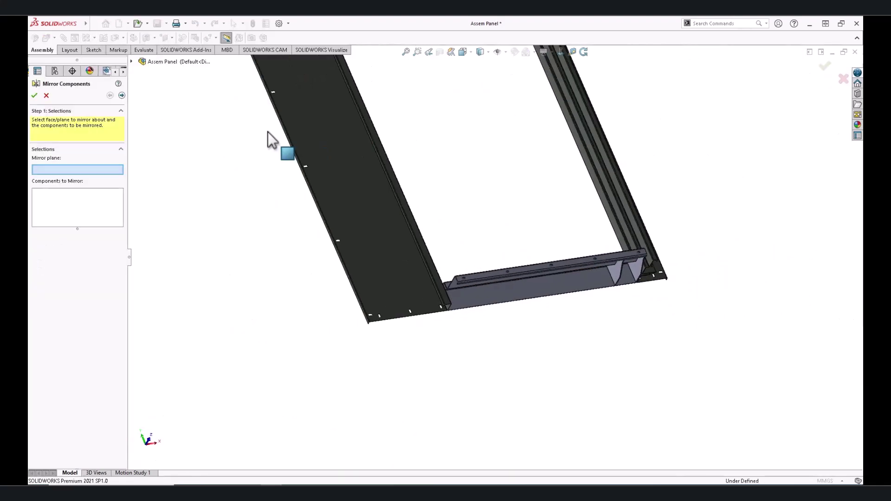
{"action": "left_click", "coordinate": [132, 61]}
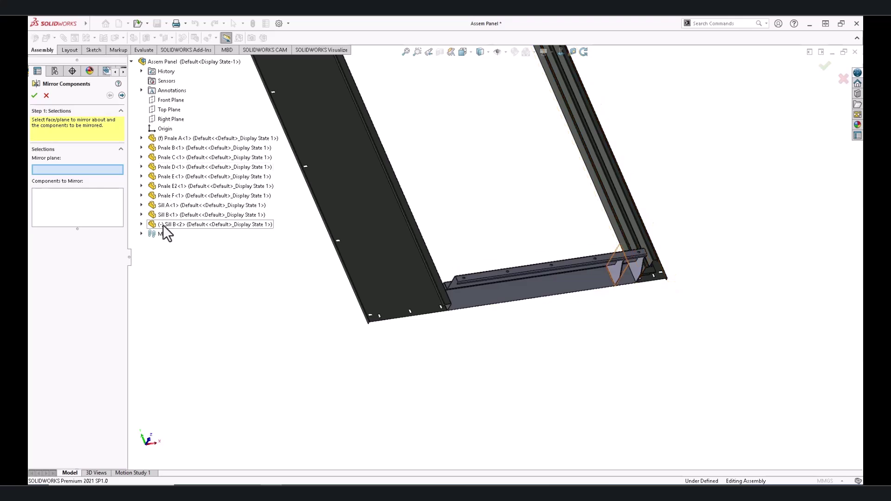
{"action": "left_click", "coordinate": [167, 205]}
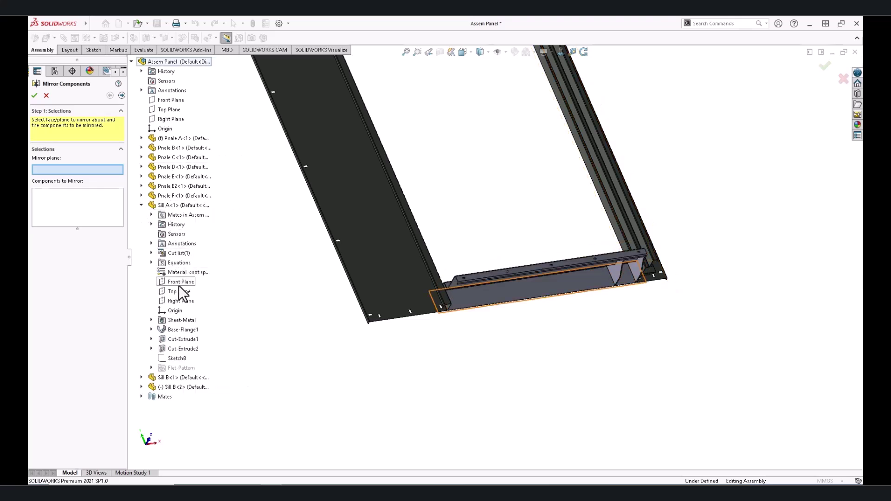
{"action": "left_click", "coordinate": [179, 300]}
{"action": "left_click", "coordinate": [617, 275]}
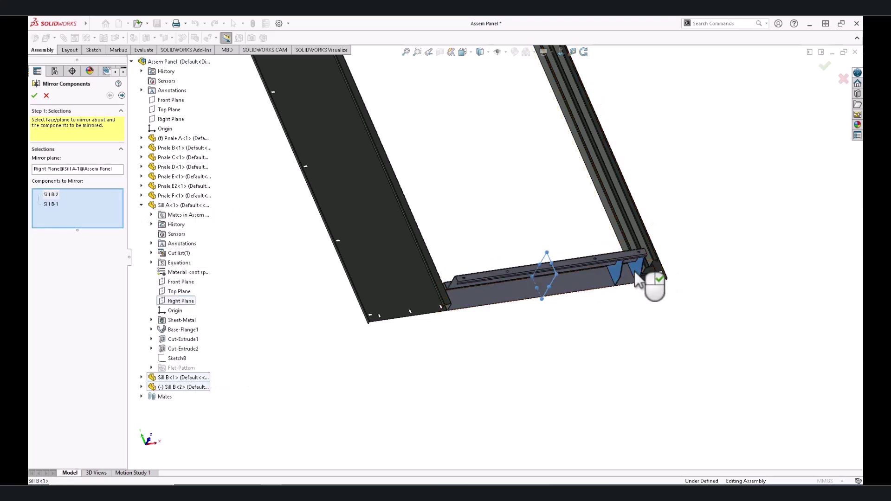
{"action": "right_click", "coordinate": [636, 274]}
Step: Orbit around the sill and uprights to inspect the mirrored gussets
{"action": "scroll", "coordinate": [555, 302], "scroll_direction": "down", "scroll_amount": 3}
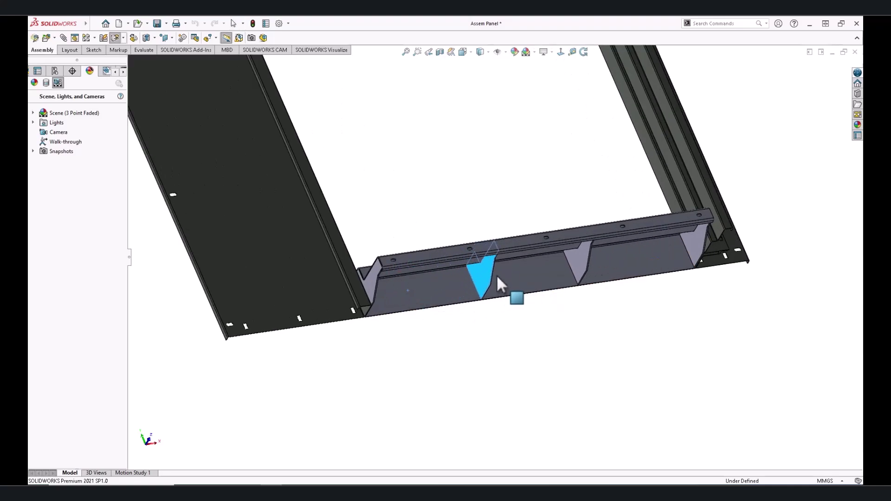
{"action": "mouse_move", "coordinate": [519, 302]}
{"action": "middle_mouse_down"}
{"action": "mouse_move", "coordinate": [402, 304]}
{"action": "mouse_move", "coordinate": [467, 302]}
{"action": "mouse_move", "coordinate": [525, 327]}
{"action": "mouse_move", "coordinate": [567, 368]}
{"action": "mouse_move", "coordinate": [572, 329]}
{"action": "mouse_move", "coordinate": [472, 352]}
{"action": "mouse_move", "coordinate": [364, 275]}
{"action": "middle_mouse_up"}
{"action": "scroll", "coordinate": [364, 275], "scroll_direction": "down", "scroll_amount": 5}
{"action": "middle_click_drag", "start_coordinate": [432, 259], "coordinate": [395, 289]}
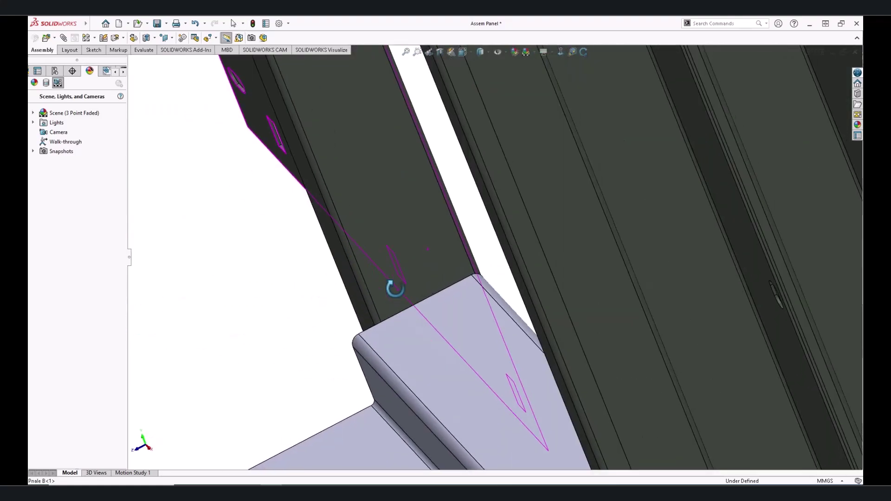
{"action": "scroll", "coordinate": [409, 269], "scroll_direction": "up", "scroll_amount": 5}
{"action": "mouse_move", "coordinate": [417, 257]}
{"action": "middle_mouse_down"}
{"action": "mouse_move", "coordinate": [631, 298]}
{"action": "mouse_move", "coordinate": [613, 287]}
{"action": "middle_mouse_up"}
{"action": "scroll", "coordinate": [683, 272], "scroll_direction": "down", "scroll_amount": 2}
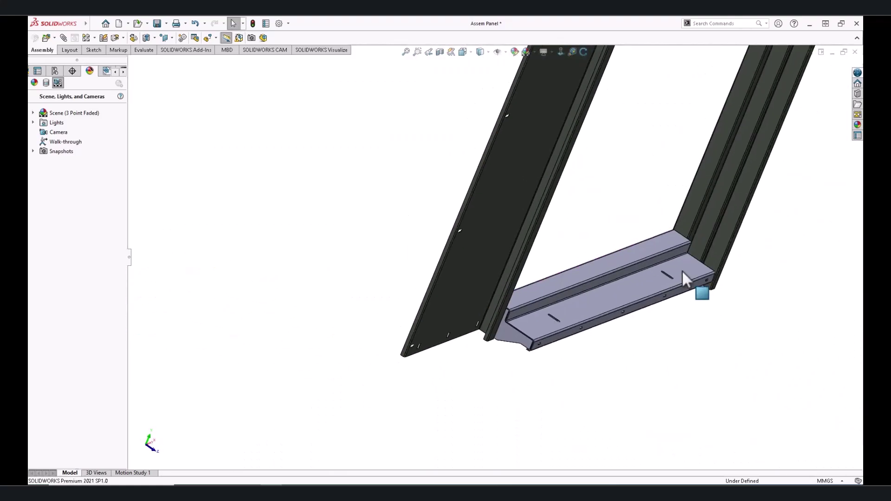
{"action": "scroll", "coordinate": [683, 271], "scroll_direction": "down", "scroll_amount": 3}
{"action": "mouse_move", "coordinate": [584, 236]}
{"action": "middle_mouse_down"}
{"action": "mouse_move", "coordinate": [592, 255]}
{"action": "mouse_move", "coordinate": [548, 205]}
{"action": "mouse_move", "coordinate": [523, 288]}
{"action": "mouse_move", "coordinate": [424, 314]}
{"action": "mouse_move", "coordinate": [492, 280]}
{"action": "mouse_move", "coordinate": [419, 304]}
{"action": "mouse_move", "coordinate": [384, 294]}
{"action": "middle_mouse_up"}
Step: Give the sill's top face a cast lead appearance coloured green
{"action": "left_click", "coordinate": [453, 260]}
{"action": "left_click", "coordinate": [447, 290]}
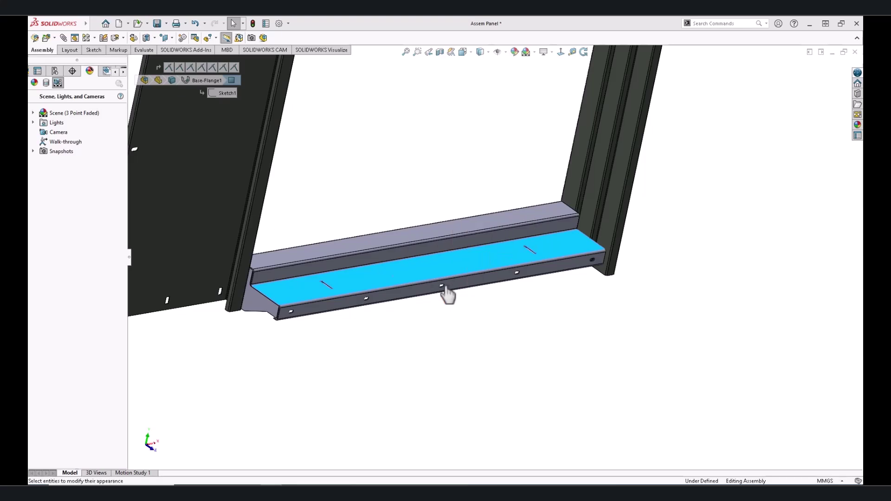
{"action": "left_click", "coordinate": [703, 78]}
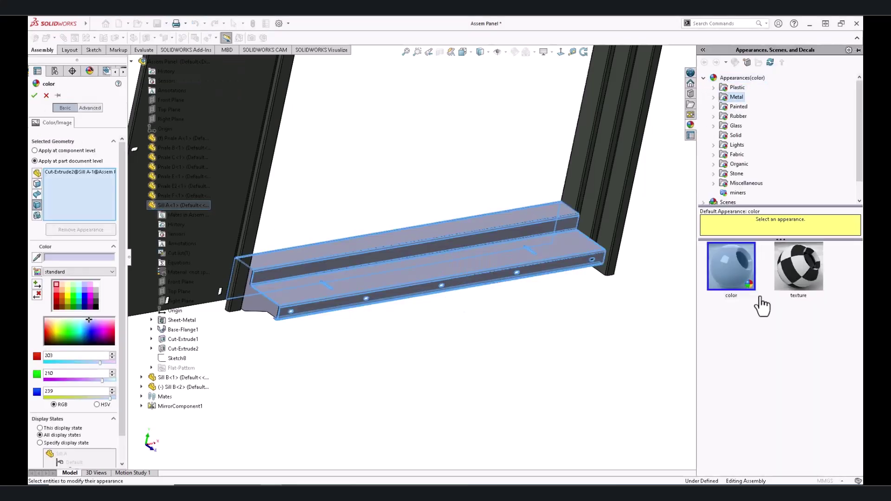
{"action": "scroll", "coordinate": [743, 372], "scroll_direction": "down", "scroll_amount": 5}
{"action": "left_click", "coordinate": [733, 432]}
{"action": "left_click", "coordinate": [68, 310]}
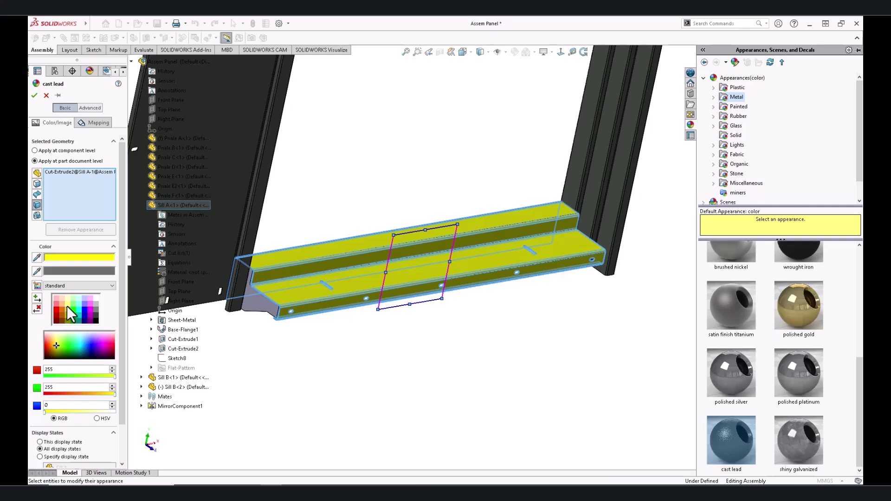
{"action": "left_click", "coordinate": [74, 306]}
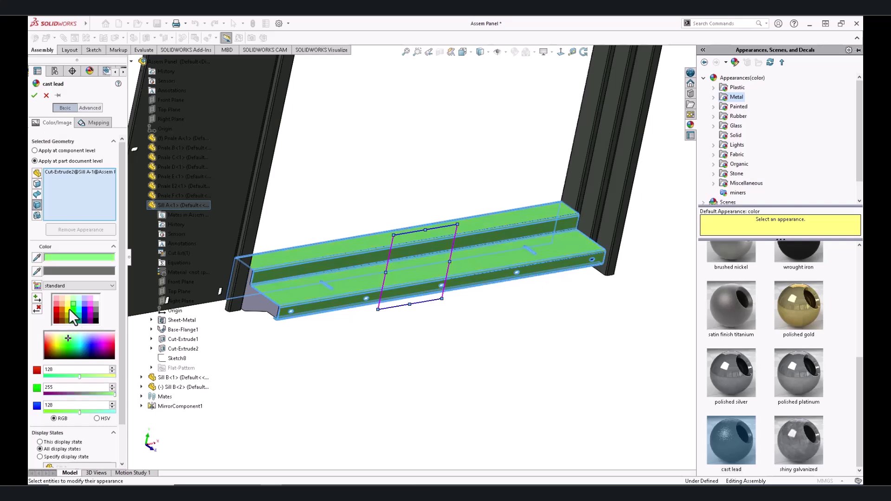
{"action": "left_click", "coordinate": [69, 309]}
{"action": "left_click", "coordinate": [71, 305]}
Step: Apply cast lead appearance in pure green to the end gusset face
{"action": "left_click", "coordinate": [34, 95]}
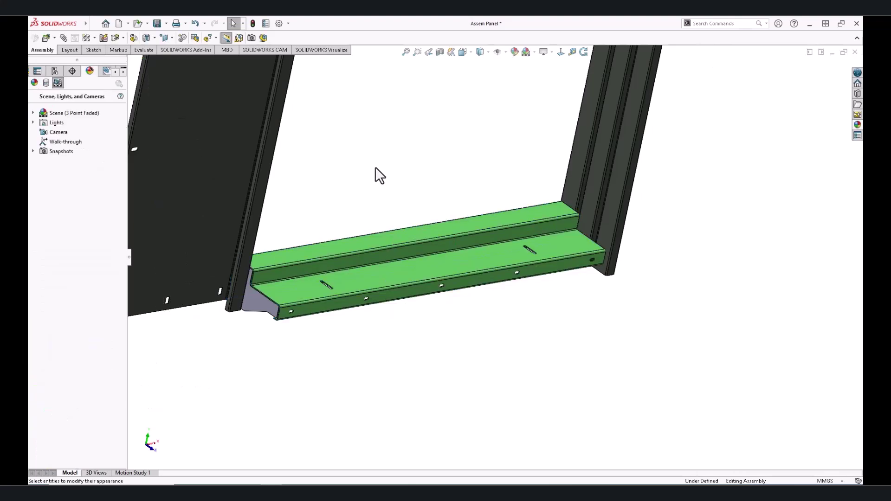
{"action": "scroll", "coordinate": [286, 296], "scroll_direction": "down", "scroll_amount": 5}
{"action": "left_click", "coordinate": [285, 296]}
{"action": "left_click", "coordinate": [346, 259]}
{"action": "left_click", "coordinate": [357, 291]}
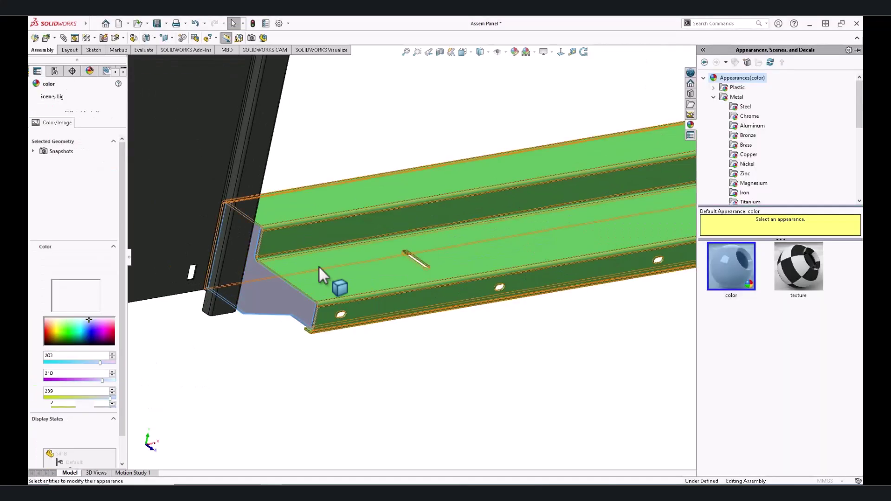
{"action": "left_click", "coordinate": [737, 97]}
{"action": "left_click", "coordinate": [727, 431]}
{"action": "left_click", "coordinate": [74, 310]}
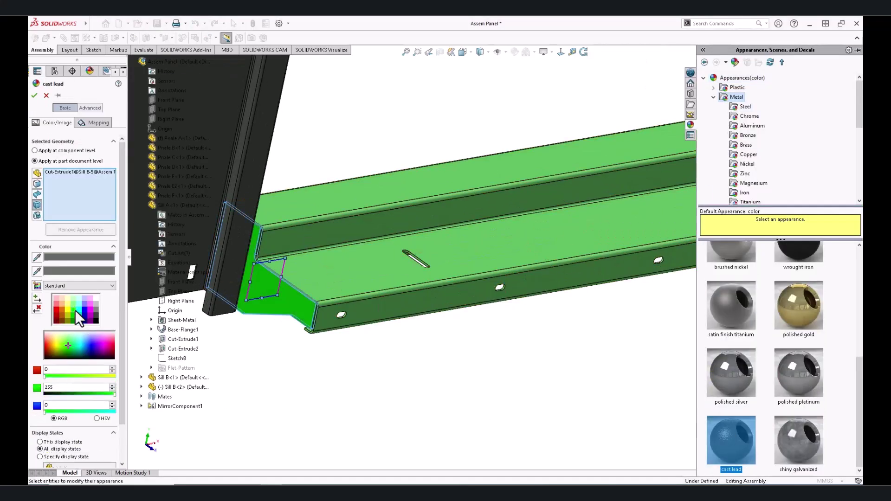
{"action": "left_click", "coordinate": [34, 95]}
Step: Make the remaining sill face pure green and review the green sill between the uprights
{"action": "left_click", "coordinate": [428, 250]}
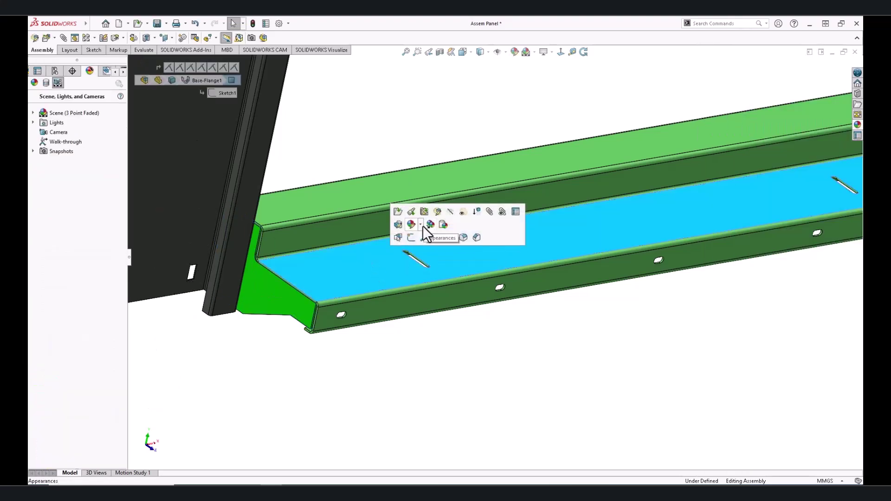
{"action": "left_click", "coordinate": [424, 232]}
{"action": "left_click", "coordinate": [430, 293]}
{"action": "left_click", "coordinate": [74, 311]}
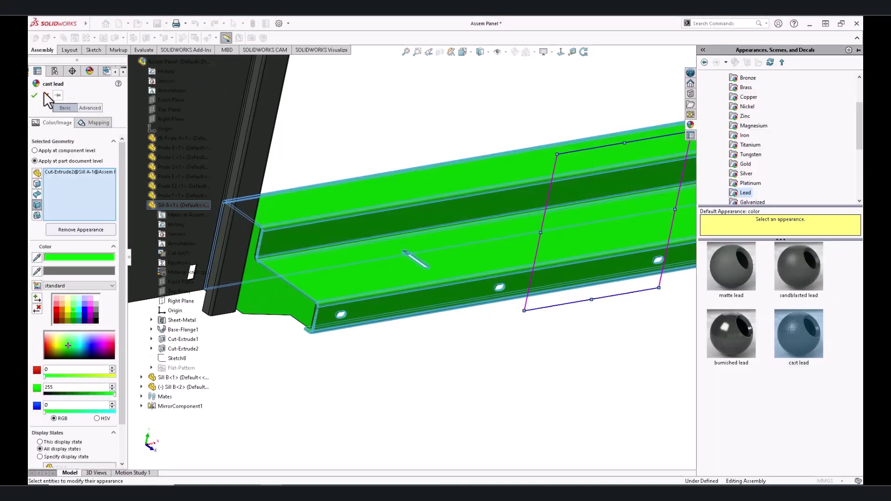
{"action": "left_click", "coordinate": [44, 91]}
{"action": "scroll", "coordinate": [465, 177], "scroll_direction": "up", "scroll_amount": 3}
{"action": "mouse_move", "coordinate": [482, 193]}
{"action": "middle_mouse_down"}
{"action": "mouse_move", "coordinate": [404, 159]}
{"action": "mouse_move", "coordinate": [564, 222]}
{"action": "mouse_move", "coordinate": [603, 306]}
{"action": "mouse_move", "coordinate": [578, 270]}
{"action": "middle_mouse_up"}
{"action": "scroll", "coordinate": [617, 298], "scroll_direction": "down", "scroll_amount": 3}
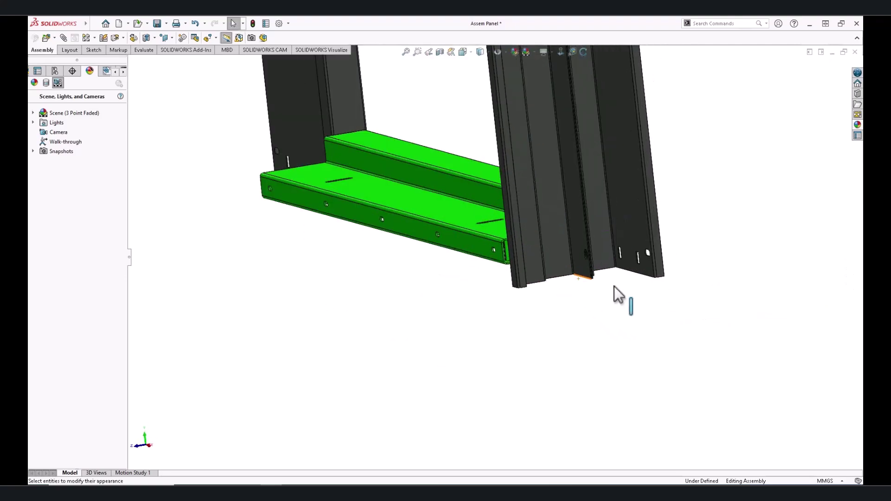
{"action": "middle_click_drag", "start_coordinate": [617, 299], "coordinate": [662, 269]}
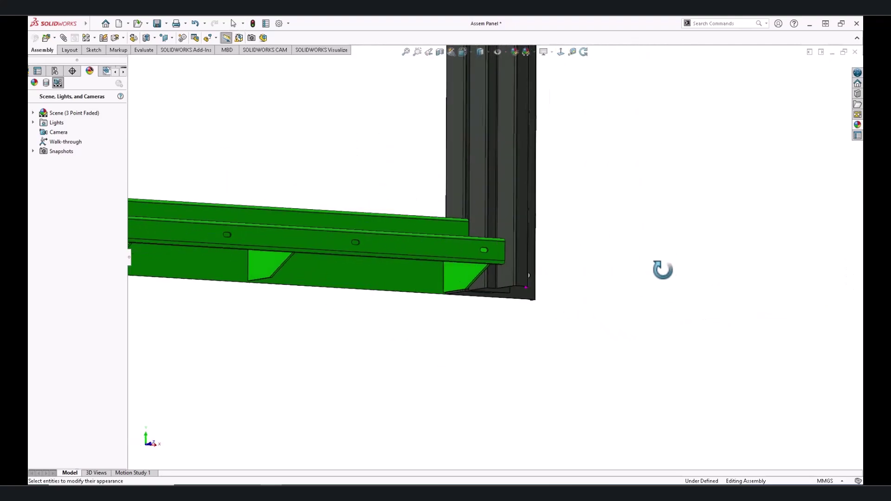
Step: Save the panel assembly with its modified documents after a rebuild
{"action": "left_click", "coordinate": [157, 23]}
{"action": "left_click", "coordinate": [201, 149]}
{"action": "left_click", "coordinate": [468, 227]}
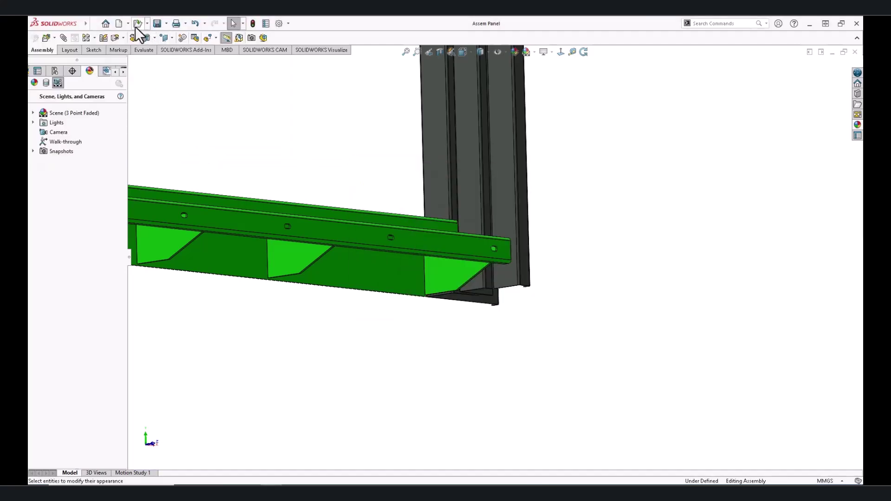
Step: Open the 01 Assem Cabin assembly and orbit to the sill
{"action": "left_click", "coordinate": [138, 24]}
{"action": "left_click", "coordinate": [261, 81]}
{"action": "left_click", "coordinate": [511, 338]}
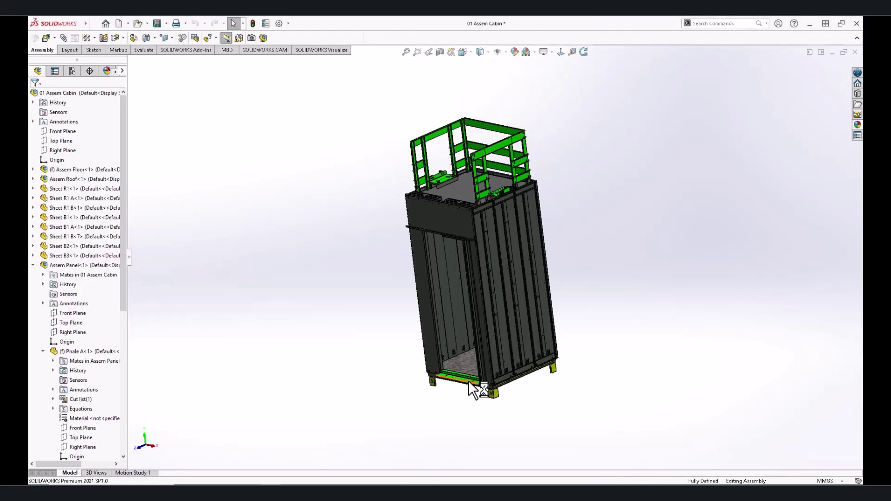
{"action": "scroll", "coordinate": [469, 381], "scroll_direction": "down", "scroll_amount": 5}
{"action": "scroll", "coordinate": [434, 314], "scroll_direction": "down", "scroll_amount": 5}
{"action": "mouse_move", "coordinate": [419, 266]}
{"action": "middle_mouse_down"}
{"action": "mouse_move", "coordinate": [507, 272]}
{"action": "mouse_move", "coordinate": [392, 346]}
{"action": "mouse_move", "coordinate": [412, 360]}
{"action": "mouse_move", "coordinate": [224, 319]}
{"action": "middle_mouse_up"}
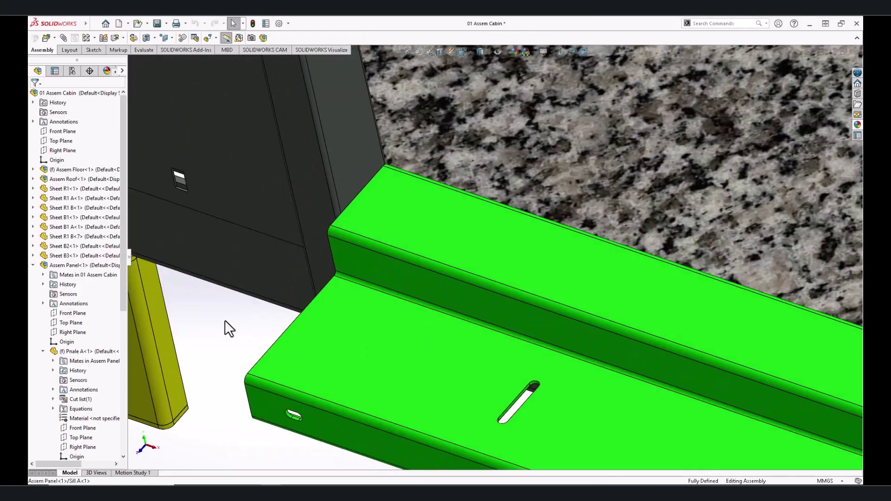
Step: Measure the sill face to the floor plate face, confirming 28 mm
{"action": "left_click", "coordinate": [144, 50]}
{"action": "left_click", "coordinate": [87, 38]}
{"action": "left_click", "coordinate": [424, 207]}
{"action": "scroll", "coordinate": [477, 182], "scroll_direction": "up", "scroll_amount": 3}
{"action": "left_click", "coordinate": [477, 182]}
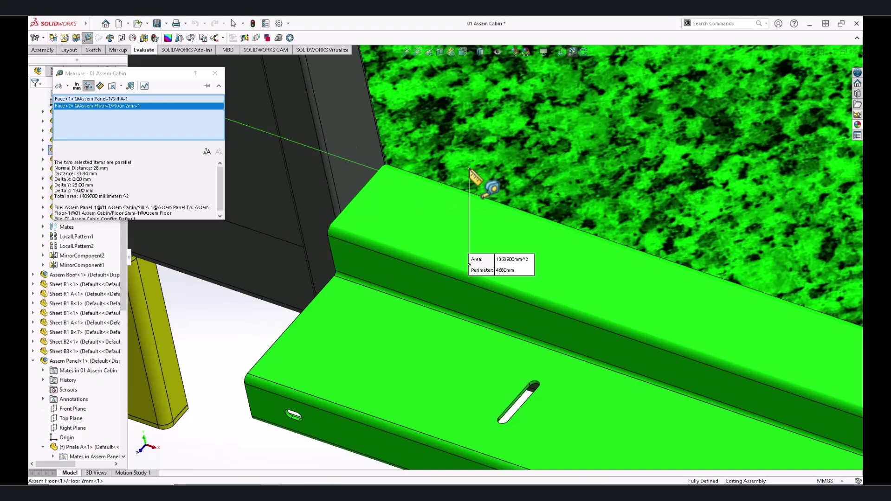
{"action": "scroll", "coordinate": [491, 207], "scroll_direction": "up", "scroll_amount": 3}
{"action": "scroll", "coordinate": [641, 298], "scroll_direction": "down", "scroll_amount": 3}
{"action": "scroll", "coordinate": [638, 304], "scroll_direction": "up", "scroll_amount": 3}
{"action": "scroll", "coordinate": [636, 307], "scroll_direction": "down", "scroll_amount": 6}
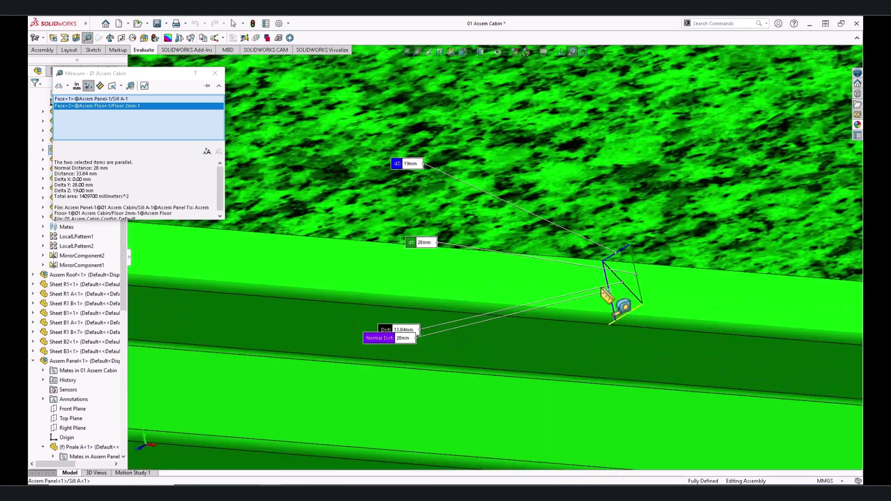
{"action": "left_click", "coordinate": [215, 73]}
Step: Select the Assem Panel sub-assembly in the tree to reopen it
{"action": "scroll", "coordinate": [419, 259], "scroll_direction": "up", "scroll_amount": 5}
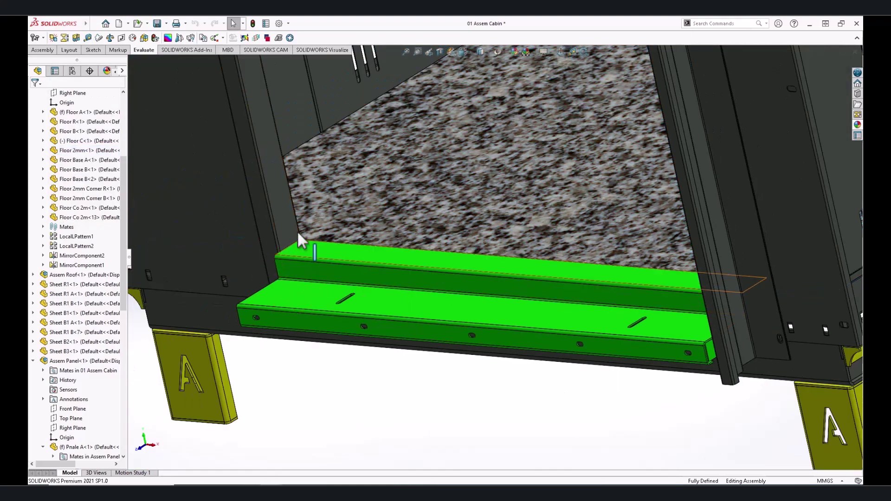
{"action": "scroll", "coordinate": [88, 367], "scroll_direction": "down", "scroll_amount": 3}
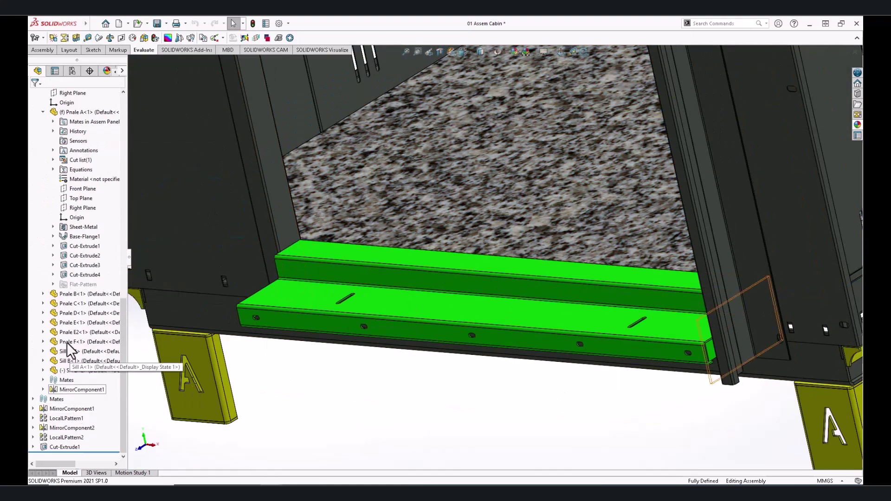
{"action": "scroll", "coordinate": [76, 306], "scroll_direction": "down", "scroll_amount": 3}
{"action": "left_click", "coordinate": [65, 199]}
Step: Open Assem Panel on its own and delete the Coincident26 mate between Pnale D and Sill A
{"action": "left_click", "coordinate": [81, 176]}
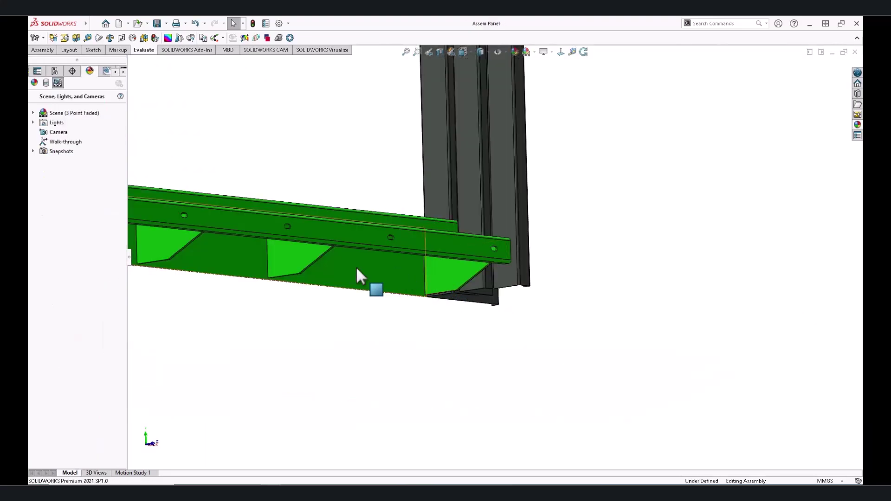
{"action": "mouse_move", "coordinate": [357, 270]}
{"action": "middle_mouse_down"}
{"action": "mouse_move", "coordinate": [396, 340]}
{"action": "mouse_move", "coordinate": [460, 316]}
{"action": "middle_mouse_up"}
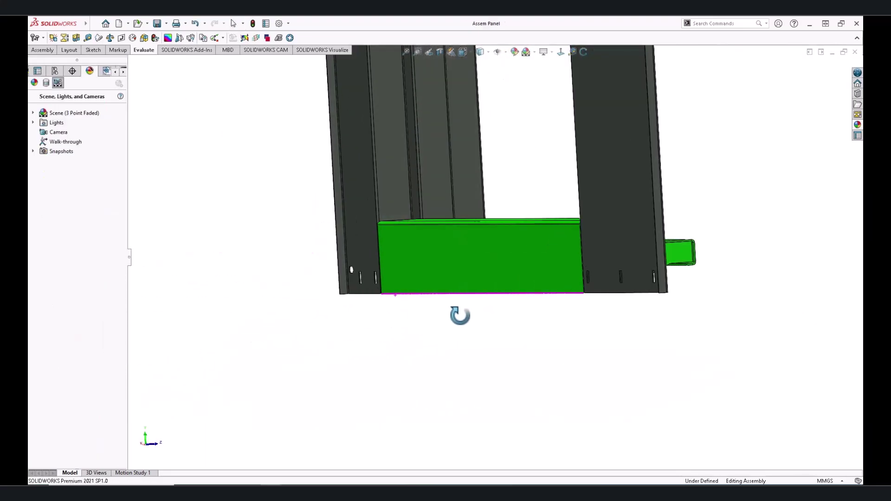
{"action": "left_click", "coordinate": [116, 72]}
{"action": "left_click", "coordinate": [36, 71]}
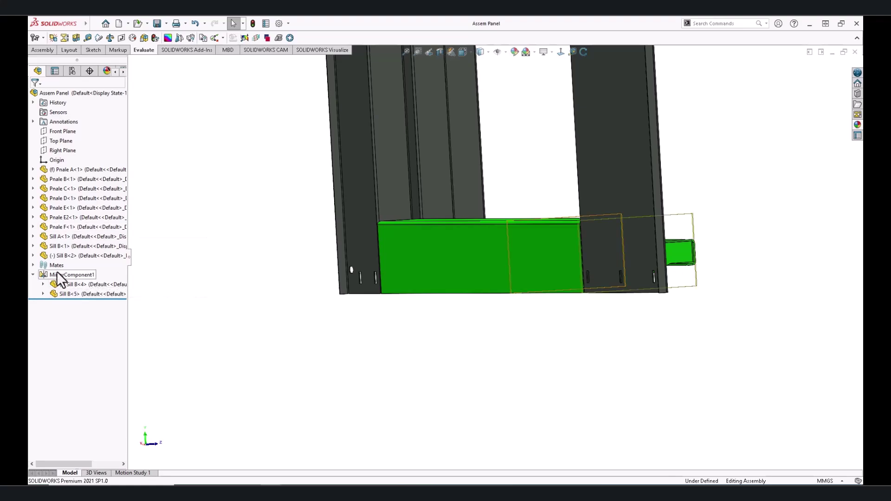
{"action": "scroll", "coordinate": [74, 410], "scroll_direction": "down", "scroll_amount": 1}
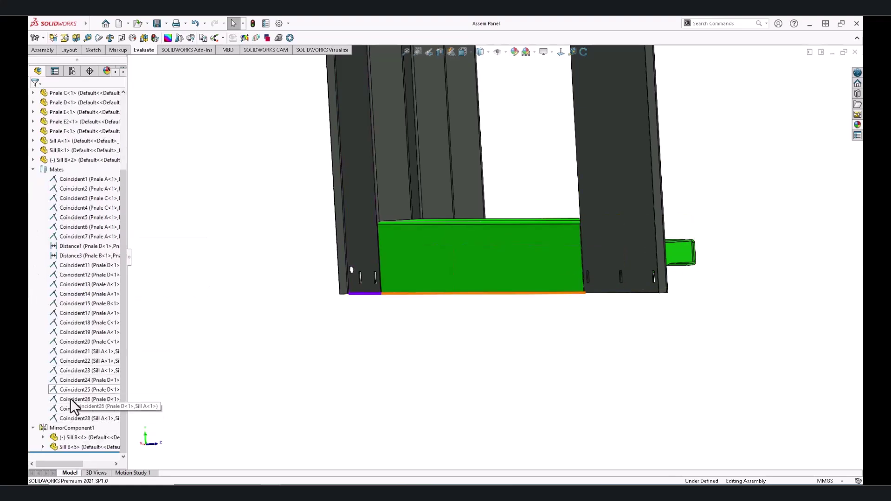
{"action": "left_click", "coordinate": [71, 400]}
{"action": "key", "text": "Delete"}
{"action": "key", "text": "Return"}
Step: Add a 28 mm distance mate between Sill A's thin edge face and the Pnale D face
{"action": "left_click_drag", "start_coordinate": [422, 273], "coordinate": [406, 316]}
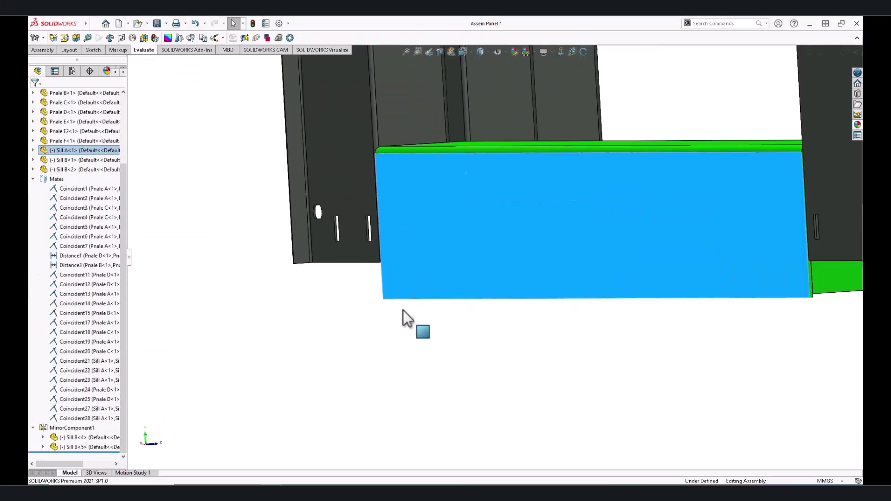
{"action": "scroll", "coordinate": [403, 310], "scroll_direction": "down", "scroll_amount": 3}
{"action": "middle_click_drag", "start_coordinate": [406, 316], "coordinate": [429, 314]}
{"action": "left_click", "coordinate": [428, 314]}
{"action": "left_click", "coordinate": [542, 263]}
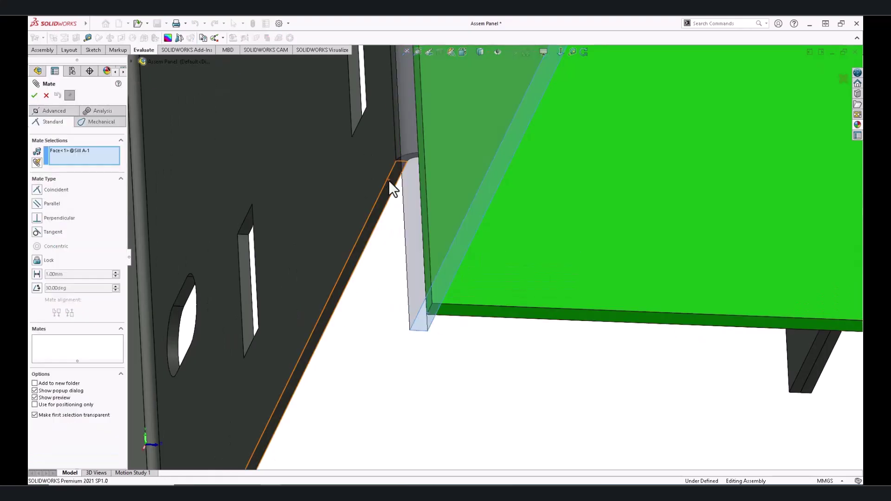
{"action": "left_click", "coordinate": [390, 182]}
{"action": "left_click", "coordinate": [333, 170]}
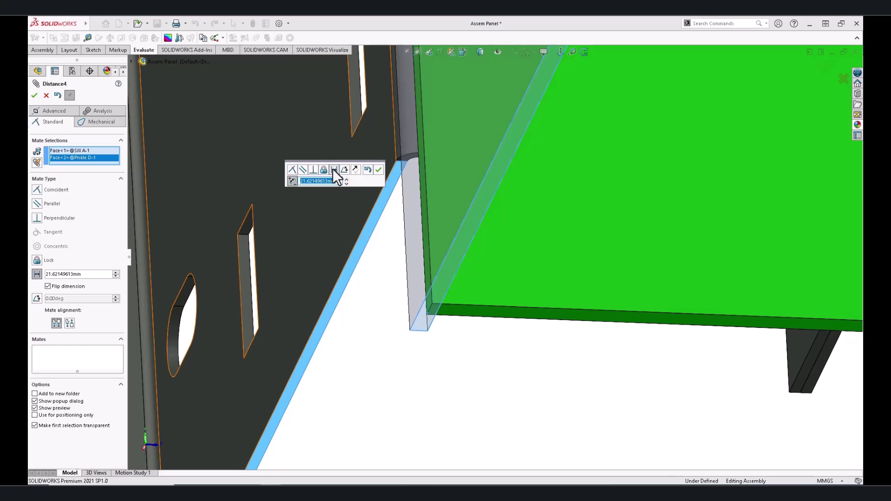
{"action": "type", "text": "28"}
{"action": "key", "text": "Return"}
{"action": "left_click", "coordinate": [379, 170]}
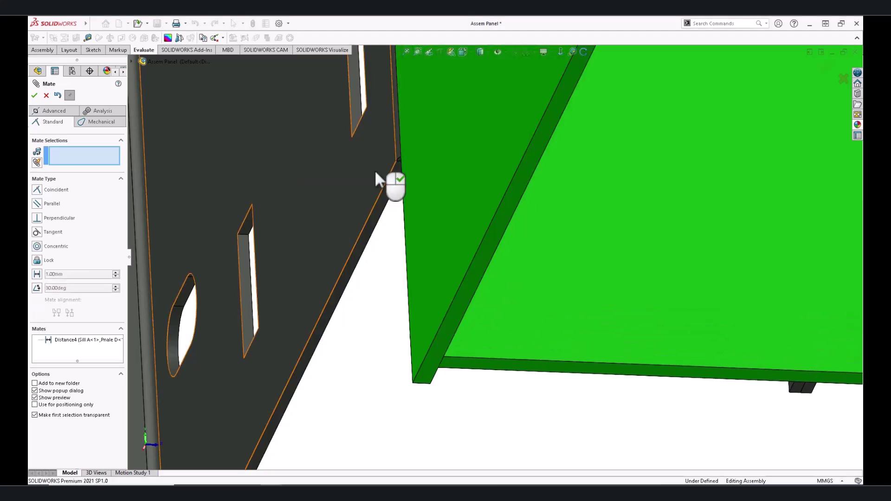
{"action": "left_click", "coordinate": [827, 73]}
{"action": "mouse_move", "coordinate": [714, 120]}
{"action": "middle_mouse_down"}
{"action": "mouse_move", "coordinate": [521, 209]}
{"action": "mouse_move", "coordinate": [383, 301]}
{"action": "mouse_move", "coordinate": [603, 145]}
{"action": "mouse_move", "coordinate": [560, 152]}
{"action": "mouse_move", "coordinate": [226, 65]}
{"action": "middle_mouse_up"}
{"action": "key", "text": "ctrl+Tab"}
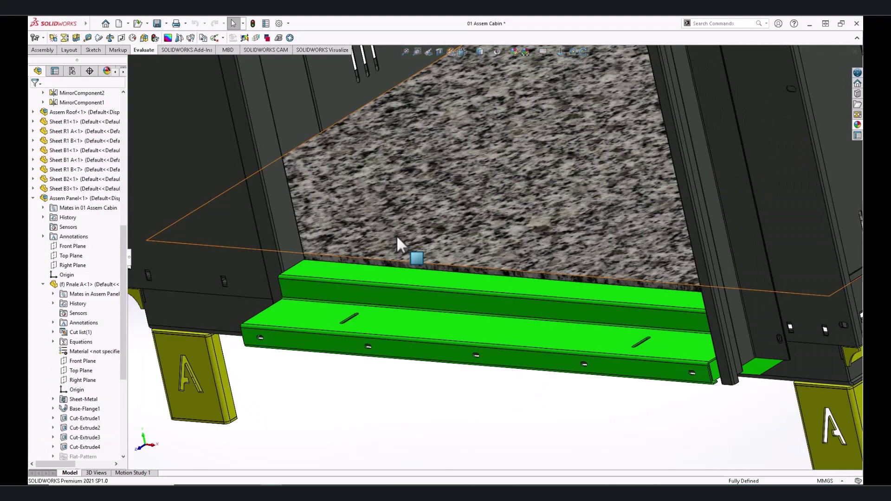
{"action": "middle_click_drag", "start_coordinate": [350, 273], "coordinate": [331, 253]}
{"action": "mouse_move", "coordinate": [310, 252]}
{"action": "middle_mouse_down"}
{"action": "mouse_move", "coordinate": [456, 205]}
{"action": "mouse_move", "coordinate": [432, 294]}
{"action": "mouse_move", "coordinate": [456, 266]}
{"action": "mouse_move", "coordinate": [384, 266]}
{"action": "mouse_move", "coordinate": [340, 252]}
{"action": "mouse_move", "coordinate": [371, 278]}
{"action": "mouse_move", "coordinate": [390, 273]}
{"action": "mouse_move", "coordinate": [408, 306]}
{"action": "mouse_move", "coordinate": [420, 306]}
{"action": "mouse_move", "coordinate": [384, 302]}
{"action": "mouse_move", "coordinate": [372, 259]}
{"action": "mouse_move", "coordinate": [362, 260]}
{"action": "mouse_move", "coordinate": [681, 272]}
{"action": "middle_mouse_up"}
{"action": "scroll", "coordinate": [618, 307], "scroll_direction": "down", "scroll_amount": 3}
{"action": "left_click", "coordinate": [618, 307]}
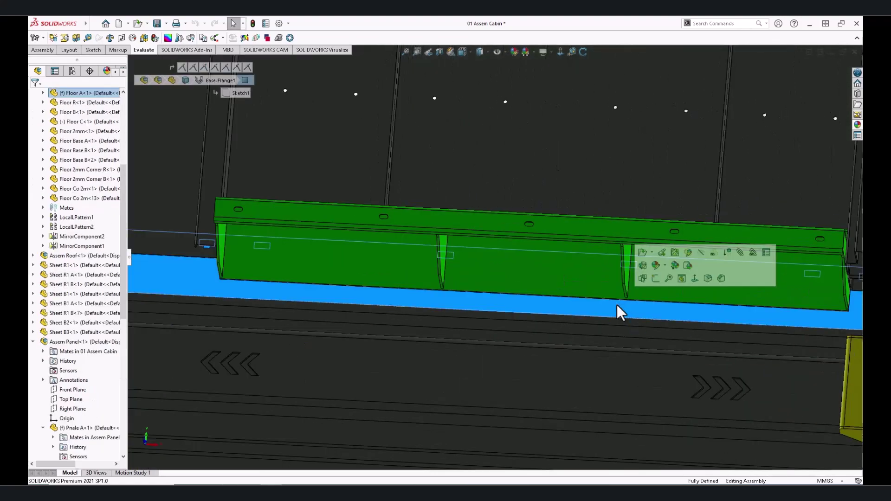
{"action": "mouse_move", "coordinate": [618, 307]}
{"action": "middle_mouse_down"}
{"action": "mouse_move", "coordinate": [633, 295]}
{"action": "mouse_move", "coordinate": [484, 308]}
{"action": "mouse_move", "coordinate": [523, 295]}
{"action": "middle_mouse_up"}
{"action": "left_click", "coordinate": [599, 311]}
{"action": "key", "text": "space"}
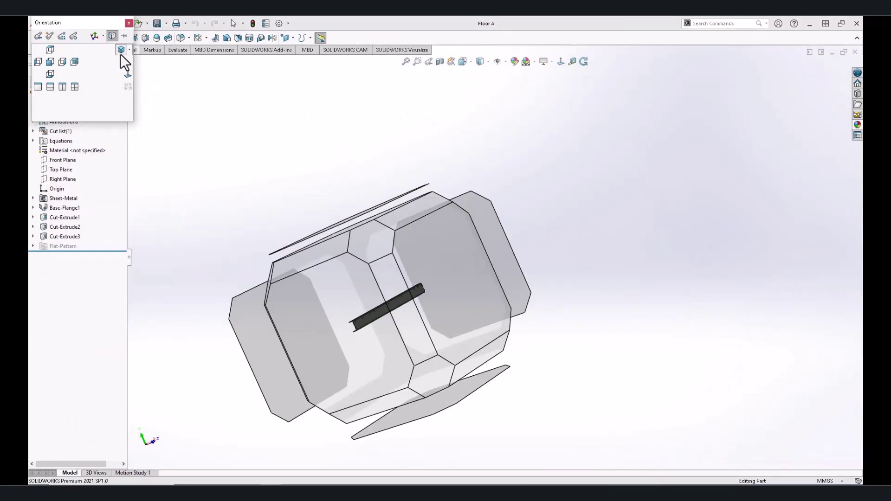
{"action": "left_click", "coordinate": [122, 55]}
{"action": "left_click", "coordinate": [51, 219]}
{"action": "left_click", "coordinate": [71, 197]}
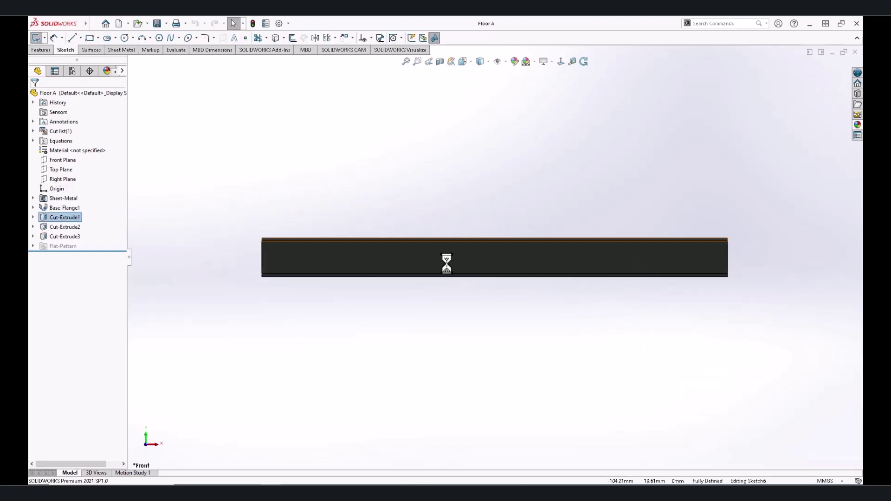
{"action": "scroll", "coordinate": [376, 219], "scroll_direction": "down", "scroll_amount": 5}
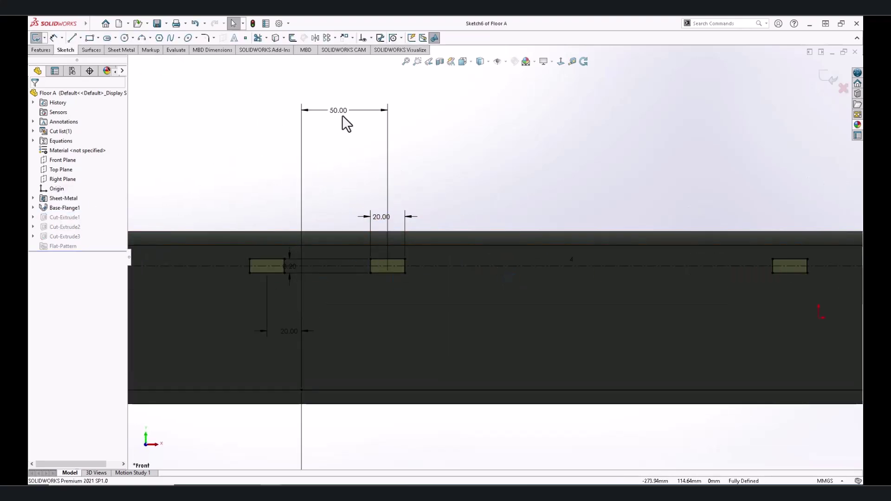
{"action": "scroll", "coordinate": [462, 268], "scroll_direction": "up", "scroll_amount": 3}
{"action": "scroll", "coordinate": [330, 266], "scroll_direction": "down", "scroll_amount": 1}
{"action": "scroll", "coordinate": [452, 257], "scroll_direction": "up", "scroll_amount": 3}
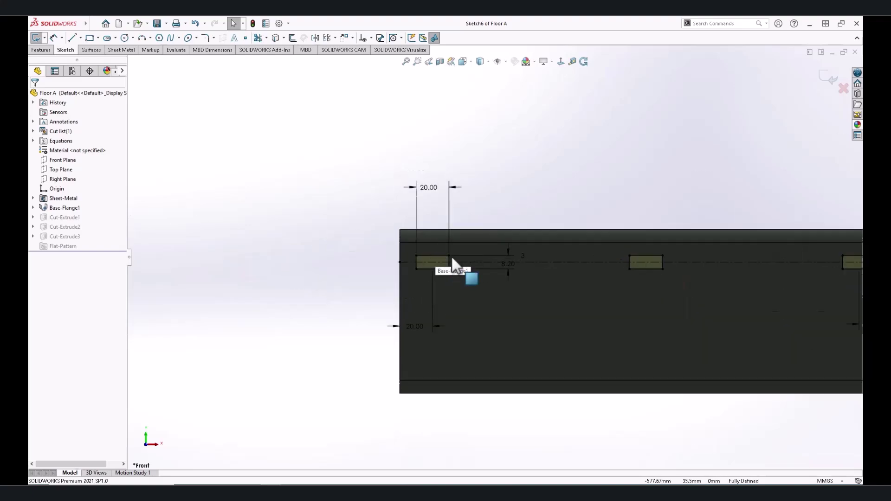
{"action": "scroll", "coordinate": [729, 252], "scroll_direction": "up", "scroll_amount": 2}
{"action": "scroll", "coordinate": [729, 253], "scroll_direction": "down", "scroll_amount": 7}
{"action": "scroll", "coordinate": [754, 254], "scroll_direction": "down", "scroll_amount": 4}
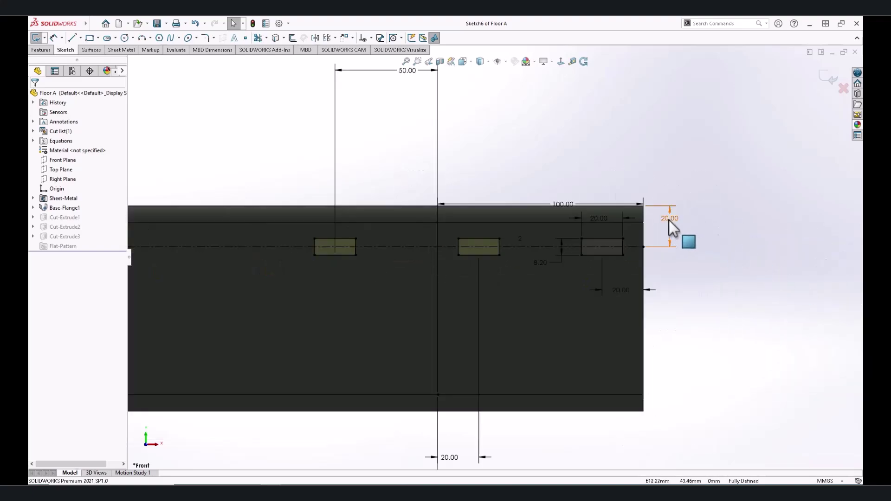
{"action": "left_click", "coordinate": [857, 52]}
{"action": "left_click", "coordinate": [488, 213]}
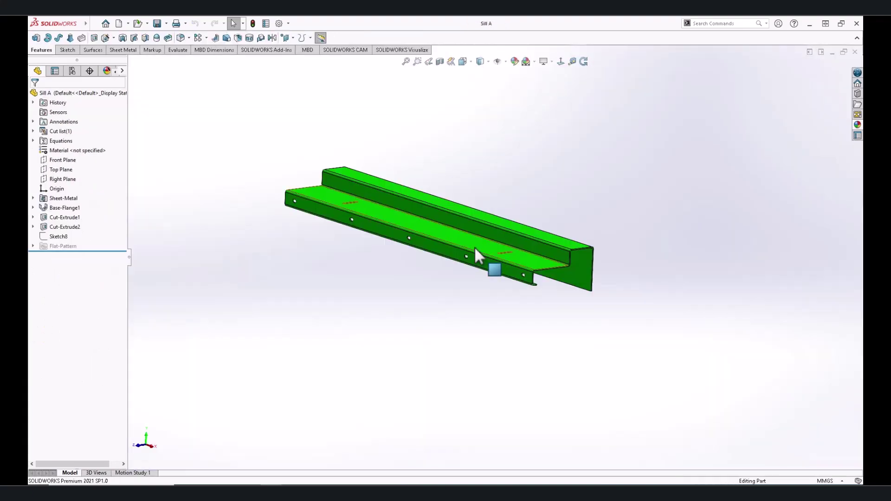
Step: Sketch an 8.2 × 15 mm rectangle near the left end of Sill A's front face
{"action": "mouse_move", "coordinate": [475, 247]}
{"action": "middle_mouse_down"}
{"action": "mouse_move", "coordinate": [540, 242]}
{"action": "mouse_move", "coordinate": [509, 278]}
{"action": "mouse_move", "coordinate": [382, 264]}
{"action": "middle_mouse_up"}
{"action": "left_click", "coordinate": [574, 229]}
{"action": "left_click", "coordinate": [419, 238]}
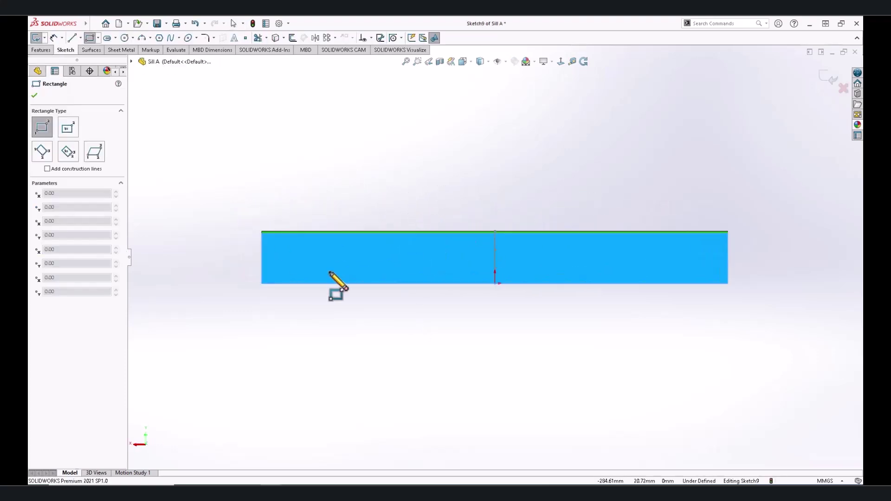
{"action": "scroll", "coordinate": [331, 274], "scroll_direction": "down", "scroll_amount": 5}
{"action": "left_click_drag", "start_coordinate": [230, 179], "coordinate": [251, 212]}
{"action": "right_click", "coordinate": [253, 185]}
{"action": "left_click", "coordinate": [265, 225]}
{"action": "left_click", "coordinate": [245, 180]}
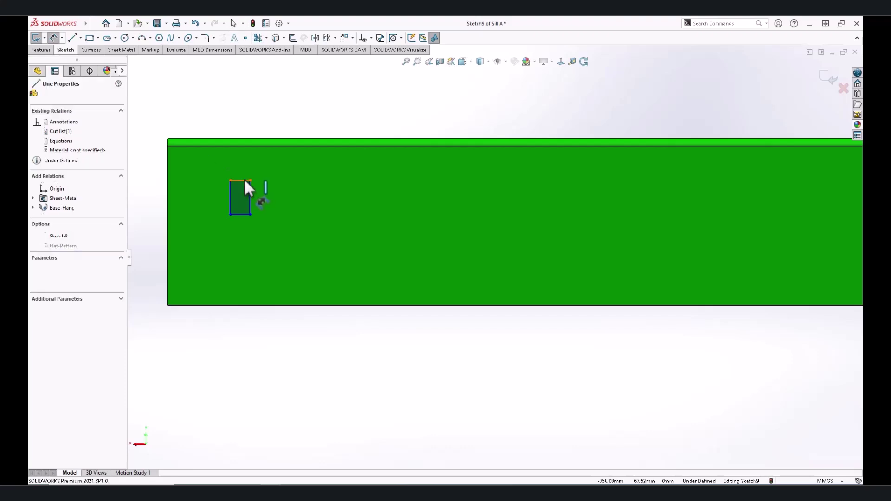
{"action": "left_click", "coordinate": [244, 164]}
{"action": "key", "text": "Return"}
{"action": "left_click", "coordinate": [231, 193]}
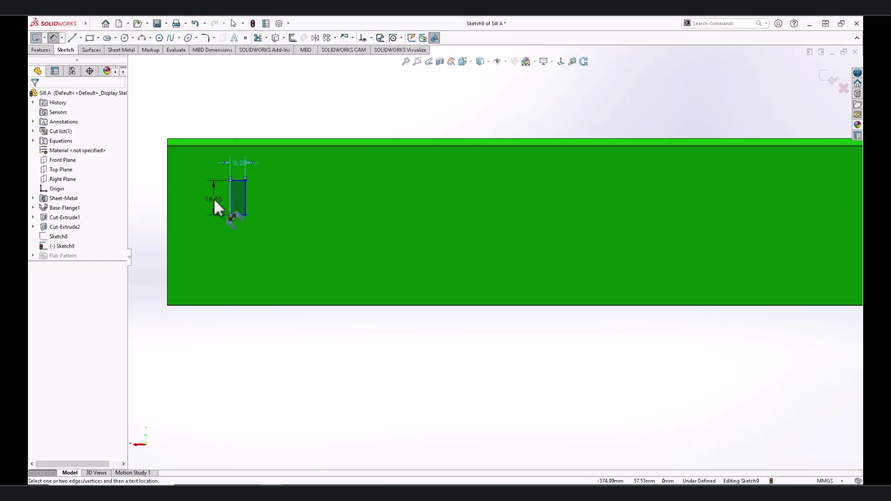
{"action": "type", "text": "15"}
{"action": "key", "text": "Return"}
Step: Position the rectangle 50 mm from the sill's left end and 40 mm below its top edge
{"action": "left_click", "coordinate": [239, 180]}
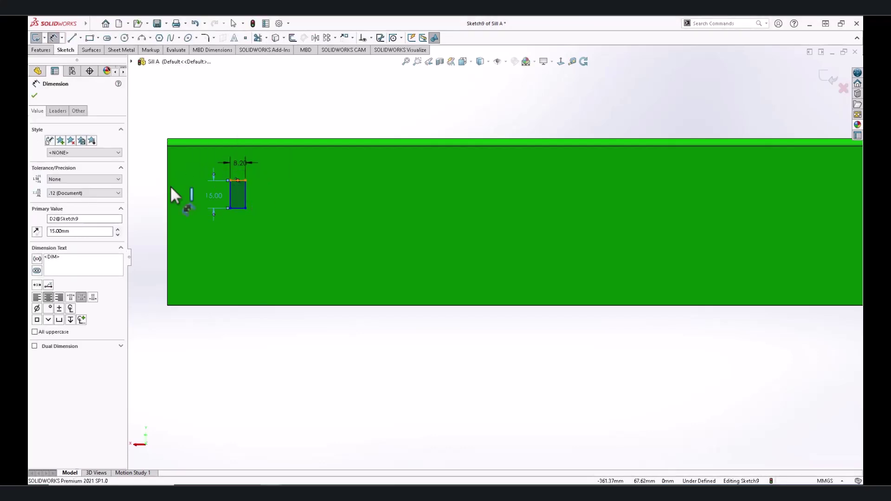
{"action": "left_click", "coordinate": [168, 186]}
{"action": "left_click", "coordinate": [228, 108]}
{"action": "type", "text": "50"}
{"action": "key", "text": "Return"}
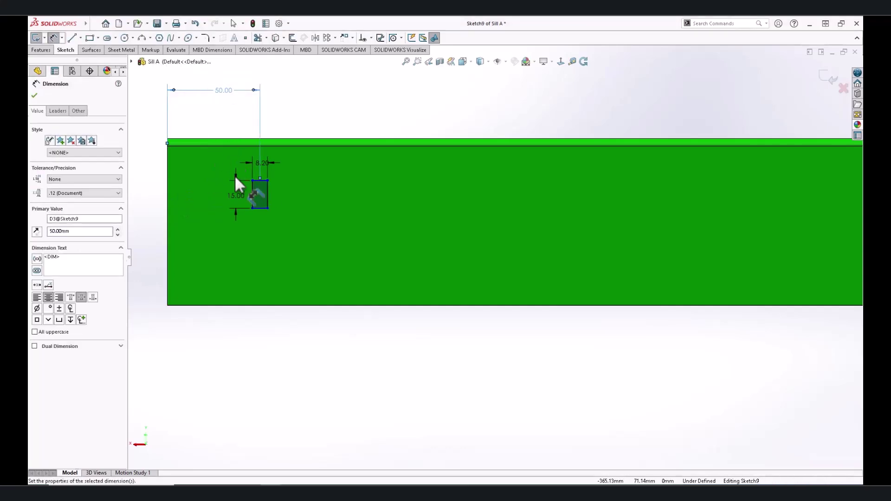
{"action": "left_click", "coordinate": [253, 193]}
{"action": "left_click", "coordinate": [167, 153]}
{"action": "left_click", "coordinate": [155, 167]}
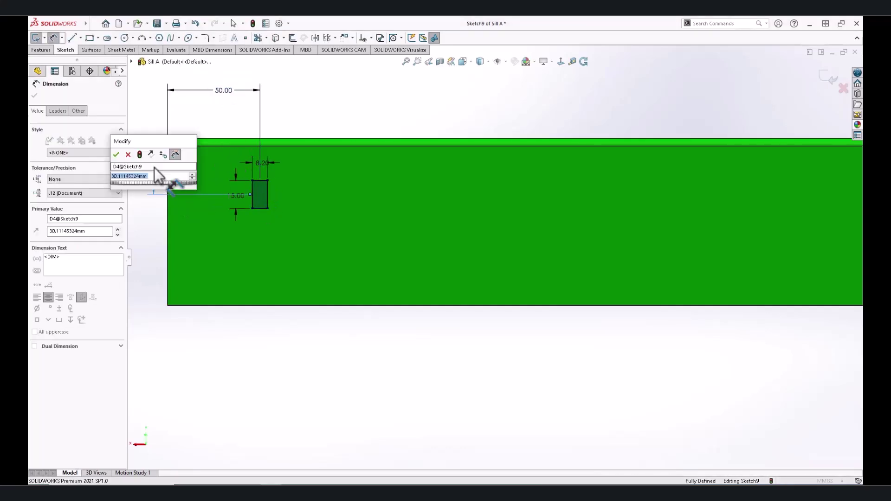
{"action": "type", "text": "40"}
{"action": "key", "text": "Return"}
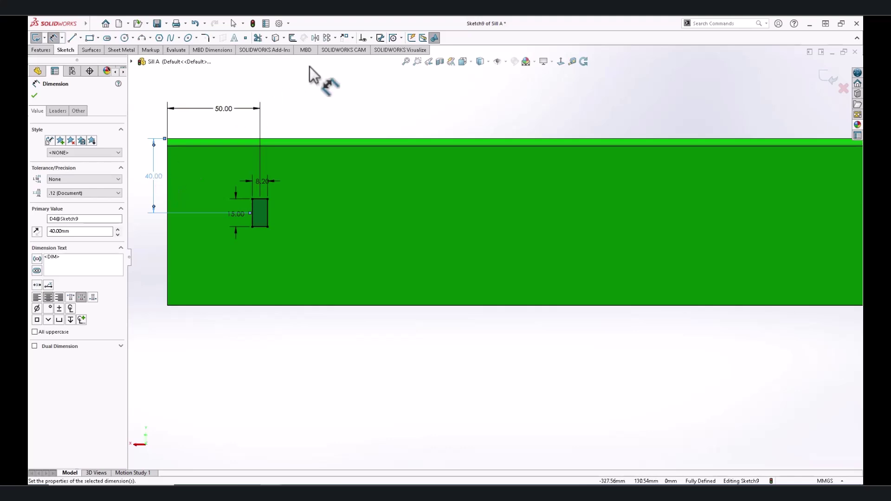
{"action": "right_click", "coordinate": [338, 82]}
{"action": "left_click", "coordinate": [358, 111]}
Step: Pattern the rectangle into four, fix the last 50 mm from the right end, and cut the slots
{"action": "left_click_drag", "start_coordinate": [228, 122], "coordinate": [283, 253]}
{"action": "left_click", "coordinate": [325, 38]}
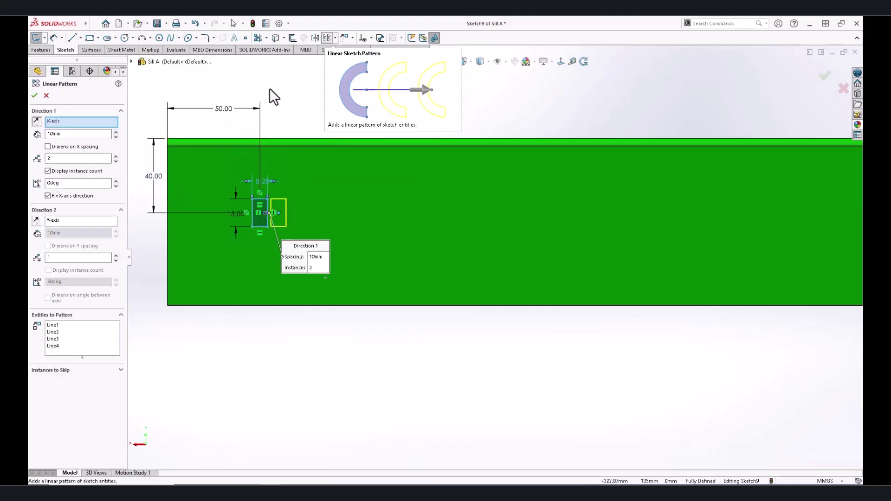
{"action": "left_click", "coordinate": [116, 161]}
{"action": "left_click", "coordinate": [35, 95]}
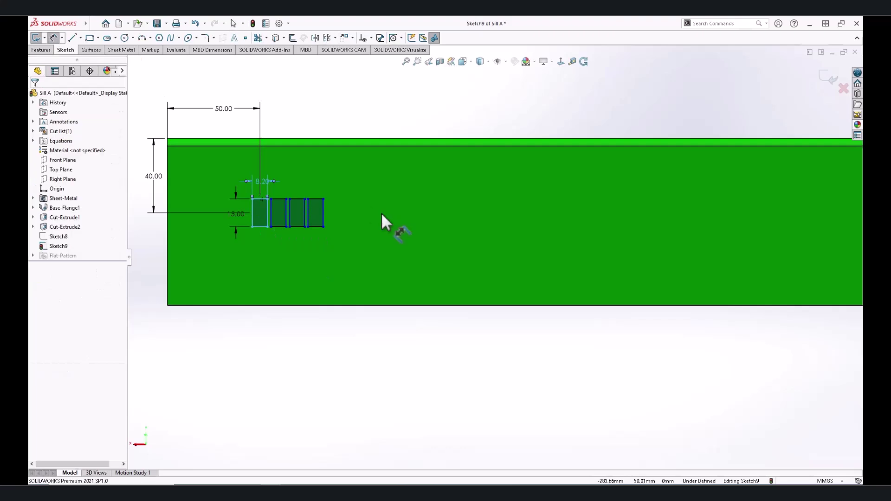
{"action": "left_click", "coordinate": [317, 201]}
{"action": "scroll", "coordinate": [493, 258], "scroll_direction": "up", "scroll_amount": 5}
{"action": "left_click", "coordinate": [803, 247]}
{"action": "left_click", "coordinate": [749, 200]}
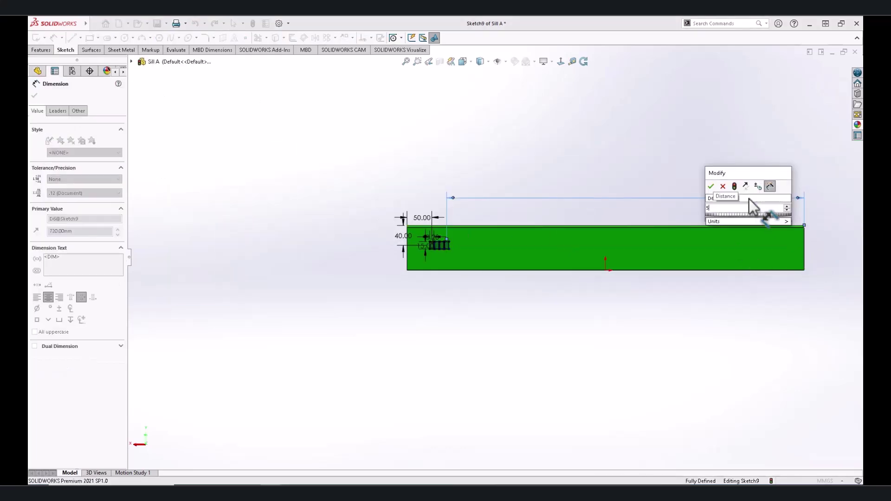
{"action": "type", "text": "50"}
{"action": "key", "text": "Return"}
{"action": "left_click", "coordinate": [34, 96]}
{"action": "left_click", "coordinate": [41, 50]}
{"action": "left_click", "coordinate": [94, 37]}
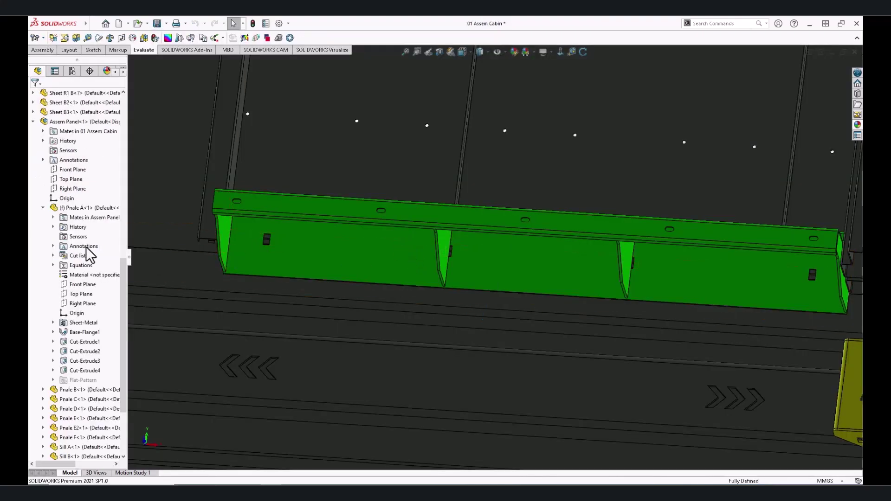
Step: Save and rebuild the Assem Panel subassembly, then close it back to the cabin
{"action": "left_click", "coordinate": [80, 122]}
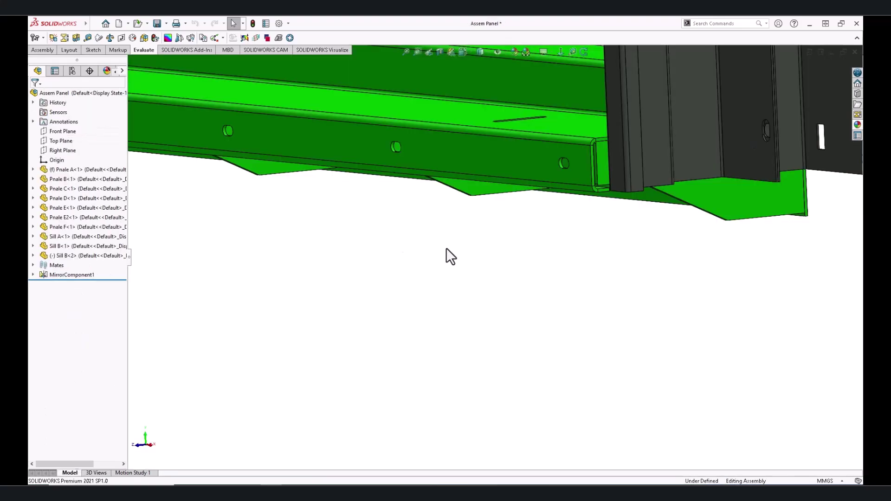
{"action": "scroll", "coordinate": [372, 265], "scroll_direction": "up", "scroll_amount": 3}
{"action": "middle_click_drag", "start_coordinate": [347, 252], "coordinate": [434, 219]}
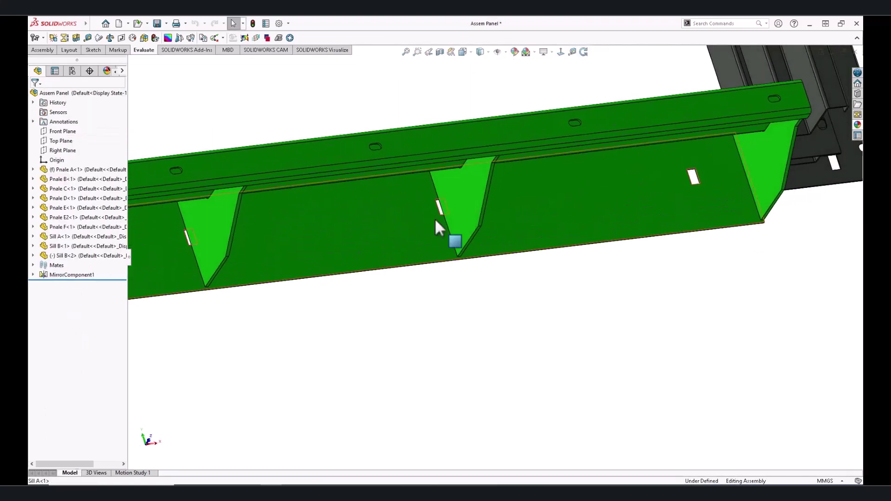
{"action": "scroll", "coordinate": [416, 301], "scroll_direction": "up", "scroll_amount": 3}
{"action": "middle_click_drag", "start_coordinate": [416, 301], "coordinate": [364, 272]}
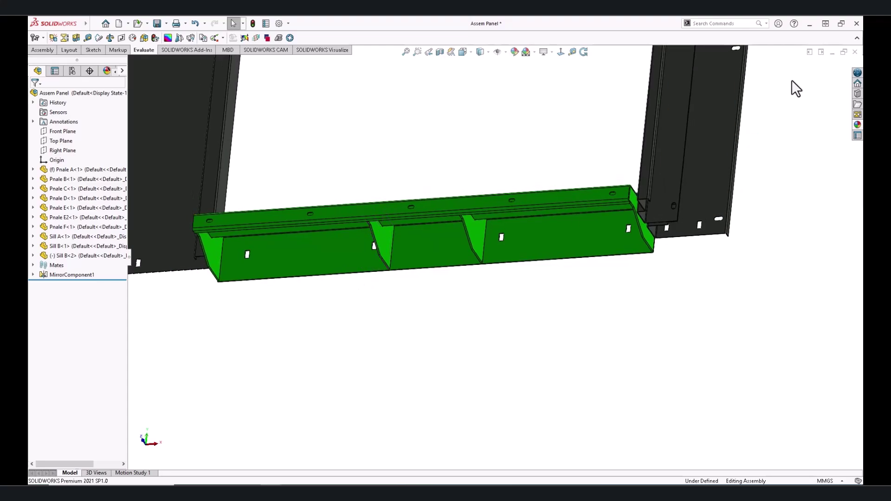
{"action": "left_click", "coordinate": [158, 24]}
{"action": "left_click", "coordinate": [527, 225]}
{"action": "left_click", "coordinate": [856, 52]}
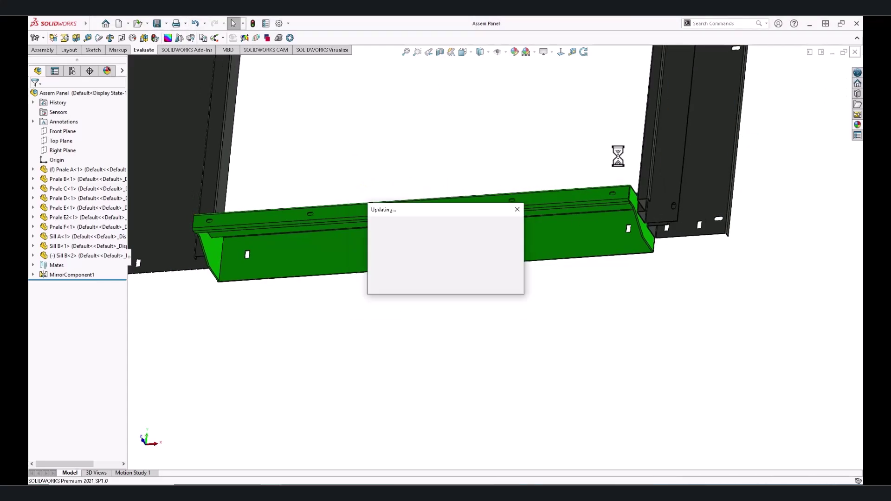
Step: Measure 8.65 mm between a Sill A slot corner and the matching floor slot corner
{"action": "scroll", "coordinate": [498, 186], "scroll_direction": "up", "scroll_amount": 2}
{"action": "scroll", "coordinate": [451, 302], "scroll_direction": "down", "scroll_amount": 5}
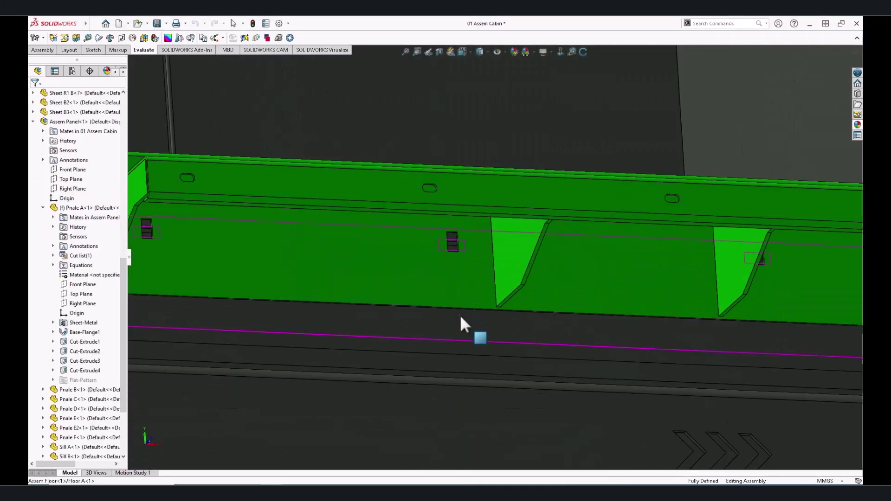
{"action": "scroll", "coordinate": [461, 314], "scroll_direction": "down", "scroll_amount": 2}
{"action": "scroll", "coordinate": [409, 326], "scroll_direction": "up", "scroll_amount": 2}
{"action": "scroll", "coordinate": [306, 283], "scroll_direction": "up", "scroll_amount": 3}
{"action": "scroll", "coordinate": [307, 284], "scroll_direction": "up", "scroll_amount": 5}
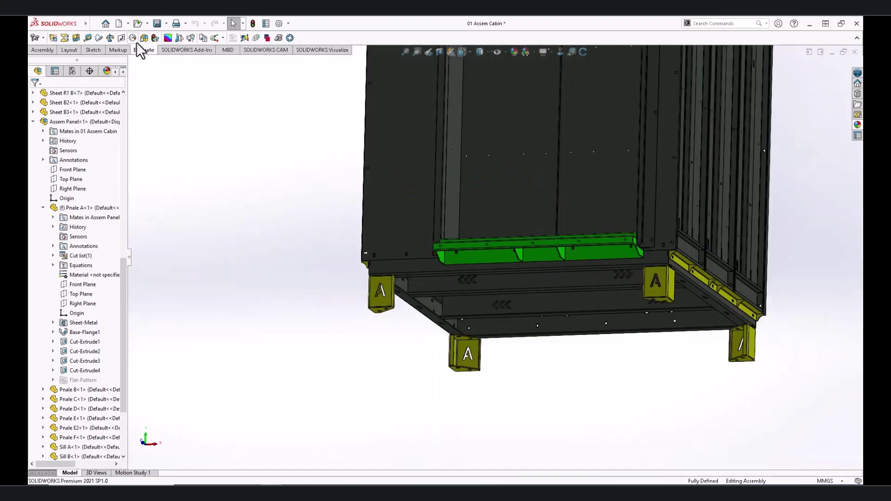
{"action": "left_click", "coordinate": [88, 37]}
{"action": "scroll", "coordinate": [483, 237], "scroll_direction": "down", "scroll_amount": 3}
{"action": "scroll", "coordinate": [461, 223], "scroll_direction": "down", "scroll_amount": 3}
{"action": "scroll", "coordinate": [446, 222], "scroll_direction": "down", "scroll_amount": 2}
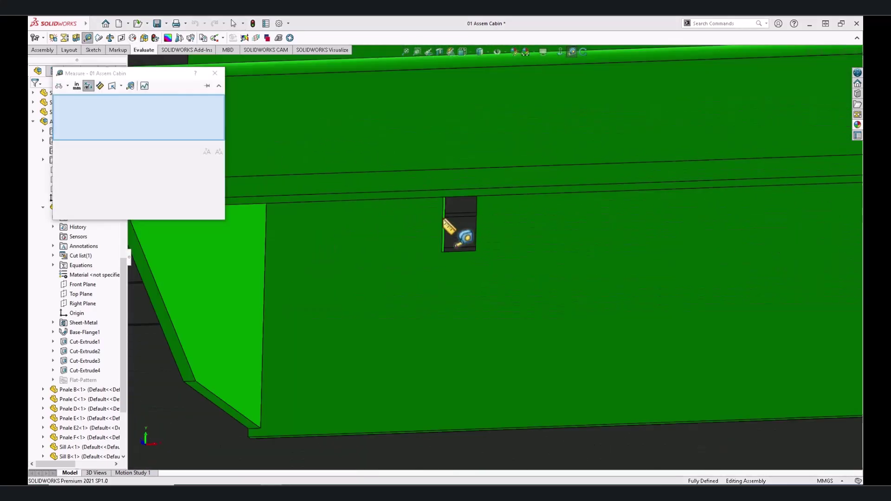
{"action": "left_click", "coordinate": [442, 221]}
{"action": "mouse_move", "coordinate": [437, 243]}
{"action": "middle_mouse_down"}
{"action": "mouse_move", "coordinate": [358, 179]}
{"action": "mouse_move", "coordinate": [507, 268]}
{"action": "middle_mouse_up"}
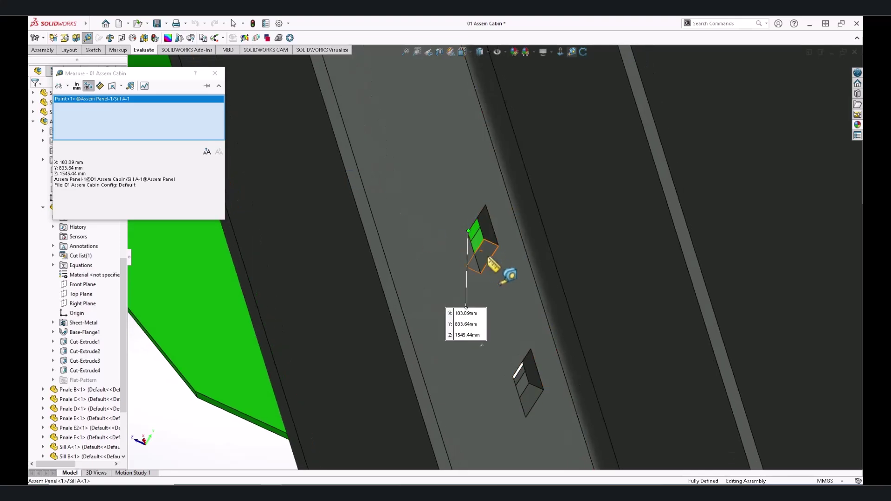
{"action": "left_click", "coordinate": [491, 260]}
{"action": "mouse_move", "coordinate": [556, 255]}
{"action": "middle_mouse_down"}
{"action": "mouse_move", "coordinate": [497, 272]}
{"action": "mouse_move", "coordinate": [459, 308]}
{"action": "middle_mouse_up"}
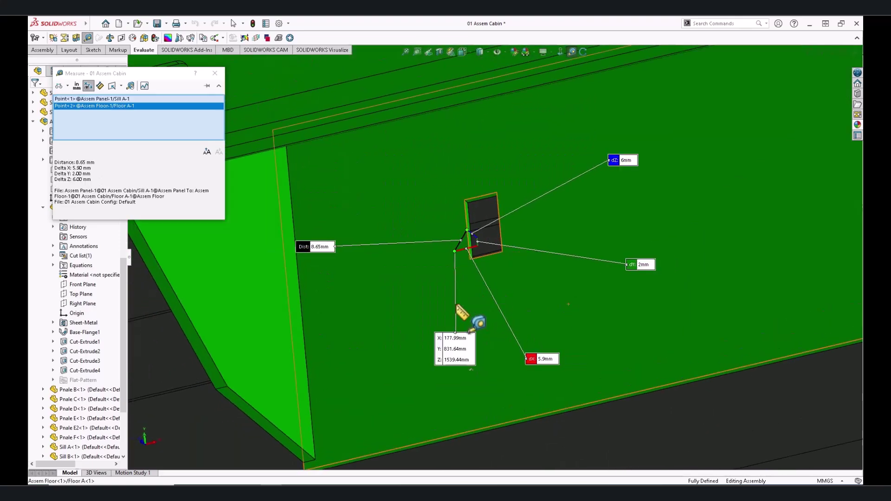
{"action": "key", "text": "Escape"}
{"action": "left_click", "coordinate": [404, 306]}
Step: In Sill A's Cut-Extrude3 sketch, change the 40 mm top offset to 42 mm and rebuild
{"action": "left_click", "coordinate": [432, 250]}
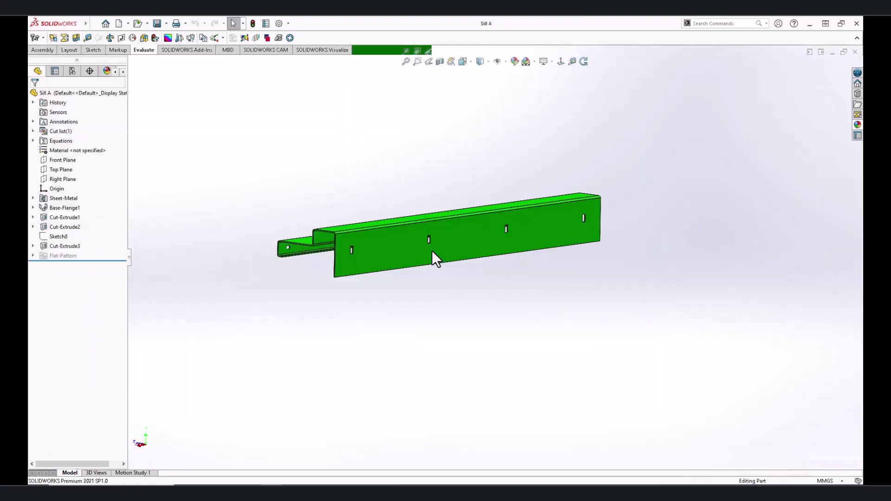
{"action": "left_click", "coordinate": [59, 246]}
{"action": "left_click", "coordinate": [74, 224]}
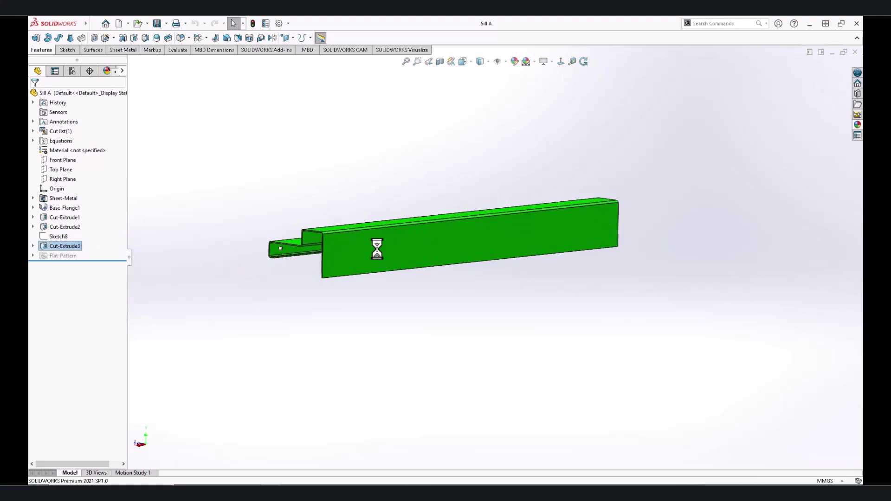
{"action": "scroll", "coordinate": [269, 243], "scroll_direction": "down", "scroll_amount": 5}
{"action": "double_click", "coordinate": [235, 246]}
{"action": "type", "text": "42"}
{"action": "key", "text": "Return"}
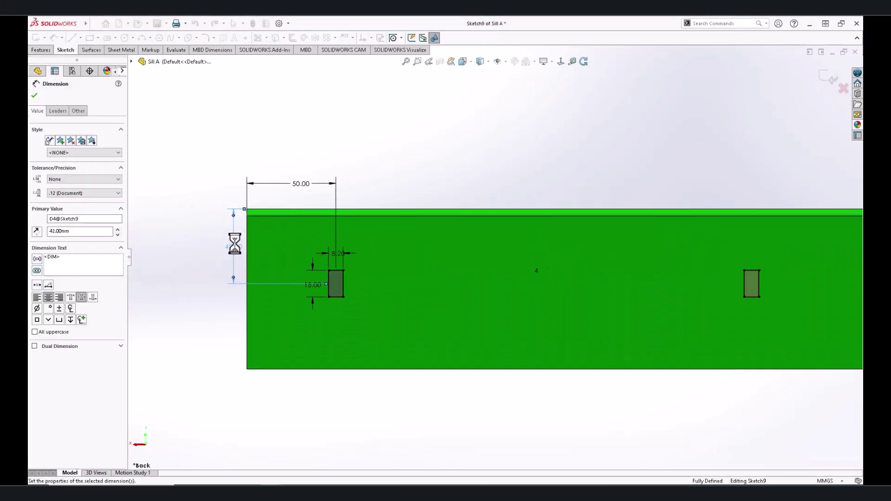
{"action": "left_click", "coordinate": [829, 82]}
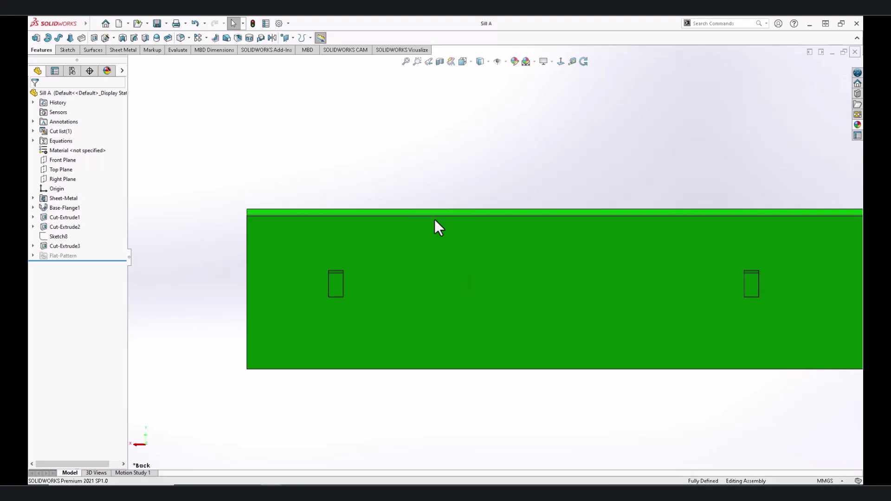
{"action": "key", "text": "ctrl+Tab"}
{"action": "middle_click_drag", "start_coordinate": [491, 285], "coordinate": [589, 302]}
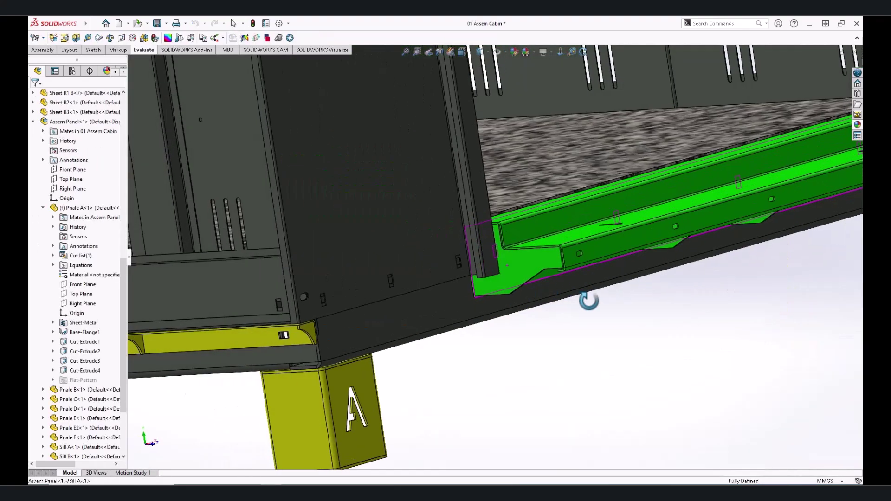
Step: Open the Pnale B door post and draw a rectangle on its end face
{"action": "scroll", "coordinate": [463, 267], "scroll_direction": "down", "scroll_amount": 5}
{"action": "left_click", "coordinate": [489, 221]}
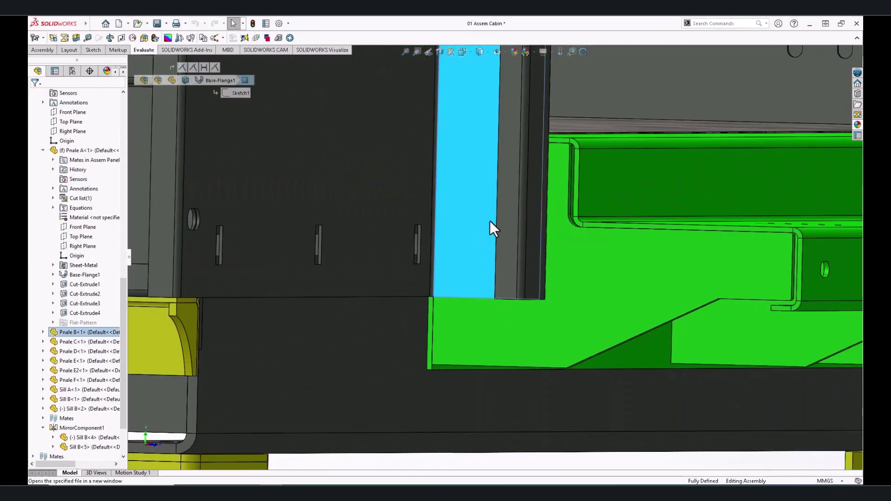
{"action": "scroll", "coordinate": [469, 314], "scroll_direction": "up", "scroll_amount": 5}
{"action": "middle_click_drag", "start_coordinate": [469, 313], "coordinate": [473, 313]}
{"action": "left_click", "coordinate": [472, 316]}
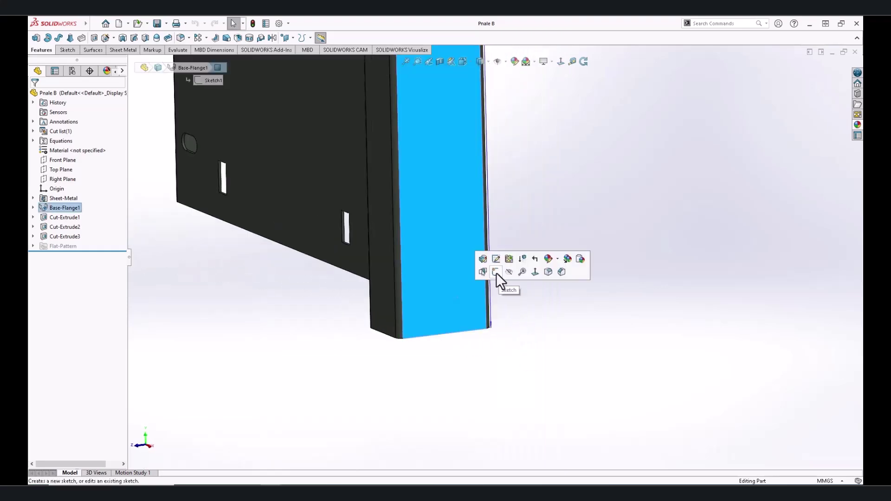
{"action": "left_click", "coordinate": [499, 278]}
{"action": "left_click", "coordinate": [90, 38]}
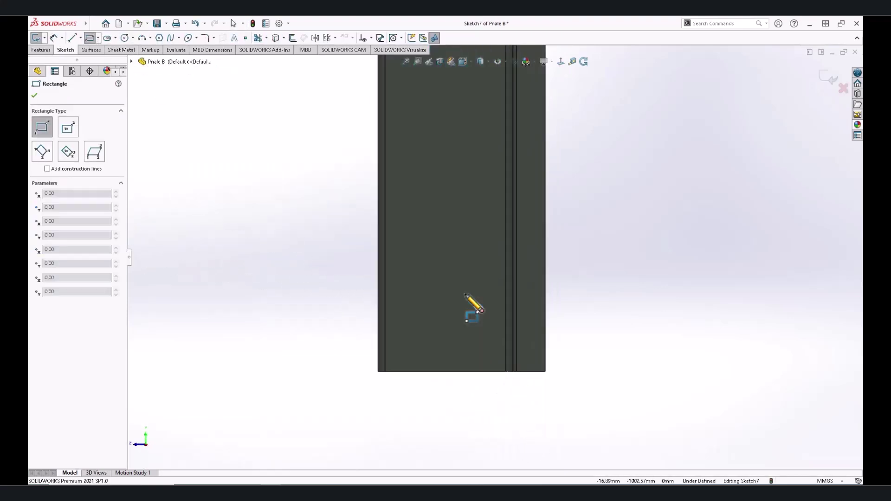
{"action": "left_click_drag", "start_coordinate": [465, 293], "coordinate": [487, 342]}
Step: Size the rectangle 8.2 mm wide and 15 mm high
{"action": "left_click", "coordinate": [53, 38]}
{"action": "scroll", "coordinate": [505, 304], "scroll_direction": "down", "scroll_amount": 3}
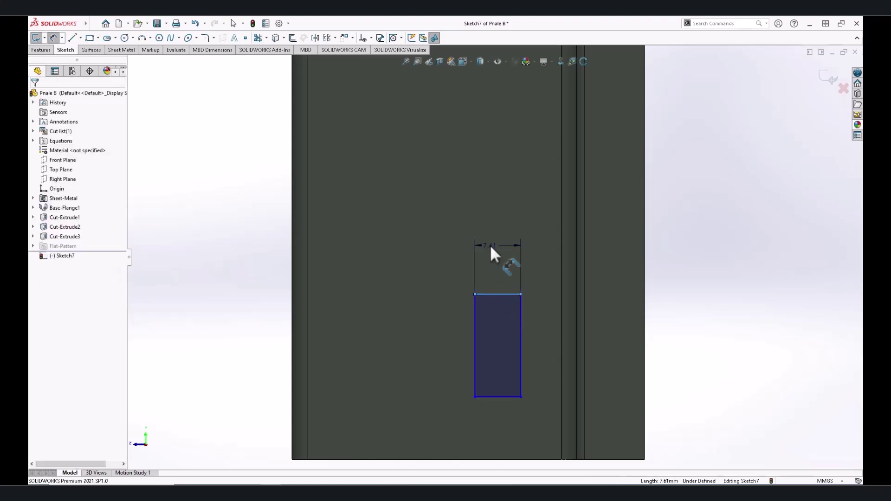
{"action": "left_click", "coordinate": [491, 247]}
{"action": "type", "text": "8.2"}
{"action": "key", "text": "Return"}
{"action": "left_click", "coordinate": [475, 341]}
{"action": "left_click", "coordinate": [443, 346]}
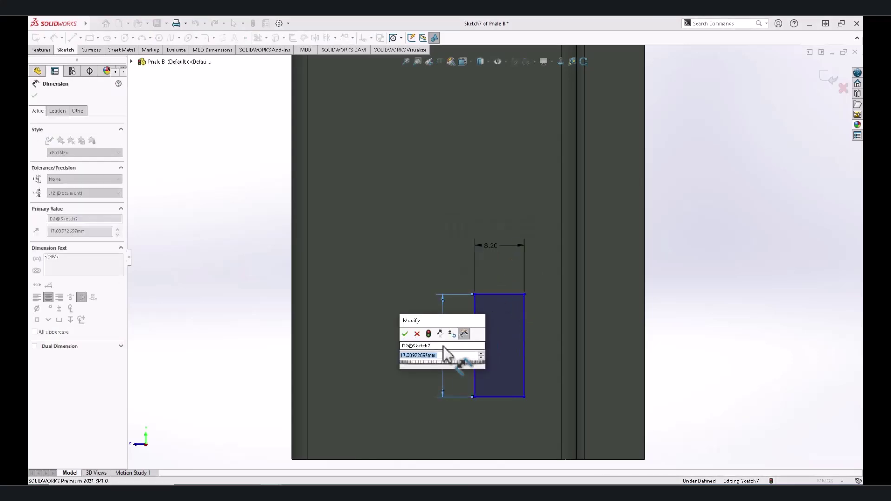
{"action": "type", "text": "15"}
{"action": "key", "text": "Return"}
Step: Locate the rectangle 12 mm from the panel's side edge
{"action": "left_click", "coordinate": [500, 294]}
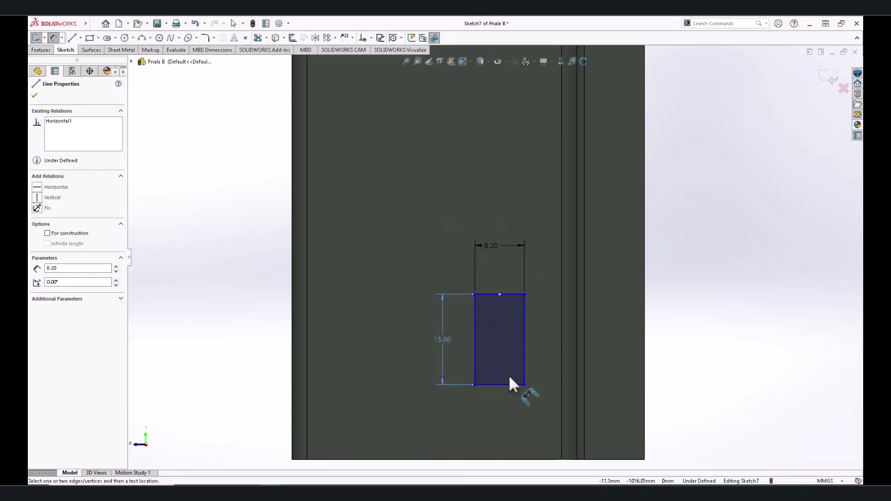
{"action": "scroll", "coordinate": [506, 321], "scroll_direction": "up", "scroll_amount": 2}
{"action": "scroll", "coordinate": [506, 318], "scroll_direction": "down", "scroll_amount": 5}
{"action": "left_click", "coordinate": [617, 314]}
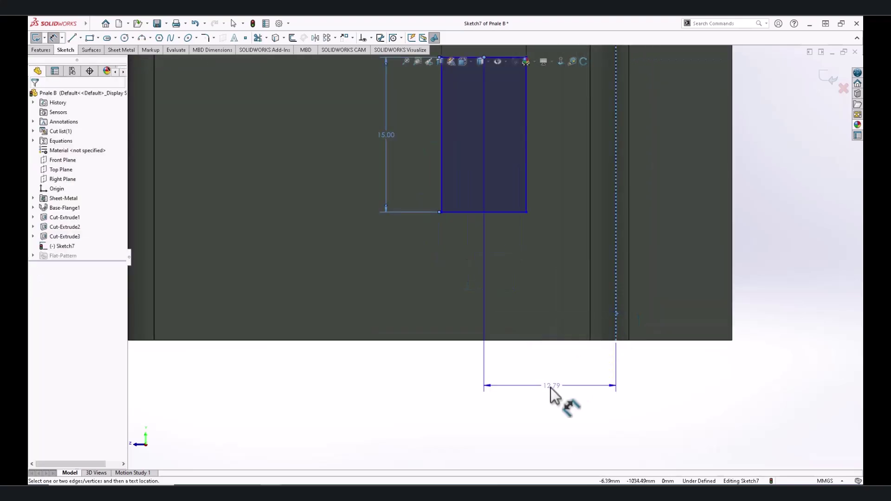
{"action": "left_click", "coordinate": [552, 400]}
{"action": "type", "text": "12"}
{"action": "key", "text": "Return"}
{"action": "scroll", "coordinate": [487, 270], "scroll_direction": "up", "scroll_amount": 4}
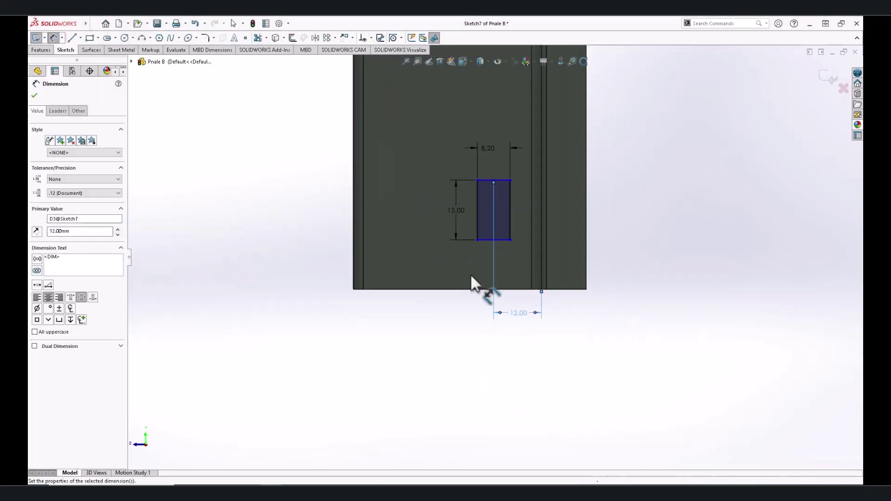
{"action": "scroll", "coordinate": [440, 196], "scroll_direction": "down", "scroll_amount": 3}
{"action": "right_click", "coordinate": [210, 146]}
{"action": "left_click", "coordinate": [235, 177]}
Step: Pattern the rectangle into a second copy spaced 20 mm to the left
{"action": "left_click_drag", "start_coordinate": [442, 128], "coordinate": [568, 283]}
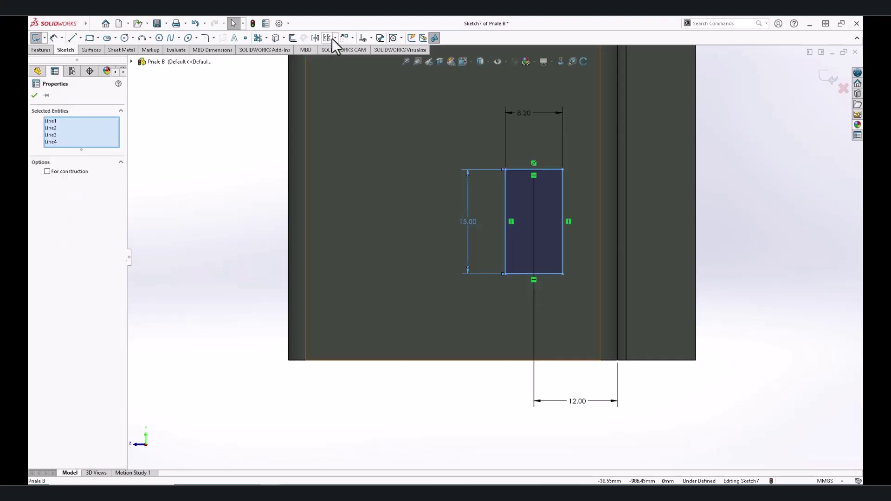
{"action": "left_click", "coordinate": [327, 38]}
{"action": "left_click", "coordinate": [37, 122]}
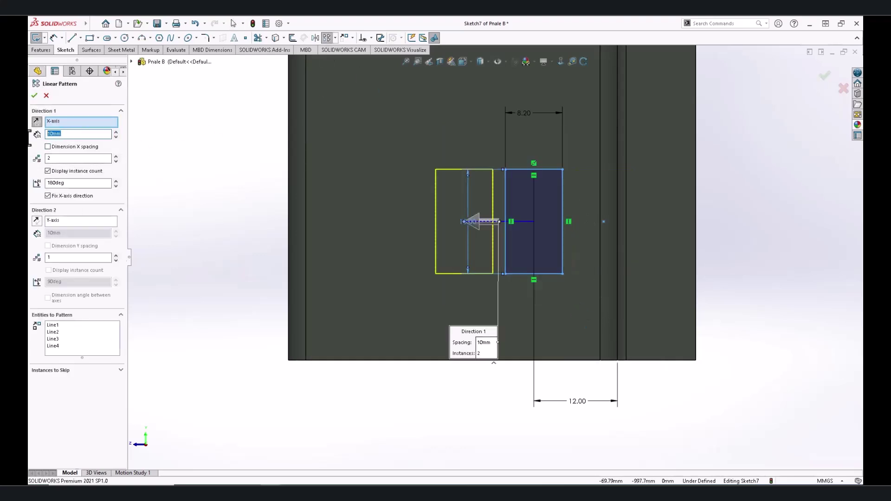
{"action": "left_click", "coordinate": [36, 96]}
{"action": "left_click", "coordinate": [395, 169]}
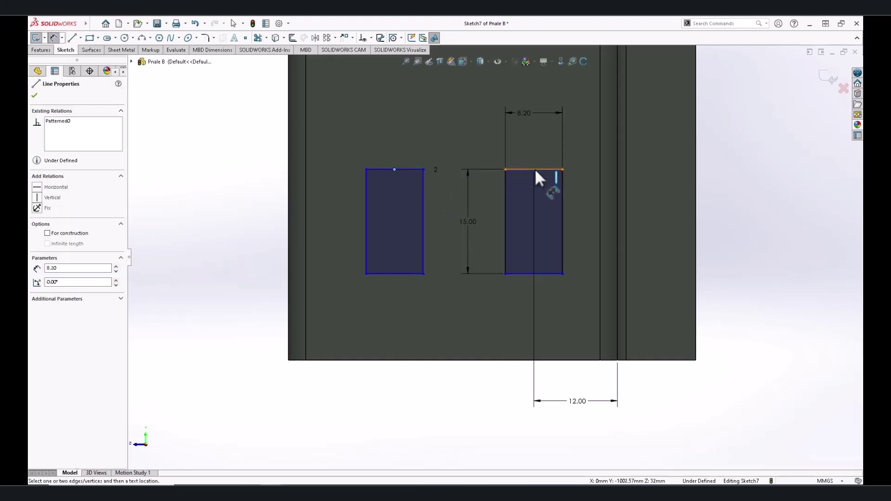
{"action": "left_click", "coordinate": [534, 169]}
{"action": "scroll", "coordinate": [494, 258], "scroll_direction": "up", "scroll_amount": 2}
{"action": "left_click", "coordinate": [468, 123]}
{"action": "left_click", "coordinate": [430, 112]}
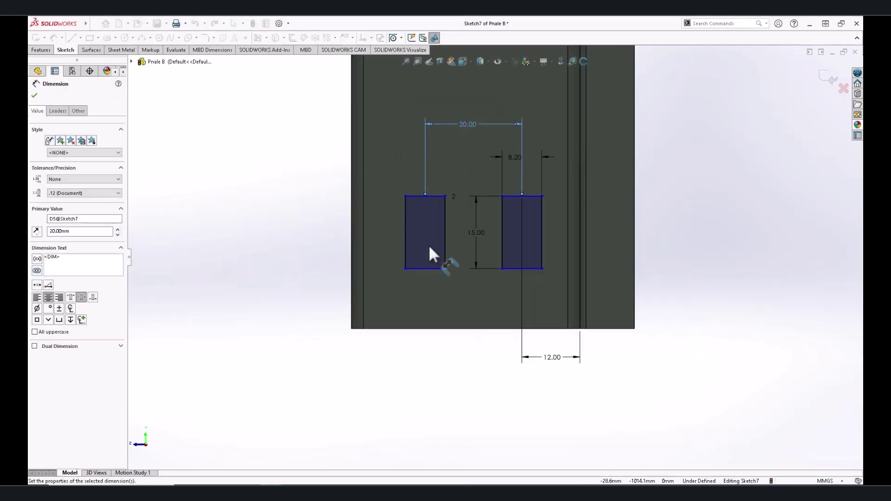
Step: Place the slots 20 mm above the panel's bottom edge and cut them through
{"action": "left_click", "coordinate": [405, 233]}
{"action": "left_click", "coordinate": [410, 329]}
{"action": "left_click", "coordinate": [273, 306]}
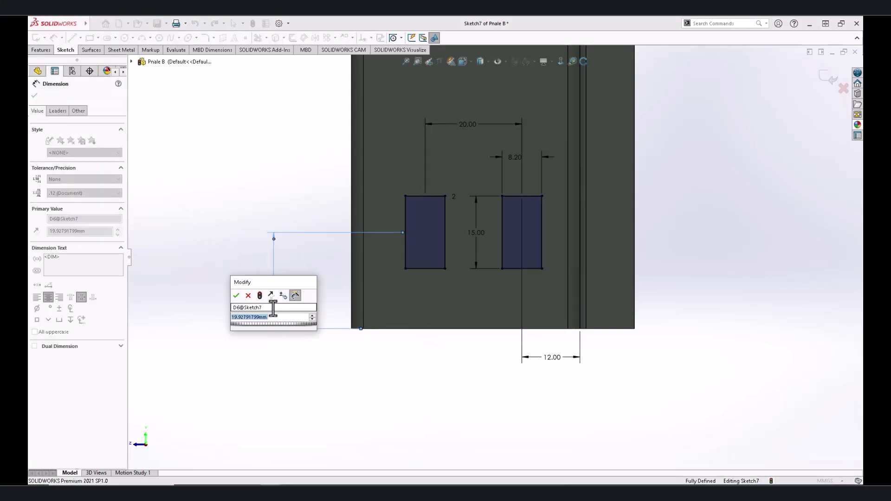
{"action": "key", "text": "Return"}
{"action": "left_click", "coordinate": [34, 96]}
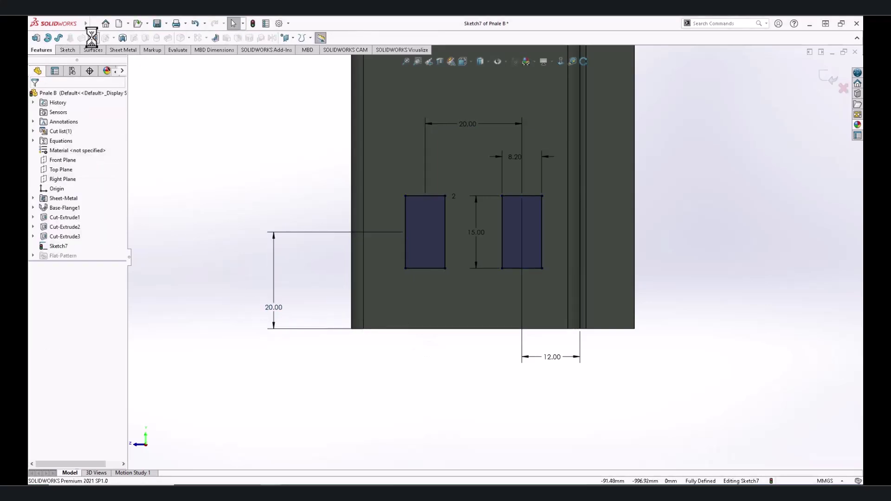
{"action": "left_click", "coordinate": [818, 76]}
Step: In the cabin assembly, measure the new Pnale B slot at 40.02 mm from Sill A's edge, then select Sill B
{"action": "scroll", "coordinate": [431, 280], "scroll_direction": "down", "scroll_amount": 3}
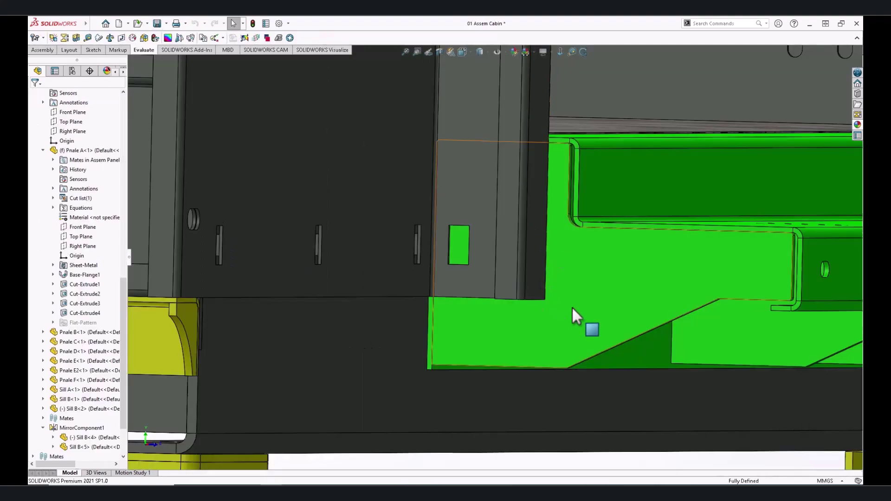
{"action": "left_click", "coordinate": [574, 308]}
{"action": "scroll", "coordinate": [586, 304], "scroll_direction": "up", "scroll_amount": 3}
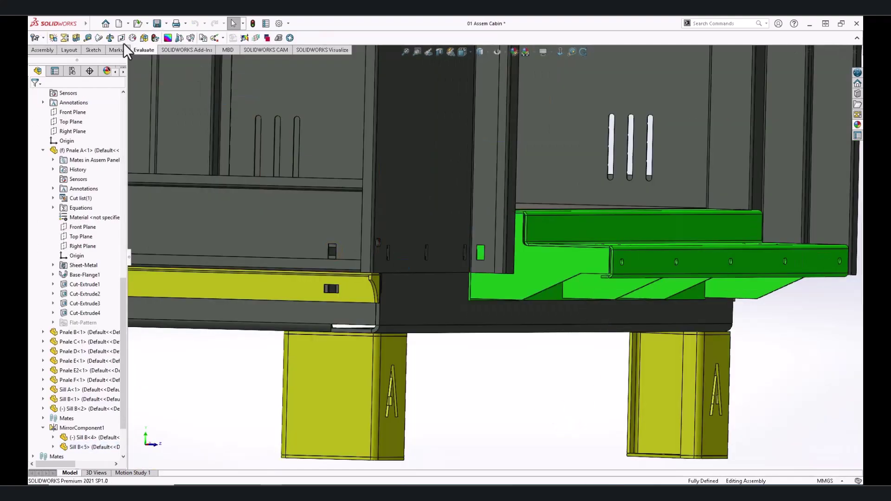
{"action": "left_click", "coordinate": [88, 38]}
{"action": "scroll", "coordinate": [436, 197], "scroll_direction": "down", "scroll_amount": 4}
{"action": "left_click", "coordinate": [393, 196]}
{"action": "scroll", "coordinate": [563, 185], "scroll_direction": "up", "scroll_amount": 3}
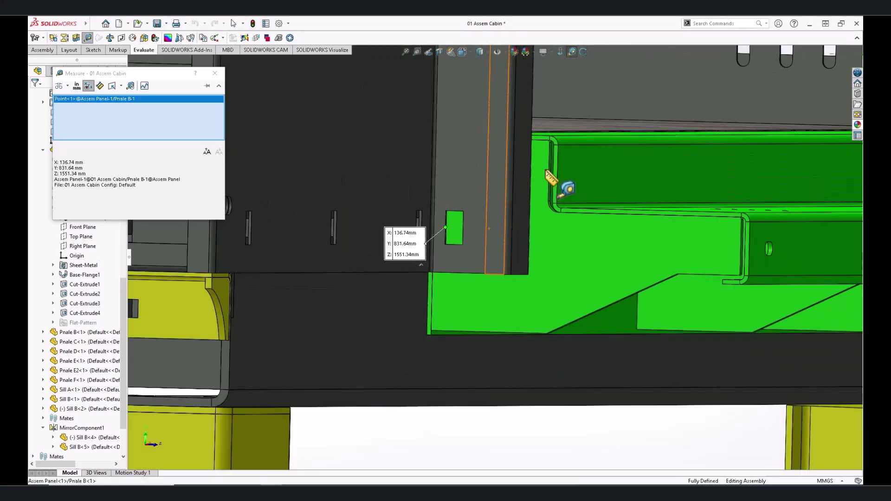
{"action": "scroll", "coordinate": [548, 158], "scroll_direction": "down", "scroll_amount": 3}
{"action": "left_click", "coordinate": [530, 135]}
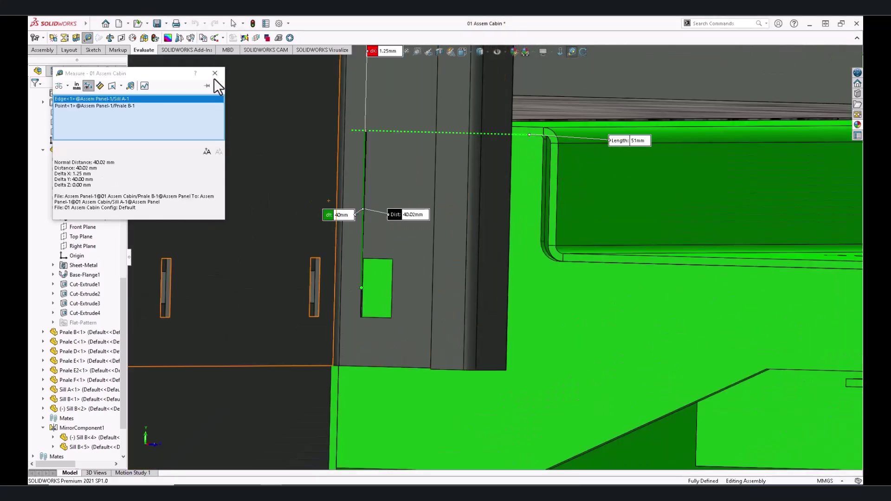
{"action": "left_click", "coordinate": [215, 73]}
{"action": "left_click", "coordinate": [575, 260]}
Step: Open Sill B alone and sketch a circle near the right edge of its face
{"action": "left_click", "coordinate": [578, 253]}
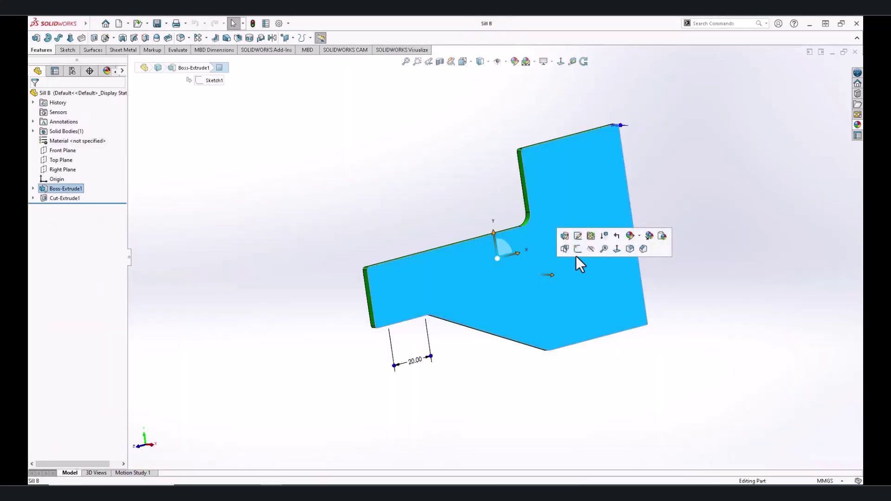
{"action": "left_click", "coordinate": [89, 38]}
{"action": "scroll", "coordinate": [650, 241], "scroll_direction": "down", "scroll_amount": 3}
{"action": "scroll", "coordinate": [650, 251], "scroll_direction": "down", "scroll_amount": 1}
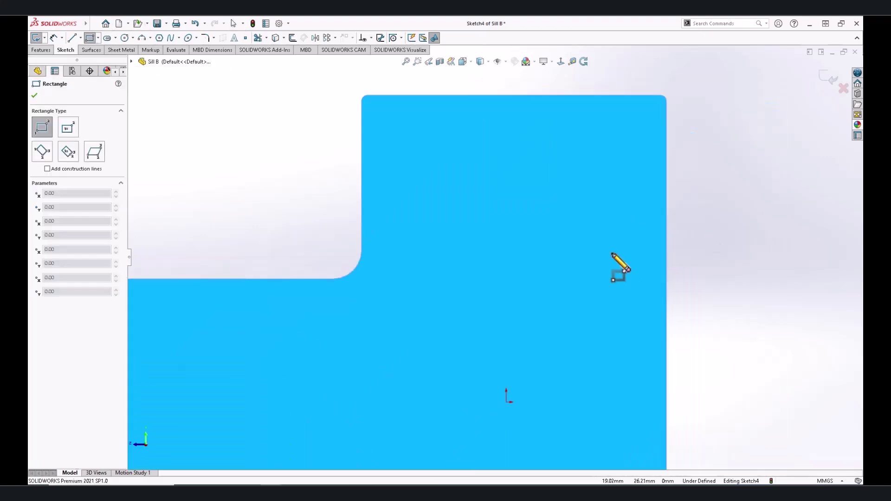
{"action": "left_click", "coordinate": [124, 38]}
{"action": "left_click", "coordinate": [606, 229]}
{"action": "left_click", "coordinate": [617, 251]}
{"action": "key", "text": "Escape"}
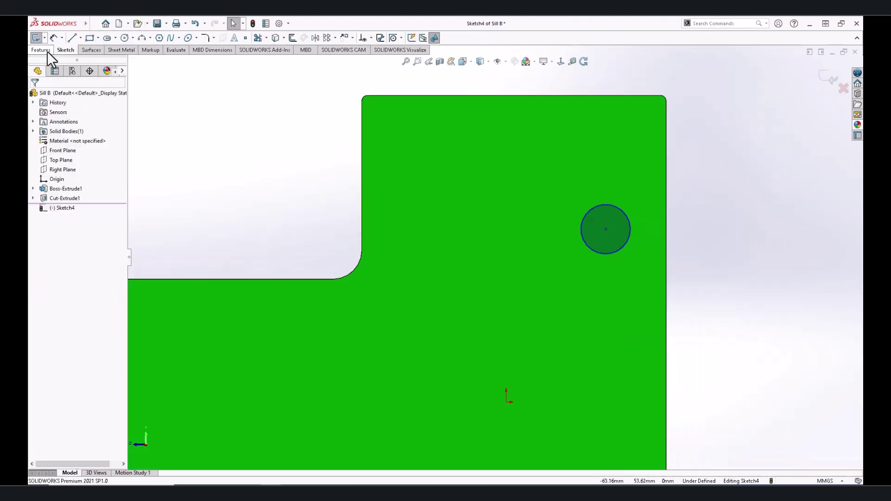
Step: Give the circle a 9 mm diameter, 14 mm from the sill's right edge
{"action": "left_click", "coordinate": [618, 254]}
{"action": "left_click", "coordinate": [724, 249]}
{"action": "type", "text": "9"}
{"action": "key", "text": "Return"}
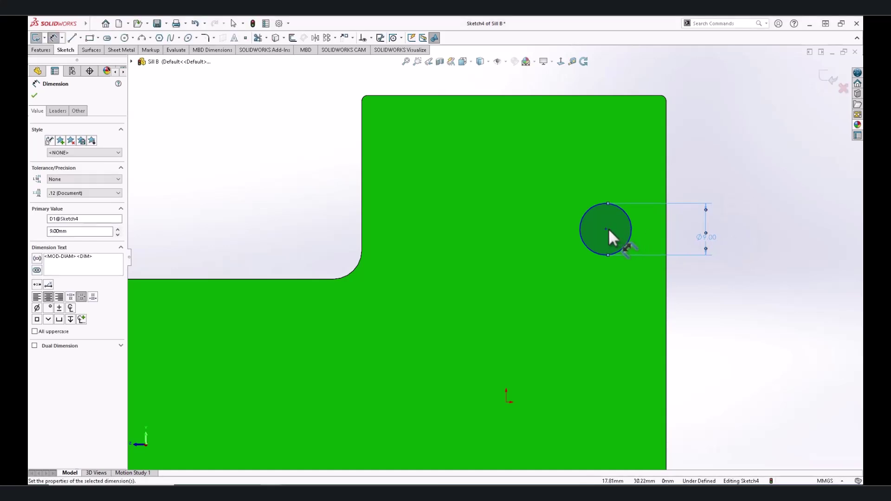
{"action": "left_click", "coordinate": [665, 188]}
{"action": "left_click", "coordinate": [708, 156]}
{"action": "type", "text": "14"}
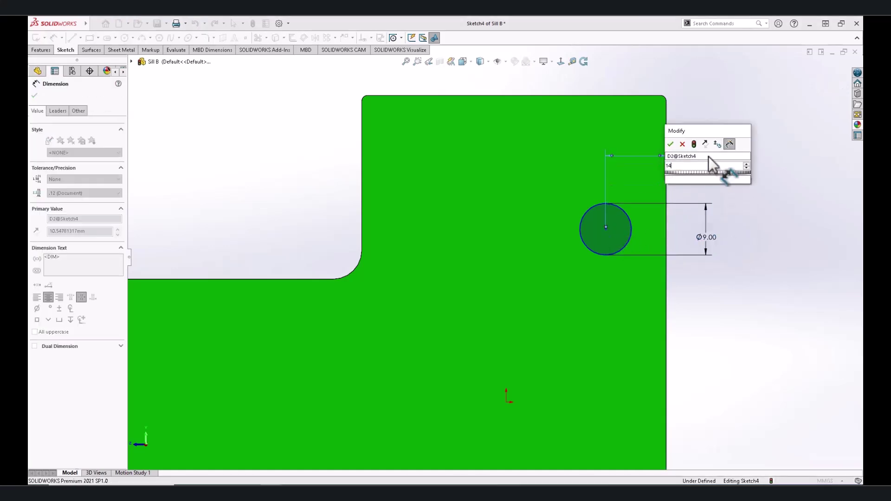
{"action": "key", "text": "Return"}
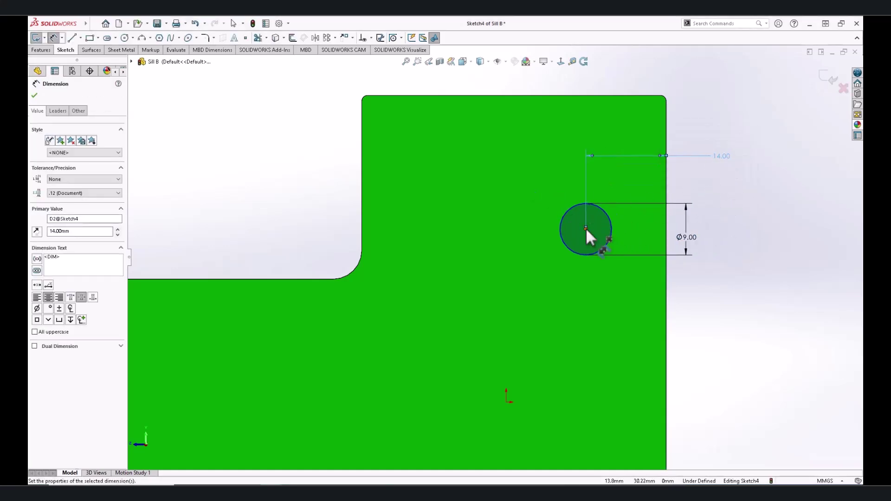
Step: Position the circle 40 mm below the sill's top edge
{"action": "left_click", "coordinate": [53, 38]}
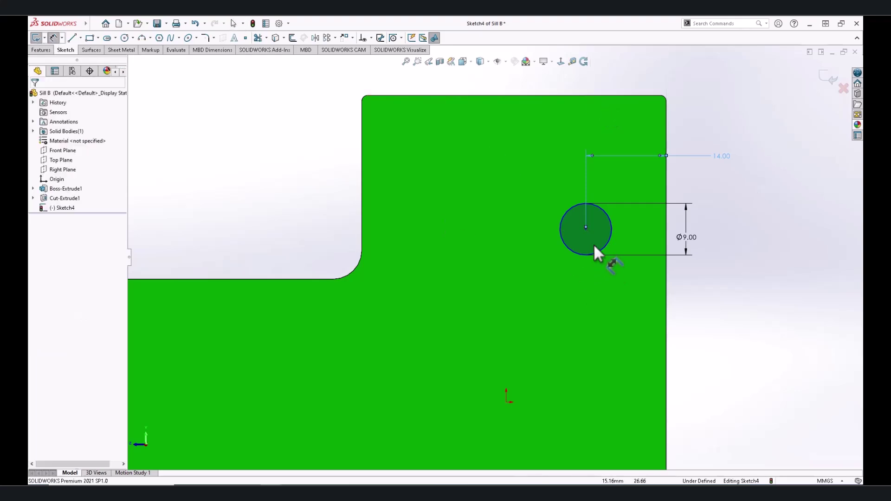
{"action": "left_click", "coordinate": [586, 229]}
{"action": "left_click", "coordinate": [580, 95]}
{"action": "left_click", "coordinate": [758, 199]}
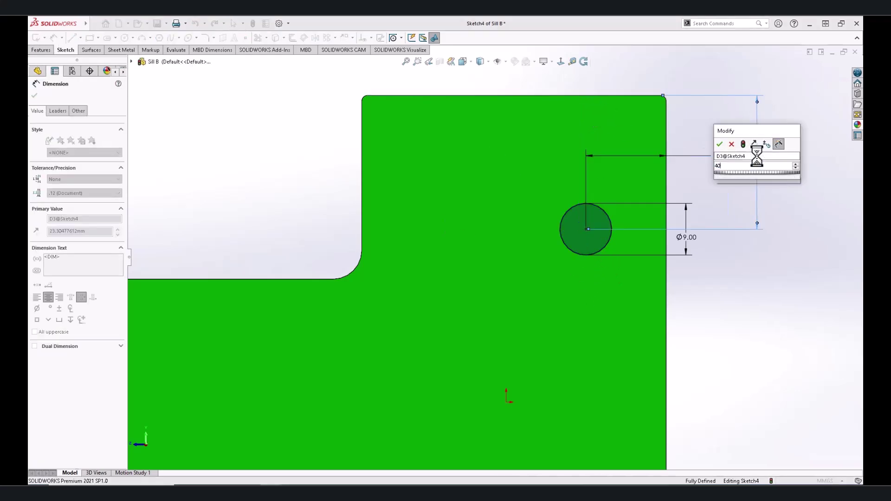
{"action": "type", "text": "40"}
{"action": "key", "text": "Return"}
Step: Pattern the circle leftward into a second one spaced 20 mm apart
{"action": "left_click", "coordinate": [326, 38]}
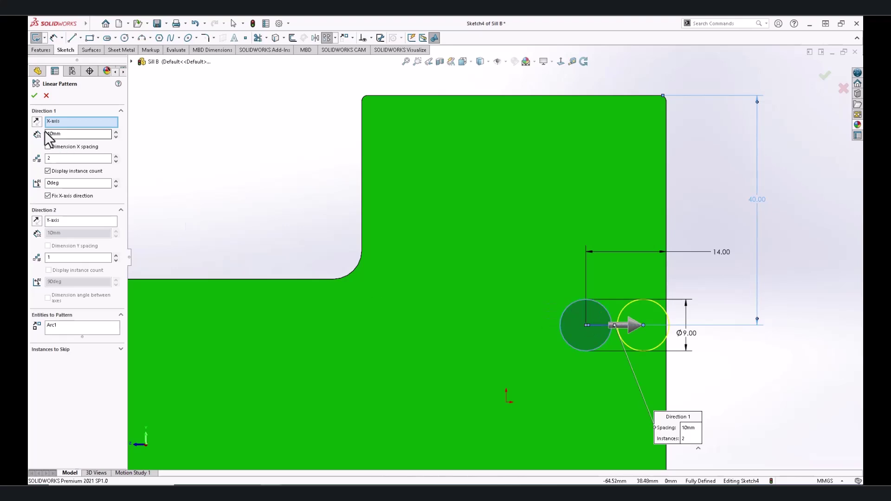
{"action": "left_click", "coordinate": [36, 121]}
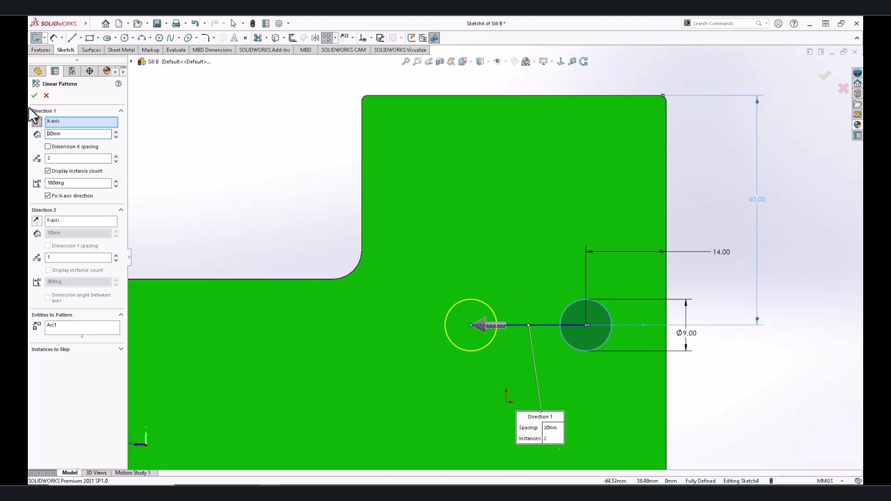
{"action": "left_click", "coordinate": [34, 95]}
{"action": "left_click", "coordinate": [471, 325]}
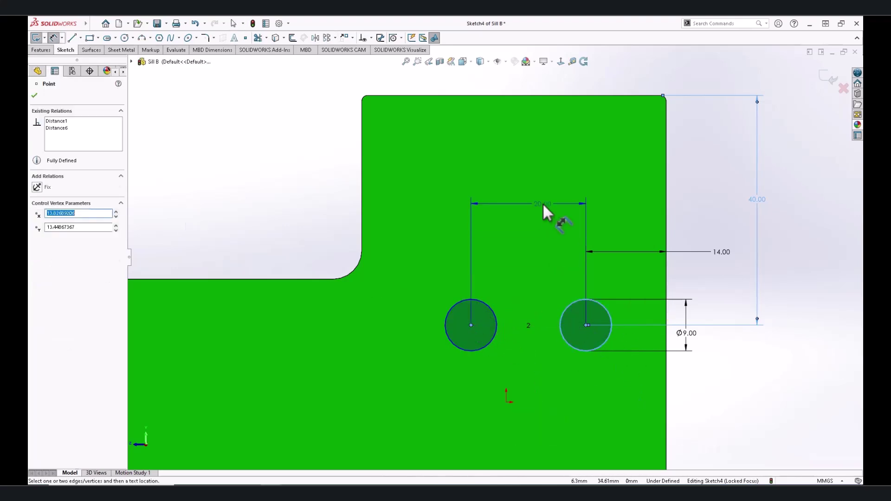
{"action": "left_click", "coordinate": [547, 213]}
{"action": "key", "text": "Return"}
{"action": "left_click", "coordinate": [34, 95]}
Step: Cut both circles through Sill B as holes and return to the cabin assembly
{"action": "left_click", "coordinate": [41, 49]}
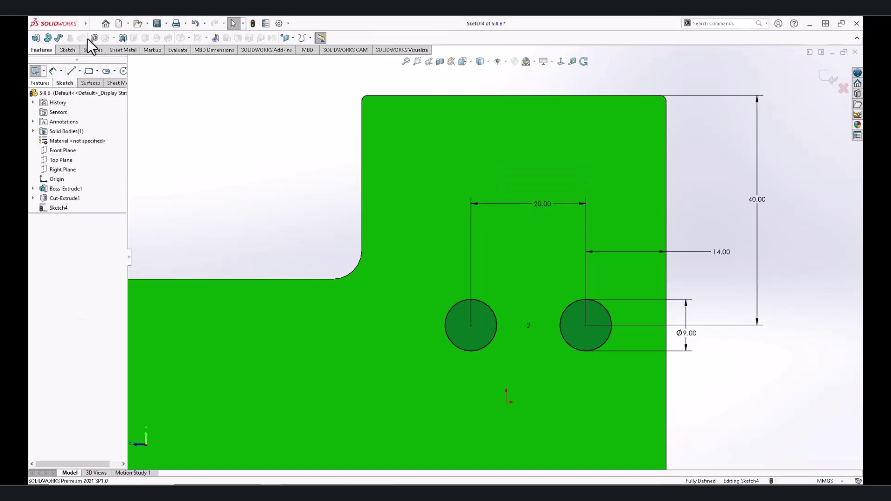
{"action": "left_click", "coordinate": [94, 38]}
{"action": "left_click", "coordinate": [824, 73]}
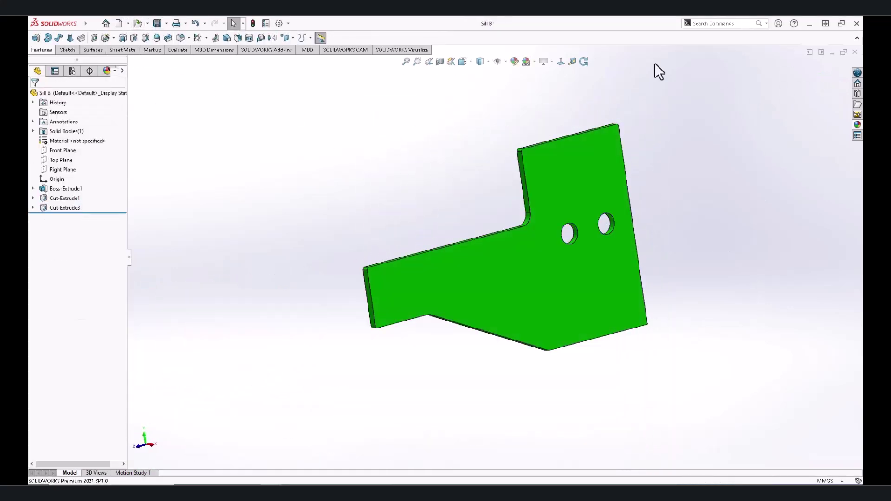
{"action": "left_click", "coordinate": [854, 52]}
{"action": "mouse_move", "coordinate": [637, 245]}
{"action": "middle_mouse_down"}
{"action": "mouse_move", "coordinate": [408, 389]}
{"action": "mouse_move", "coordinate": [416, 361]}
{"action": "mouse_move", "coordinate": [438, 362]}
{"action": "mouse_move", "coordinate": [441, 302]}
{"action": "mouse_move", "coordinate": [332, 214]}
{"action": "mouse_move", "coordinate": [442, 328]}
{"action": "middle_mouse_up"}
Step: Measure the 4.19 mm gap from the Pnale B slot corner to Sill B's hole edge
{"action": "left_click", "coordinate": [88, 37]}
{"action": "scroll", "coordinate": [460, 253], "scroll_direction": "down", "scroll_amount": 5}
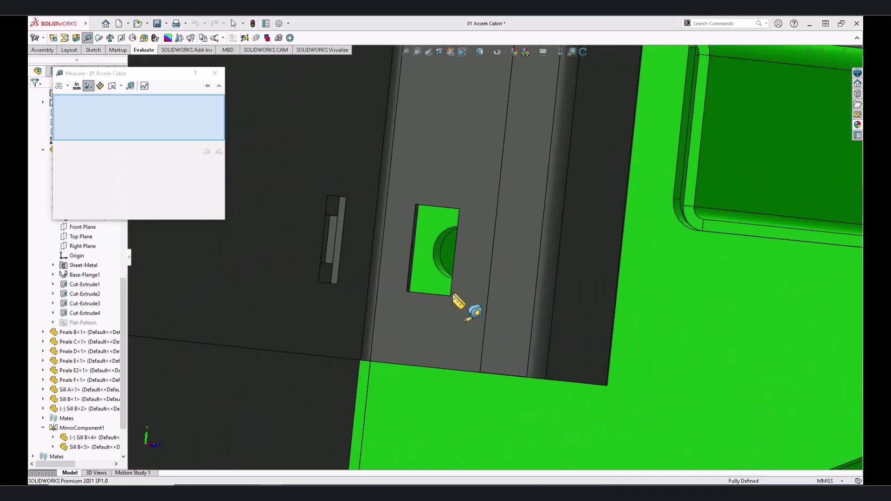
{"action": "left_click", "coordinate": [436, 206]}
{"action": "left_click", "coordinate": [454, 227]}
{"action": "scroll", "coordinate": [458, 223], "scroll_direction": "down", "scroll_amount": 5}
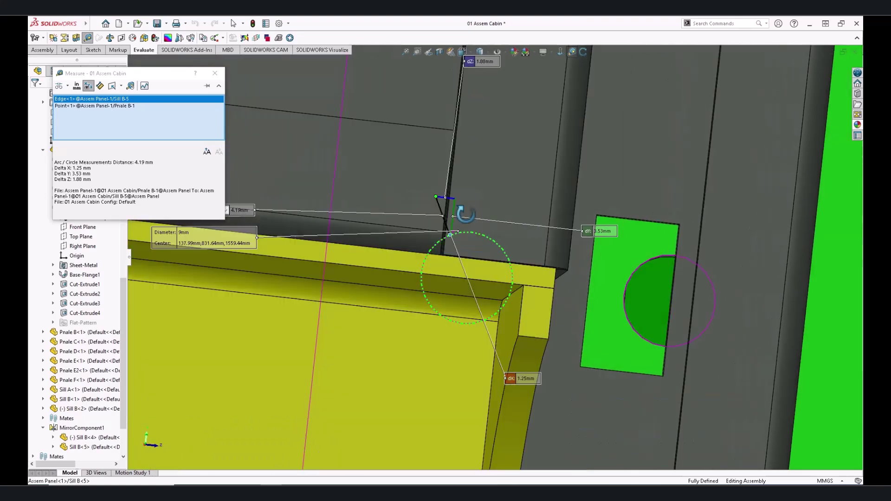
{"action": "scroll", "coordinate": [460, 216], "scroll_direction": "down", "scroll_amount": 3}
{"action": "scroll", "coordinate": [462, 212], "scroll_direction": "down", "scroll_amount": 3}
{"action": "scroll", "coordinate": [464, 214], "scroll_direction": "up", "scroll_amount": 5}
{"action": "middle_click_drag", "start_coordinate": [464, 214], "coordinate": [506, 244]}
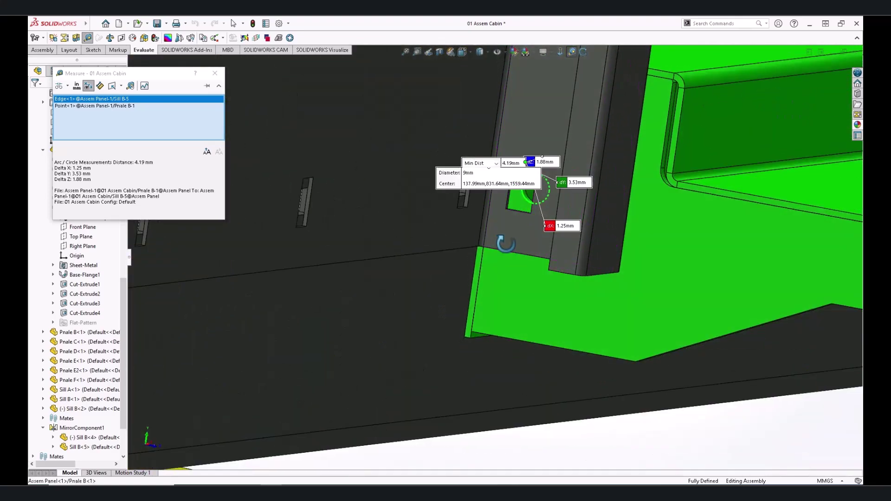
{"action": "left_click", "coordinate": [216, 73]}
Step: Open Sill B alone and edit the Cut-Extrude3 hole sketch
{"action": "left_click", "coordinate": [531, 293]}
{"action": "left_click", "coordinate": [551, 243]}
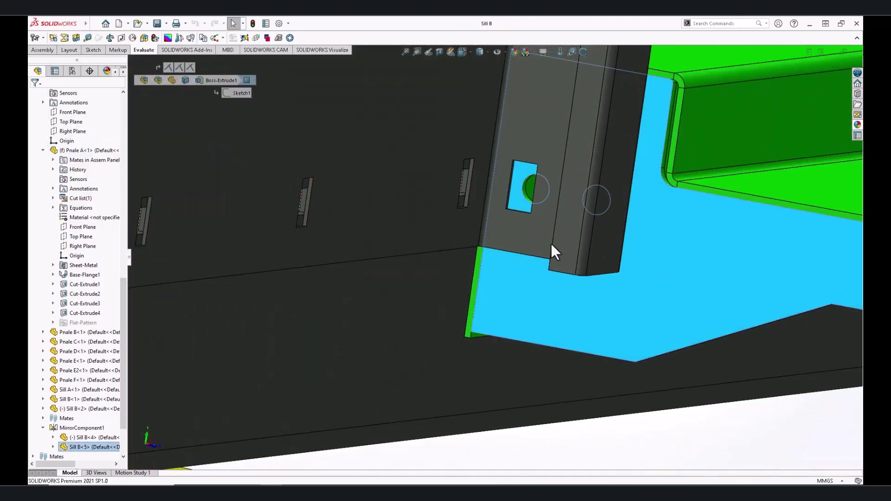
{"action": "left_click", "coordinate": [65, 208]}
{"action": "left_click", "coordinate": [81, 185]}
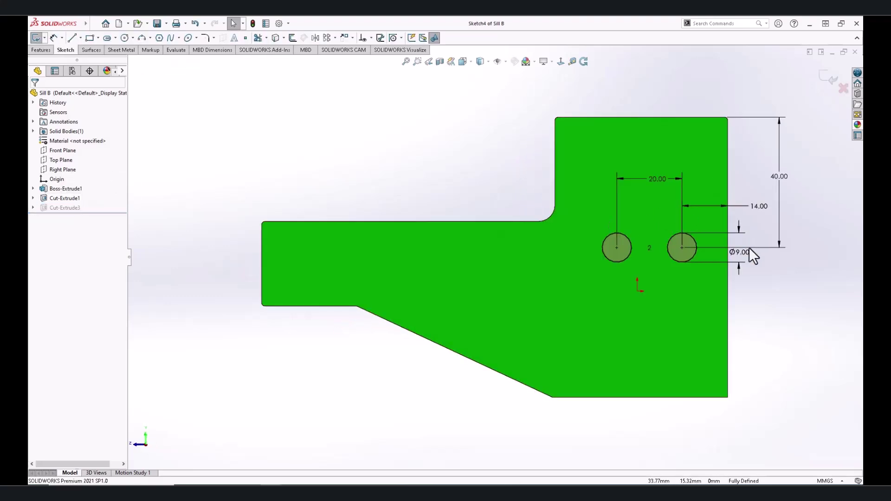
Step: Change the holes' 14 mm edge offset to 10 mm and rebuild
{"action": "left_click", "coordinate": [758, 209]}
{"action": "type", "text": "10"}
{"action": "key", "text": "Return"}
{"action": "left_click", "coordinate": [827, 78]}
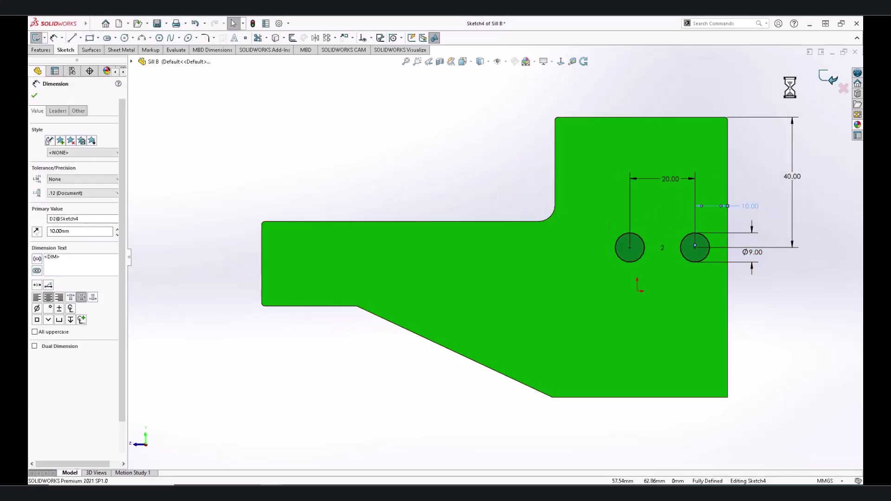
Step: Back in the cabin assembly, orbit to a close view of the green sill
{"action": "key", "text": "ctrl+Tab"}
{"action": "mouse_move", "coordinate": [577, 246]}
{"action": "middle_mouse_down"}
{"action": "mouse_move", "coordinate": [557, 259]}
{"action": "mouse_move", "coordinate": [564, 243]}
{"action": "mouse_move", "coordinate": [552, 265]}
{"action": "mouse_move", "coordinate": [536, 253]}
{"action": "mouse_move", "coordinate": [577, 200]}
{"action": "mouse_move", "coordinate": [575, 235]}
{"action": "mouse_move", "coordinate": [410, 215]}
{"action": "mouse_move", "coordinate": [407, 235]}
{"action": "middle_mouse_up"}
{"action": "scroll", "coordinate": [664, 294], "scroll_direction": "up", "scroll_amount": 3}
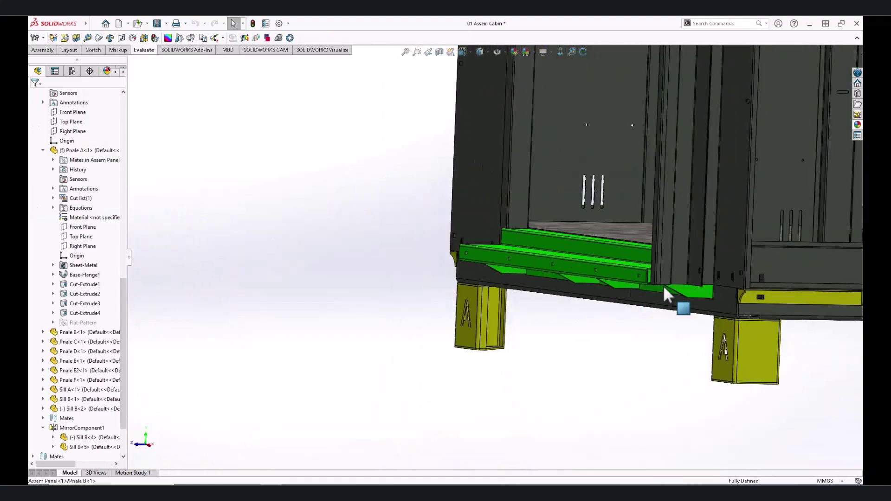
{"action": "scroll", "coordinate": [692, 303], "scroll_direction": "down", "scroll_amount": 5}
{"action": "mouse_move", "coordinate": [692, 302]}
{"action": "middle_mouse_down"}
{"action": "mouse_move", "coordinate": [765, 222]}
{"action": "mouse_move", "coordinate": [708, 252]}
{"action": "mouse_move", "coordinate": [703, 273]}
{"action": "middle_mouse_up"}
Step: Open Sill B alone and edit the Cut-Extrude3 hole sketch
{"action": "left_click", "coordinate": [702, 274]}
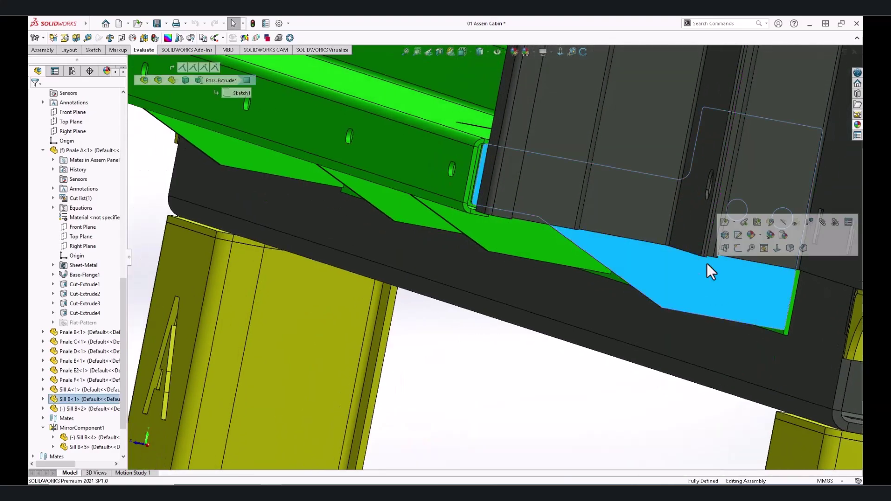
{"action": "left_click", "coordinate": [725, 221]}
{"action": "left_click", "coordinate": [68, 208]}
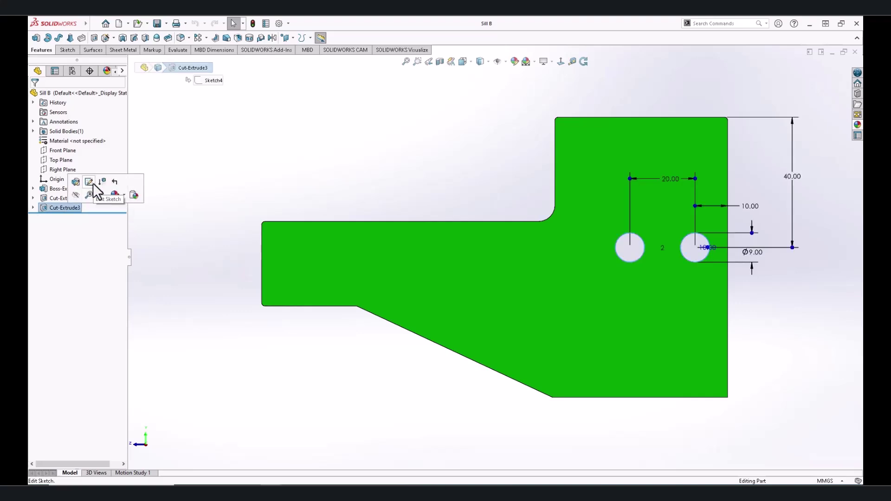
{"action": "left_click", "coordinate": [92, 183]}
{"action": "scroll", "coordinate": [469, 274], "scroll_direction": "down", "scroll_amount": 3}
Step: Draw a third hole circle on the sill's left side
{"action": "left_click", "coordinate": [125, 38]}
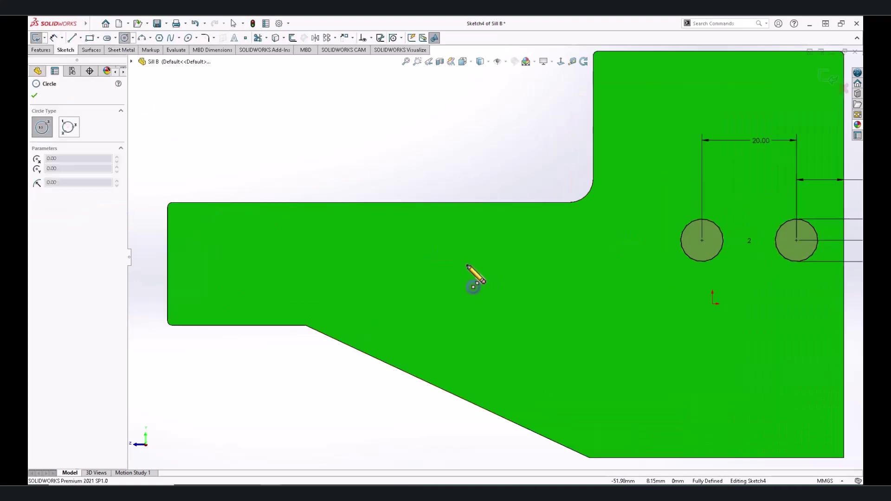
{"action": "left_click_drag", "start_coordinate": [467, 258], "coordinate": [476, 278]}
{"action": "key", "text": "Escape"}
{"action": "left_click", "coordinate": [492, 251]}
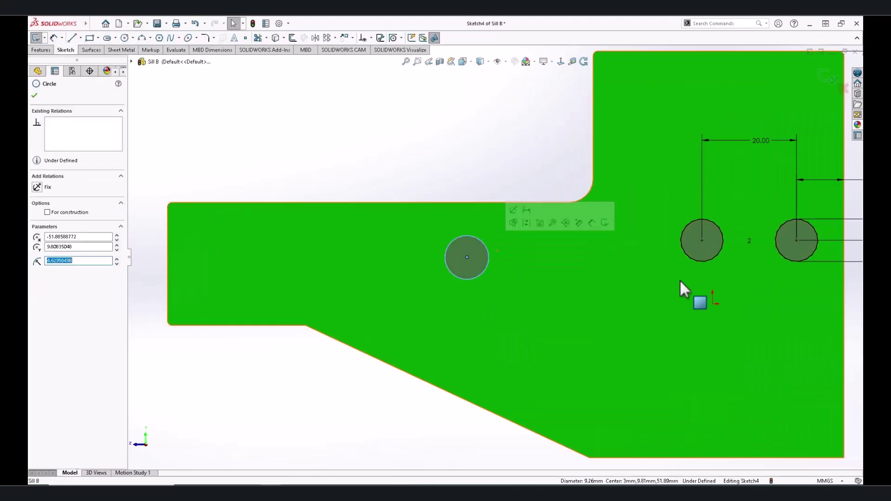
{"action": "left_click", "coordinate": [784, 254], "text": "ctrl"}
{"action": "left_click", "coordinate": [386, 139]}
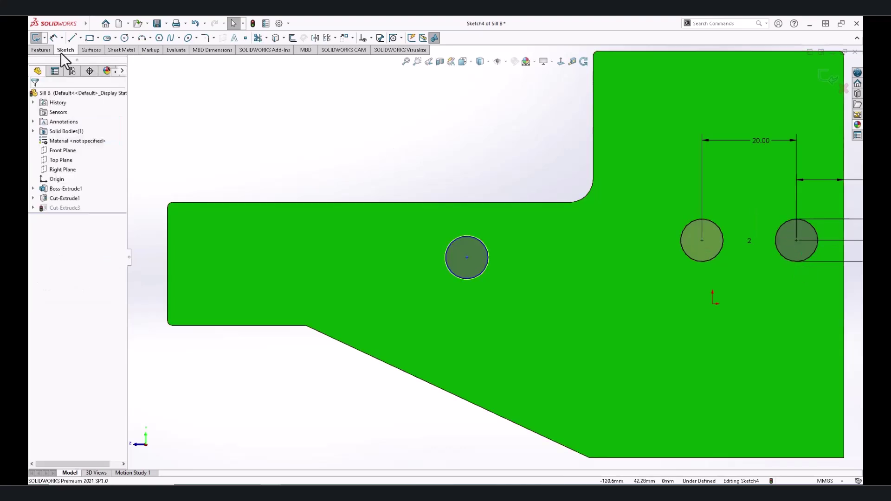
Step: Dimension the new hole 45 mm below the top and 80 mm from the right edge
{"action": "left_click", "coordinate": [467, 257]}
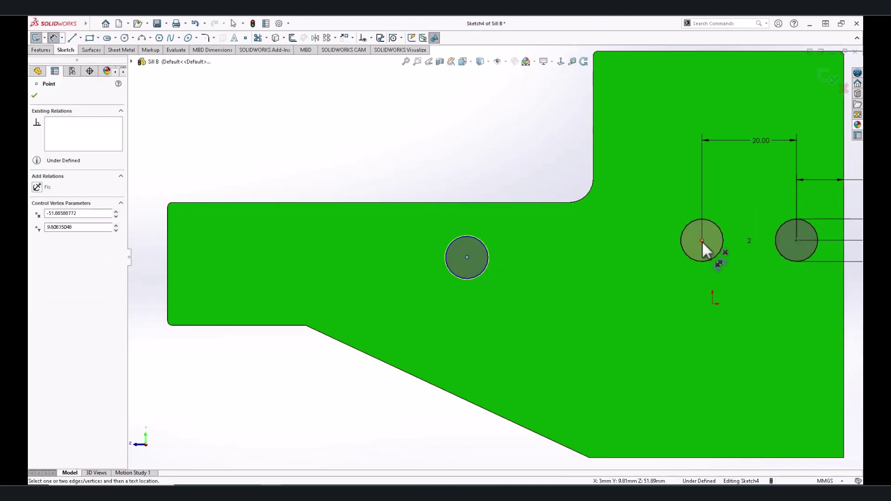
{"action": "scroll", "coordinate": [702, 241], "scroll_direction": "up", "scroll_amount": 2}
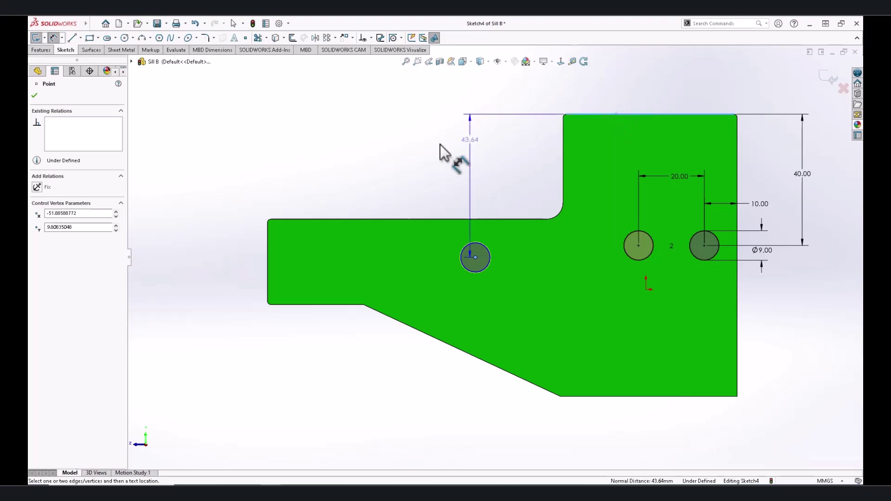
{"action": "left_click", "coordinate": [399, 149]}
{"action": "key", "text": "Return"}
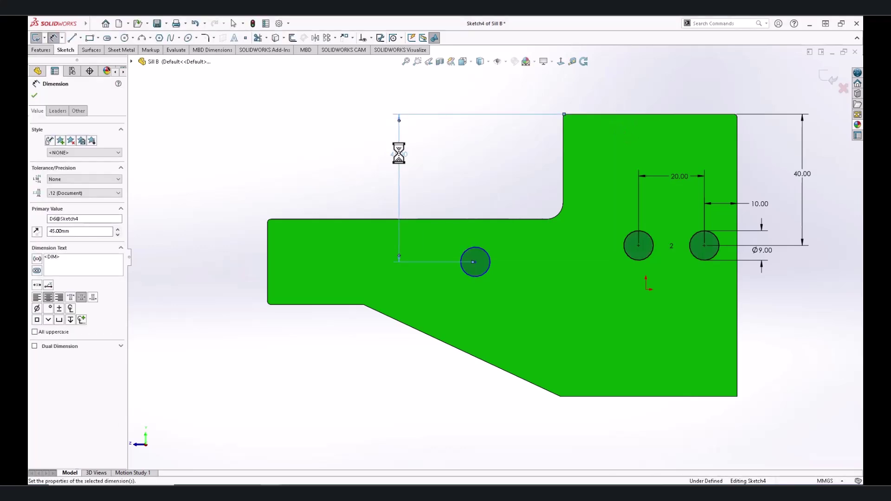
{"action": "left_click", "coordinate": [476, 263]}
{"action": "left_click", "coordinate": [739, 304]}
{"action": "scroll", "coordinate": [738, 304], "scroll_direction": "up", "scroll_amount": 2}
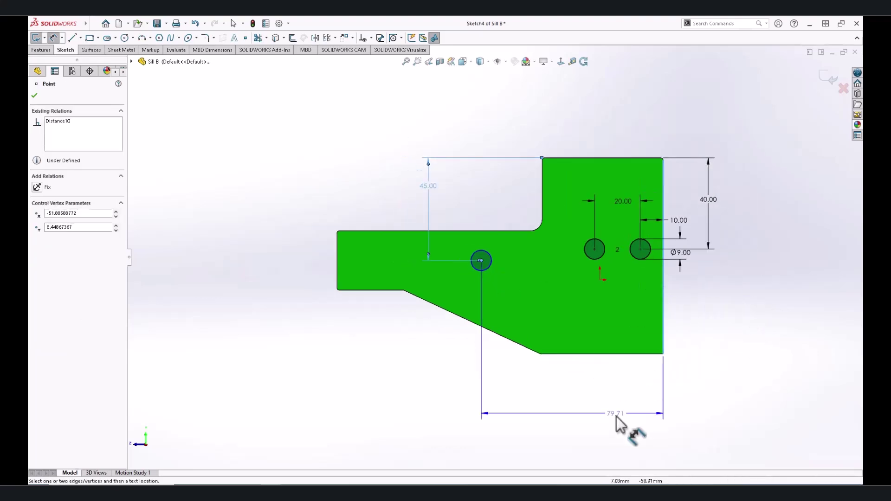
{"action": "left_click", "coordinate": [613, 418]}
{"action": "key", "text": "Return"}
Step: Rebuild and save Sill B, then select post Pnale D in the assembly
{"action": "left_click", "coordinate": [828, 76]}
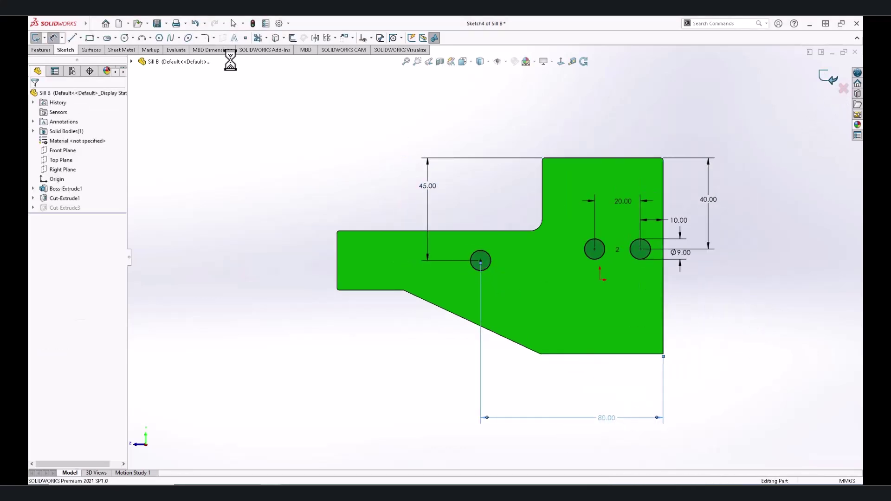
{"action": "left_click", "coordinate": [166, 24]}
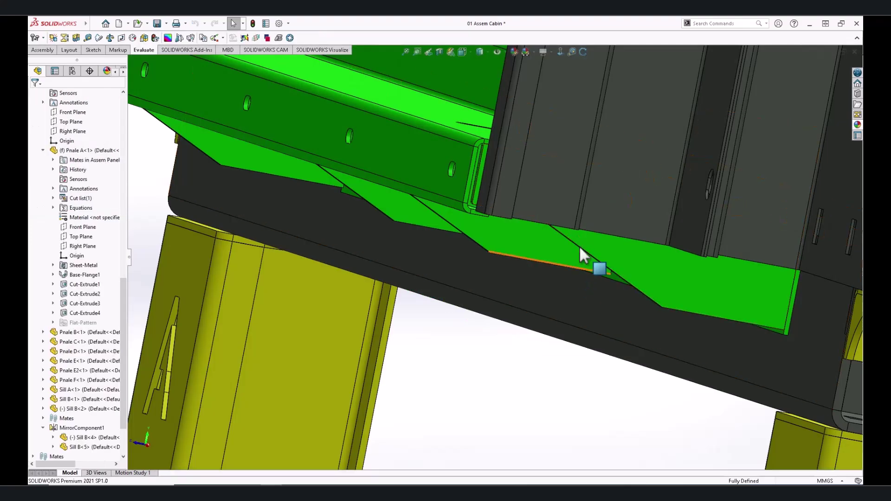
{"action": "middle_click_drag", "start_coordinate": [580, 246], "coordinate": [737, 218]}
{"action": "left_click", "coordinate": [728, 168]}
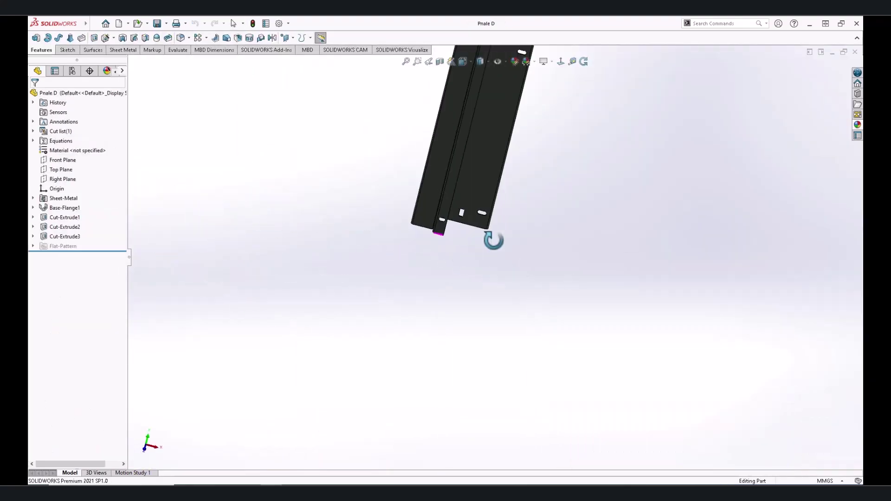
Step: Sketch a slot rectangle on the face of post Pnale D
{"action": "middle_click_drag", "start_coordinate": [494, 239], "coordinate": [437, 222]}
{"action": "left_click", "coordinate": [438, 222]}
{"action": "left_click", "coordinate": [471, 191]}
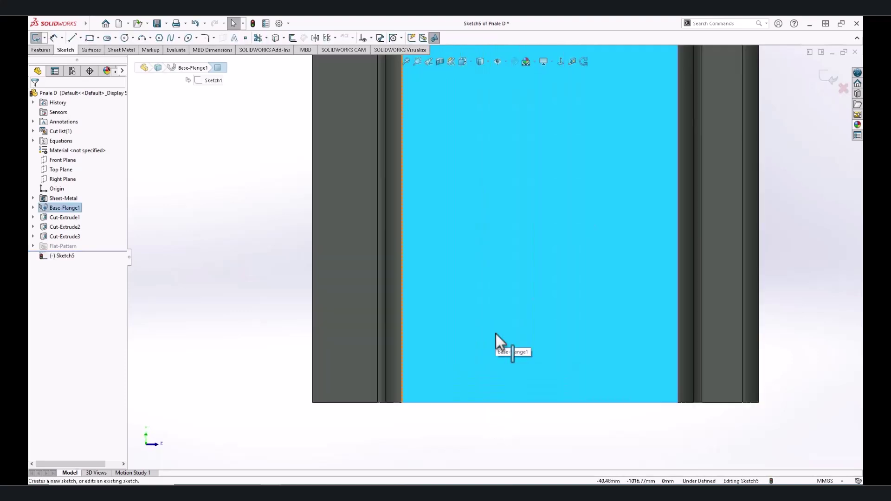
{"action": "left_click", "coordinate": [90, 39]}
{"action": "left_click", "coordinate": [461, 289]}
{"action": "left_click", "coordinate": [485, 352]}
{"action": "key", "text": "Escape"}
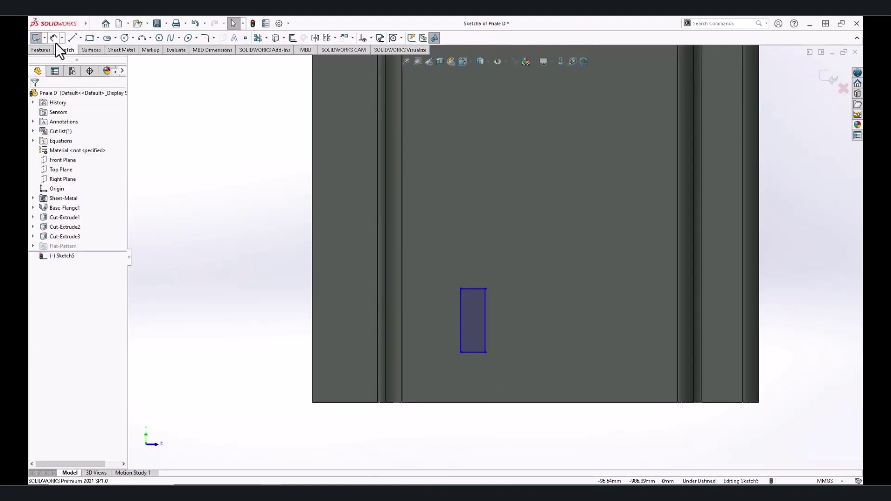
Step: Size the rectangle to 8.2 mm wide by 15 mm high
{"action": "left_click", "coordinate": [54, 38]}
{"action": "left_click", "coordinate": [474, 289]}
{"action": "left_click", "coordinate": [470, 232]}
{"action": "type", "text": "8.2"}
{"action": "key", "text": "Return"}
{"action": "left_click", "coordinate": [461, 309]}
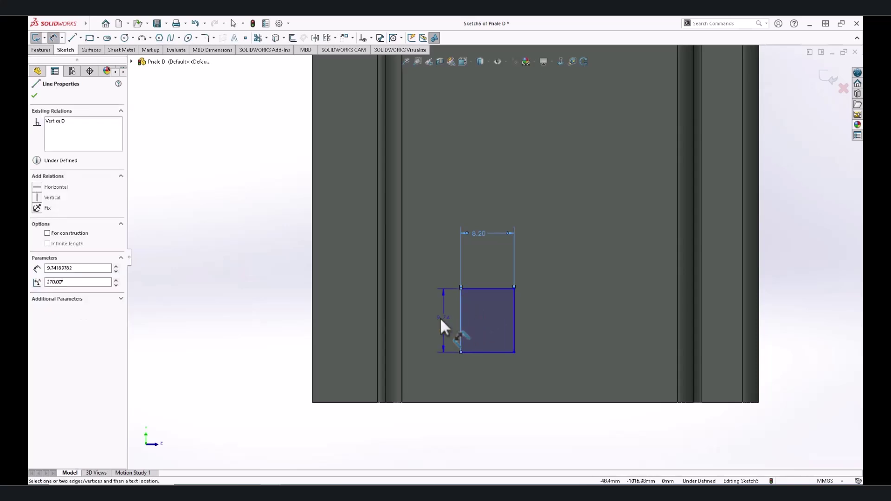
{"action": "left_click", "coordinate": [440, 318]}
{"action": "type", "text": "15"}
{"action": "key", "text": "Return"}
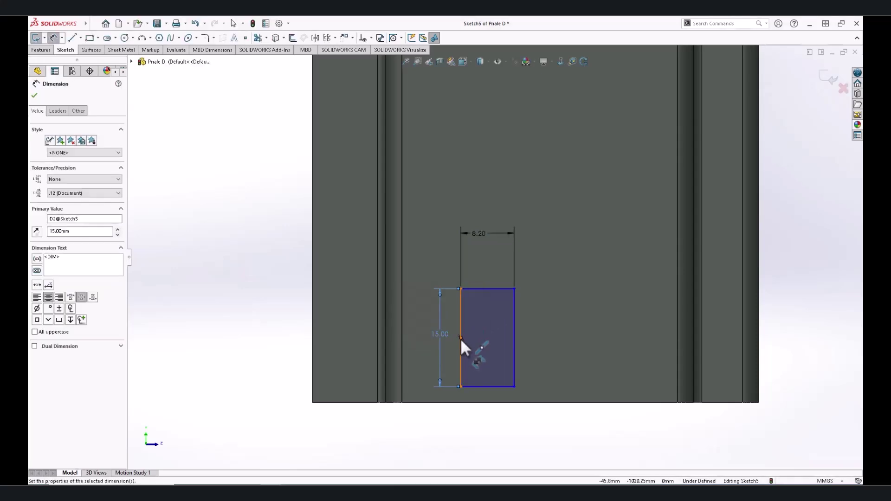
Step: Locate the rectangle 20 mm above the post's bottom and 12 mm from its left edge
{"action": "left_click", "coordinate": [461, 338]}
{"action": "left_click", "coordinate": [477, 403]}
{"action": "left_click", "coordinate": [425, 458]}
{"action": "type", "text": "20"}
{"action": "key", "text": "Return"}
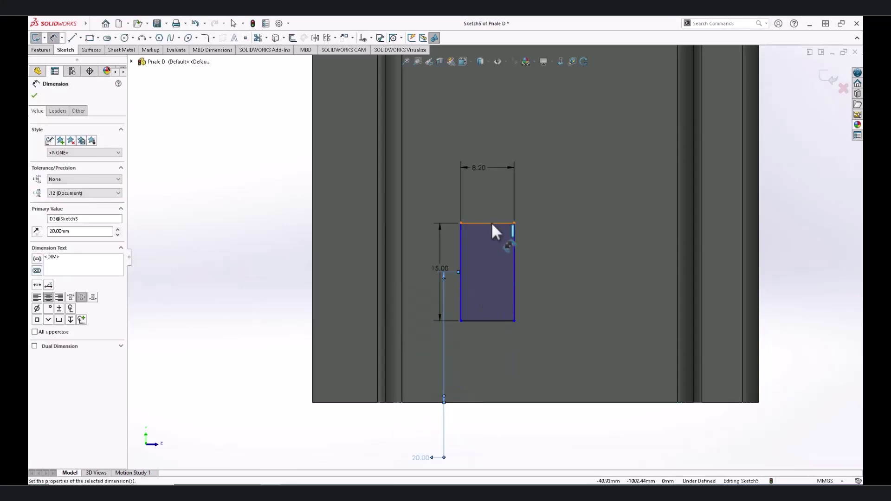
{"action": "left_click", "coordinate": [490, 223]}
{"action": "left_click", "coordinate": [385, 223]}
{"action": "left_click", "coordinate": [436, 141]}
{"action": "type", "text": "12"}
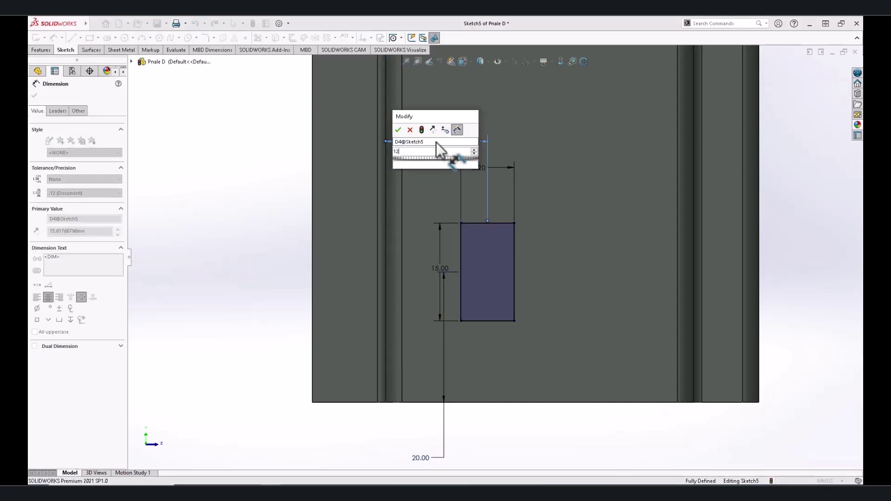
{"action": "key", "text": "Return"}
Step: Pattern the rectangle into two slots spaced 20 mm apart
{"action": "left_click", "coordinate": [327, 37]}
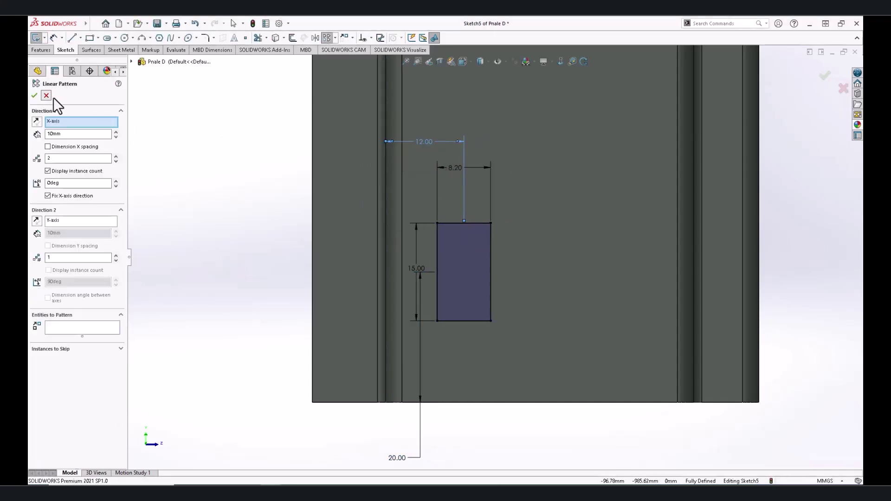
{"action": "left_click_drag", "start_coordinate": [261, 155], "coordinate": [505, 349]}
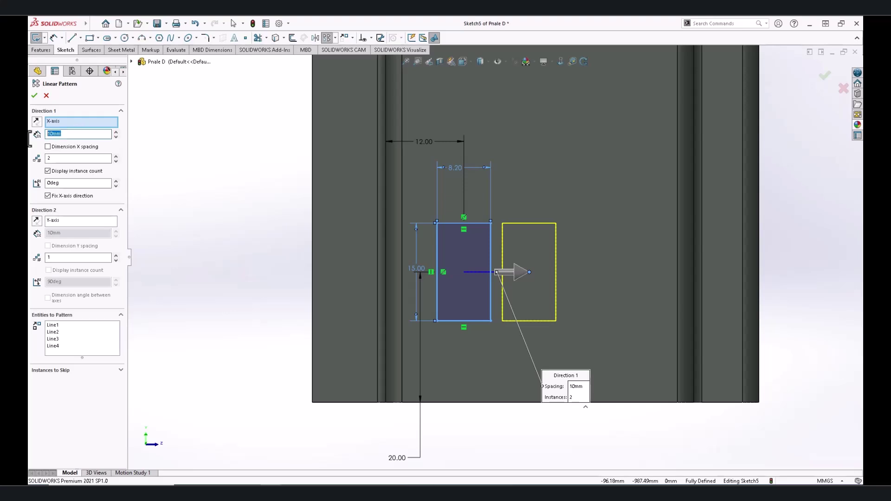
{"action": "left_click", "coordinate": [35, 96]}
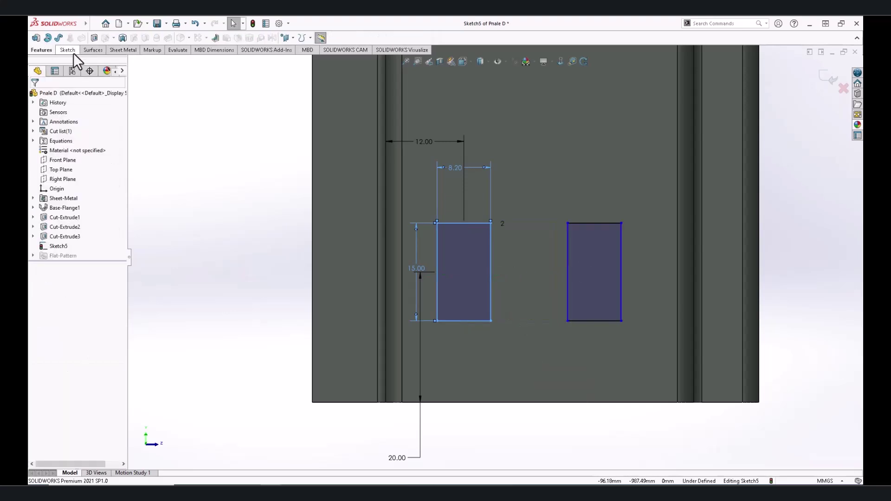
{"action": "left_click", "coordinate": [461, 223]}
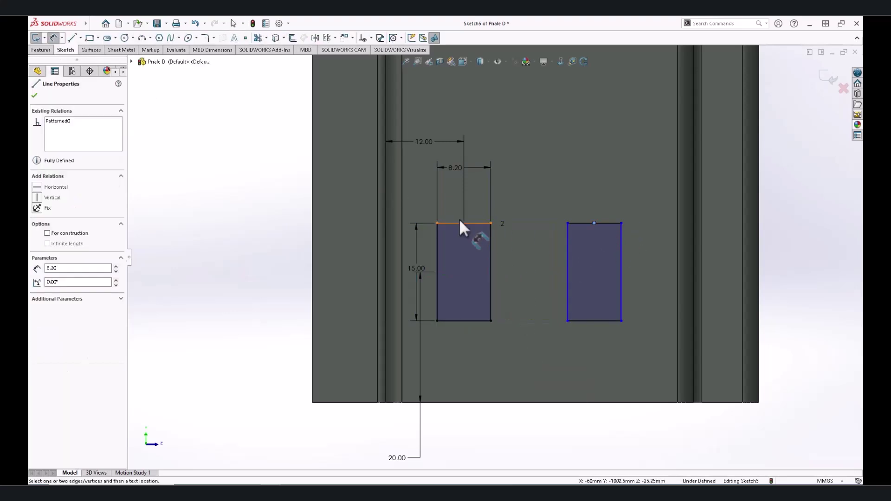
{"action": "left_click", "coordinate": [464, 223]}
{"action": "left_click", "coordinate": [525, 171]}
{"action": "key", "text": "Return"}
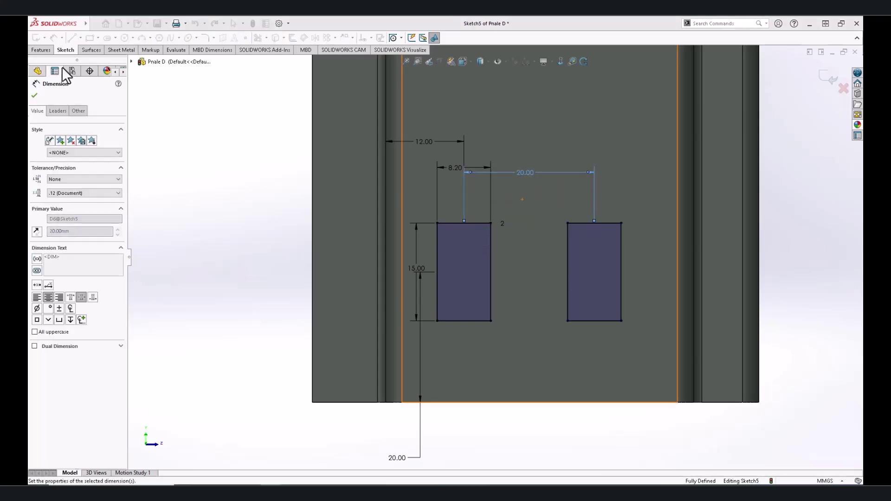
Step: Cut the two slots into Pnale D and return to the cabin assembly
{"action": "left_click", "coordinate": [42, 50]}
{"action": "left_click", "coordinate": [94, 38]}
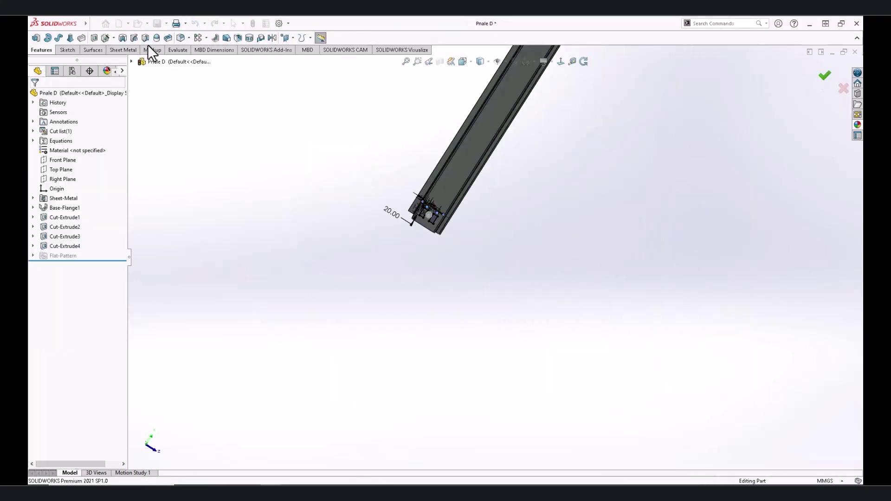
{"action": "left_click", "coordinate": [856, 52]}
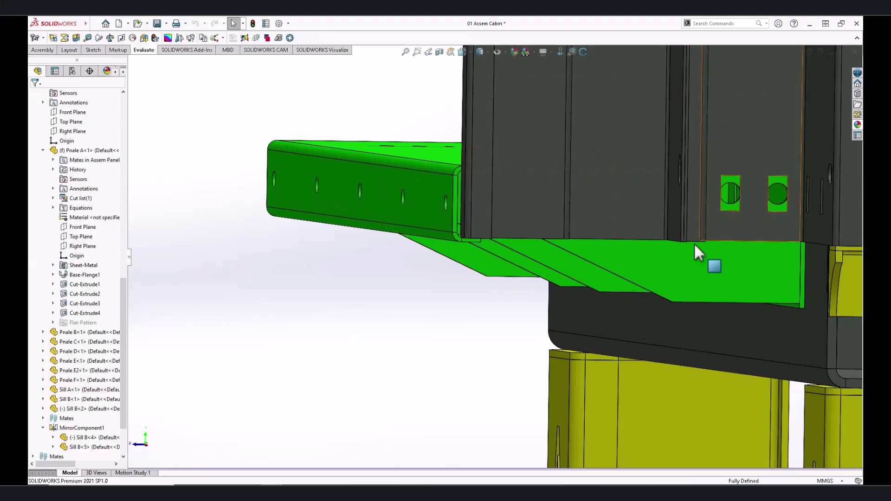
Step: Orbit the cabin assembly and select a face of post Pnale C
{"action": "mouse_move", "coordinate": [701, 253]}
{"action": "middle_mouse_down"}
{"action": "mouse_move", "coordinate": [601, 253]}
{"action": "mouse_move", "coordinate": [597, 244]}
{"action": "mouse_move", "coordinate": [601, 262]}
{"action": "middle_mouse_up"}
{"action": "left_click", "coordinate": [578, 212]}
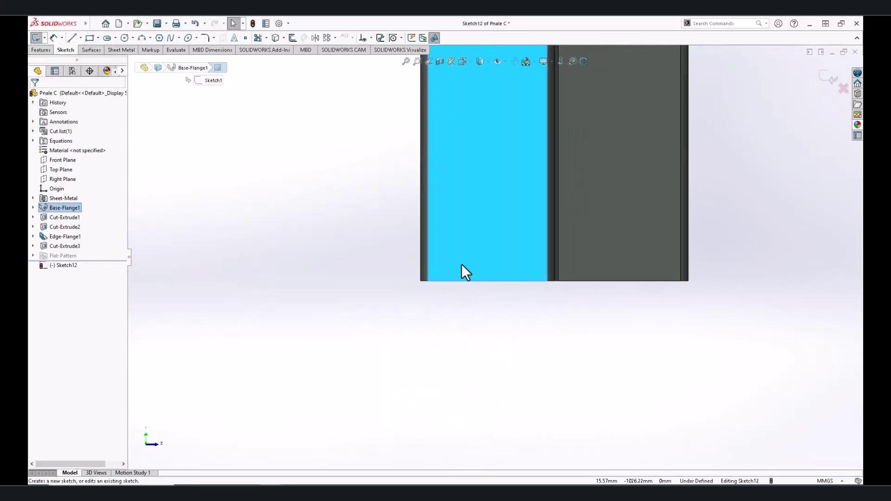
Step: Draw a small corner rectangle on the Pnale C post face
{"action": "left_click", "coordinate": [118, 49]}
{"action": "left_click_drag", "start_coordinate": [492, 217], "coordinate": [513, 303]}
{"action": "right_click", "coordinate": [495, 246]}
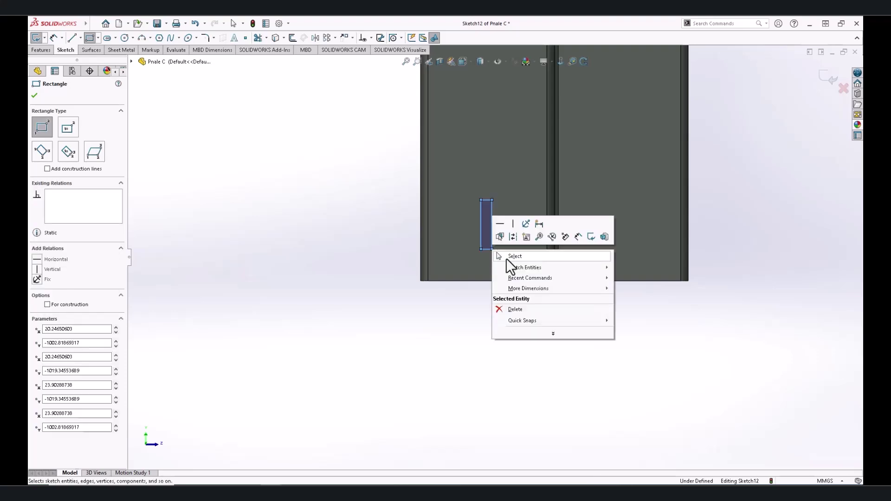
{"action": "left_click", "coordinate": [506, 258]}
Step: Dimension the rectangle 8.2 mm wide by 15 mm tall
{"action": "left_click", "coordinate": [501, 182]}
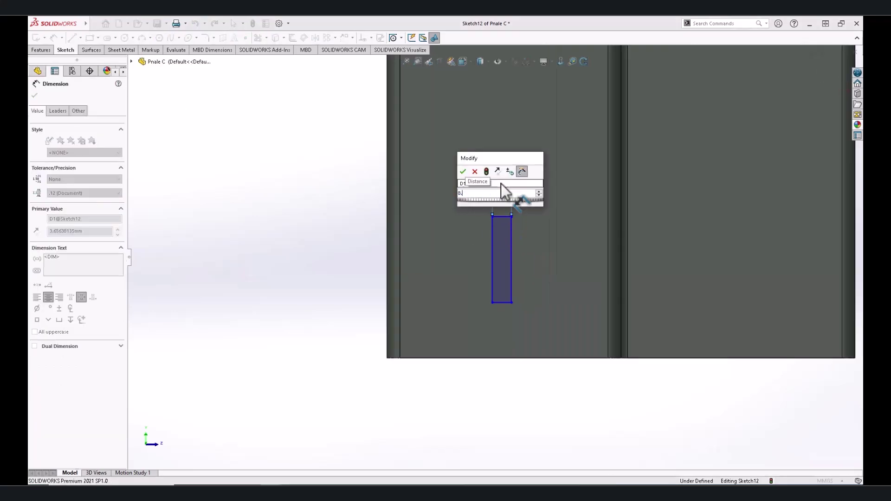
{"action": "type", "text": "8.2"}
{"action": "key", "text": "Return"}
{"action": "left_click", "coordinate": [491, 232]}
{"action": "left_click", "coordinate": [465, 248]}
{"action": "type", "text": "15"}
{"action": "key", "text": "Return"}
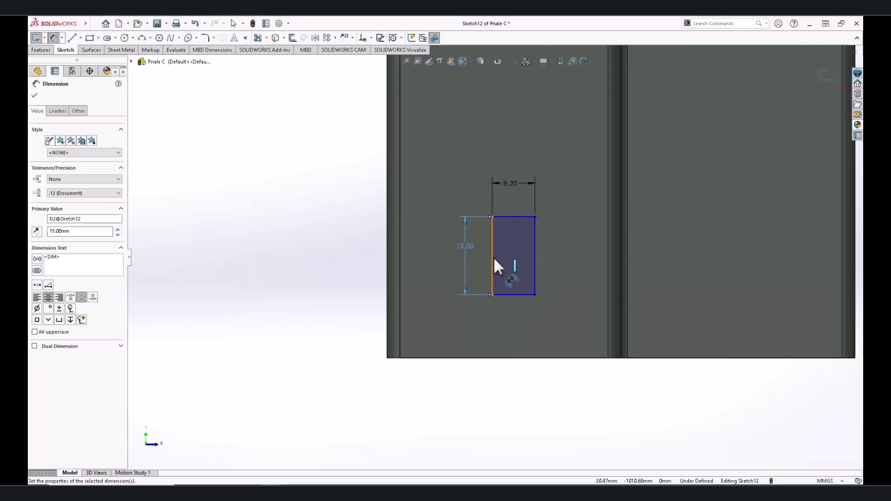
Step: Locate the rectangle 15 mm from the post's bottom and 25 mm from its side edge
{"action": "left_click", "coordinate": [493, 255]}
{"action": "left_click", "coordinate": [457, 355]}
{"action": "left_click", "coordinate": [436, 333]}
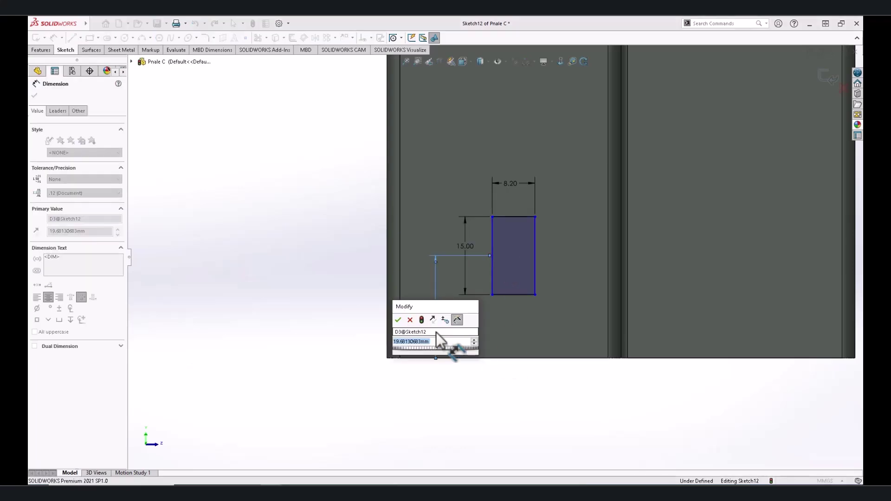
{"action": "type", "text": "15"}
{"action": "key", "text": "Return"}
{"action": "left_click", "coordinate": [514, 242]}
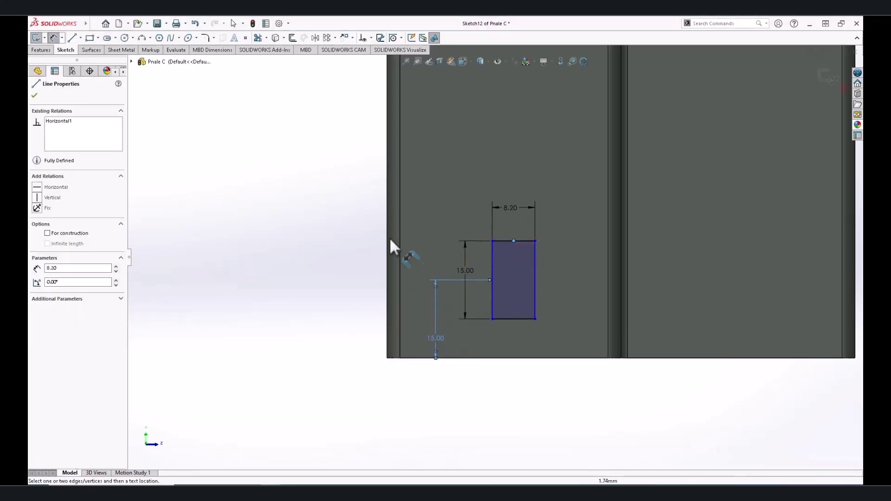
{"action": "left_click", "coordinate": [389, 241]}
{"action": "left_click", "coordinate": [338, 184]}
{"action": "type", "text": "25"}
{"action": "key", "text": "Return"}
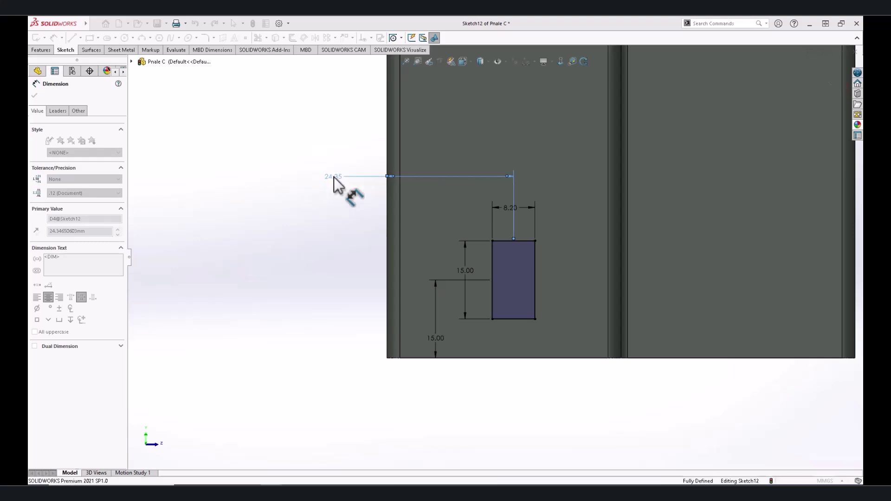
Step: Extrude-cut the rectangle as a slot through the post and close the part
{"action": "left_click", "coordinate": [35, 84]}
{"action": "left_click", "coordinate": [41, 49]}
{"action": "left_click", "coordinate": [95, 38]}
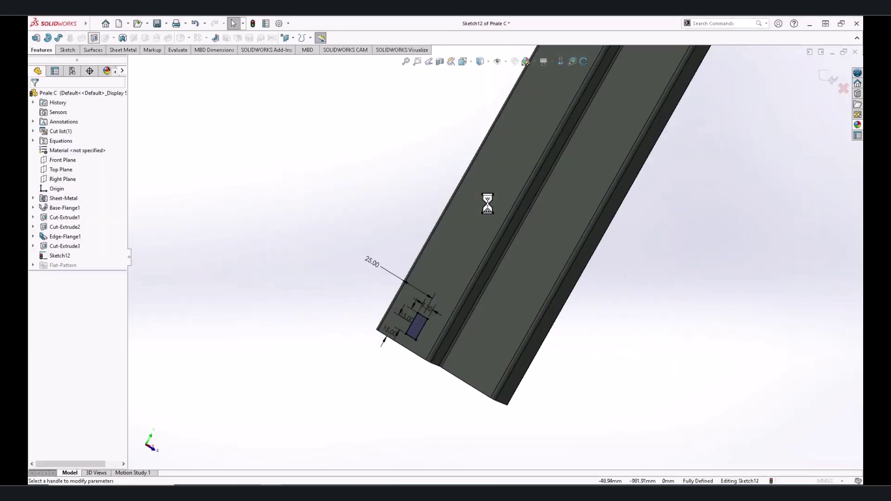
{"action": "left_click", "coordinate": [825, 75]}
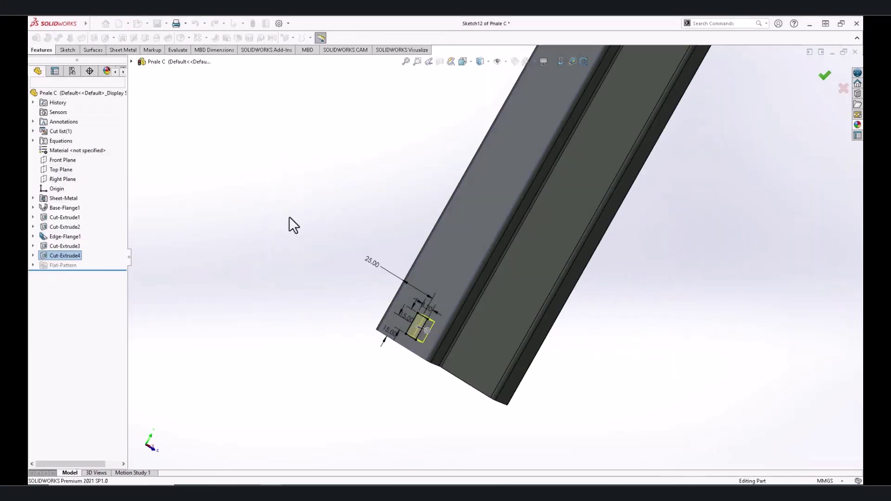
{"action": "left_click", "coordinate": [855, 52]}
{"action": "scroll", "coordinate": [556, 243], "scroll_direction": "down", "scroll_amount": 2}
{"action": "scroll", "coordinate": [555, 243], "scroll_direction": "down", "scroll_amount": 2}
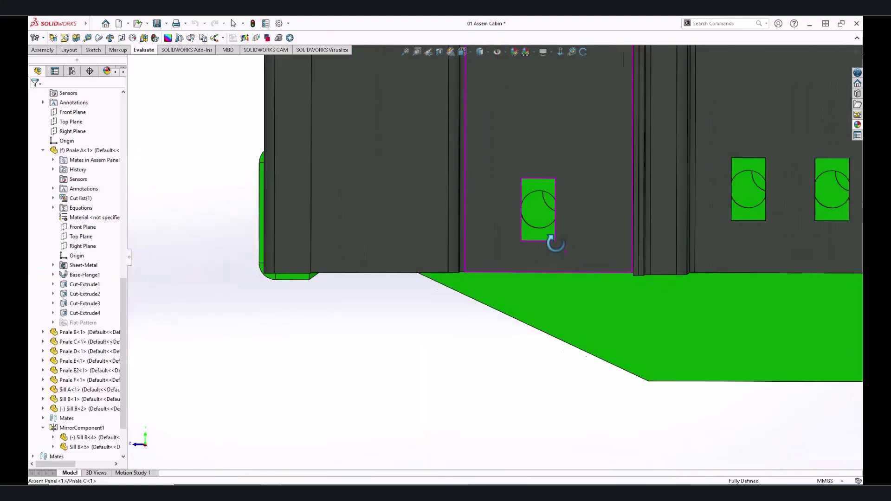
Step: In Sill B's Cut-Extrude3 sketch, change the 80.00 hole dimension to 80.5 mm and rebuild
{"action": "left_click", "coordinate": [561, 299]}
{"action": "left_click", "coordinate": [586, 249]}
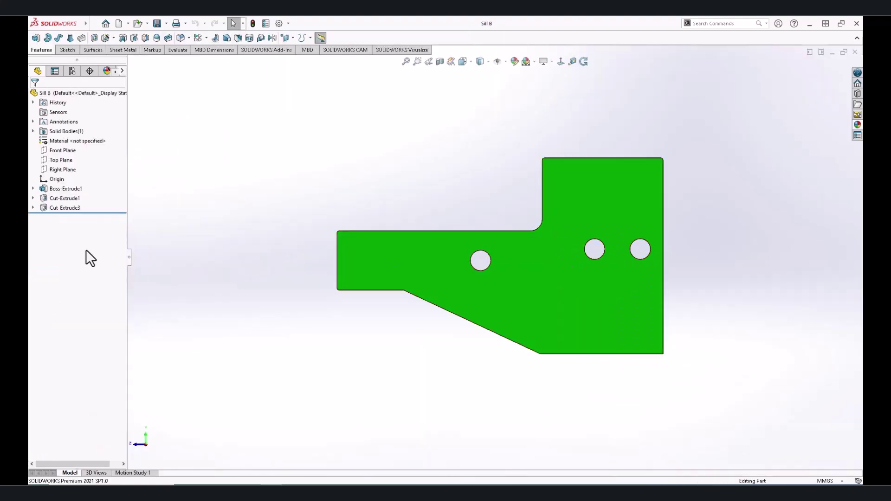
{"action": "left_click", "coordinate": [68, 208]}
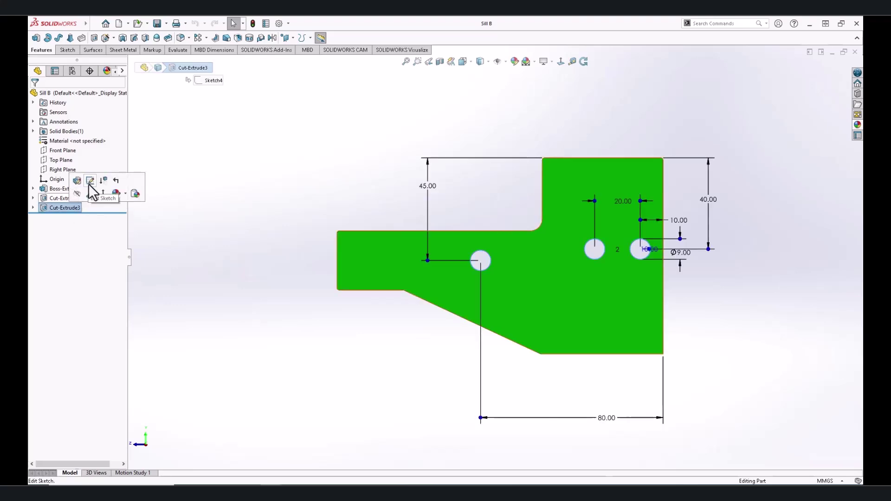
{"action": "left_click", "coordinate": [89, 184]}
{"action": "double_click", "coordinate": [581, 392]}
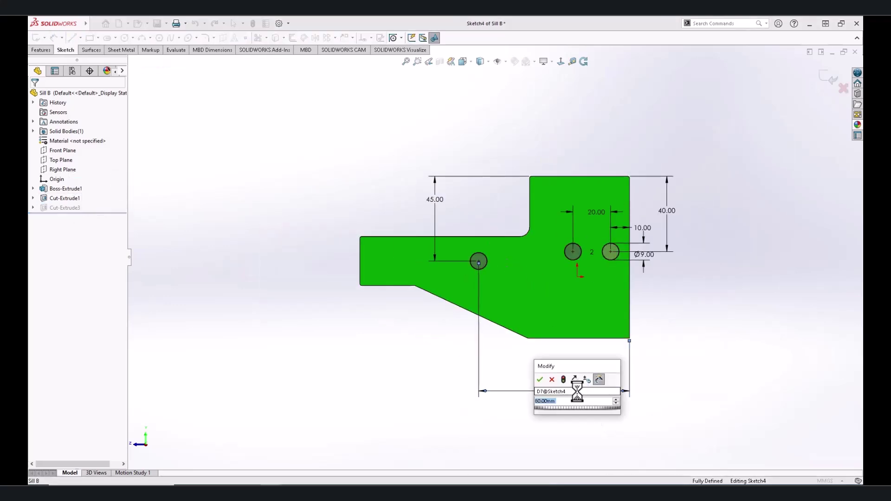
{"action": "key", "text": "Return"}
{"action": "left_click", "coordinate": [826, 80]}
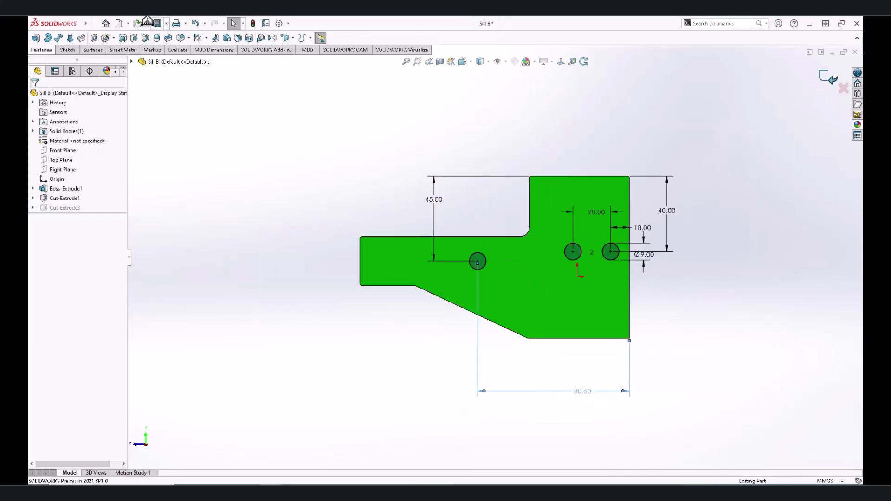
{"action": "key", "text": "ctrl+Tab"}
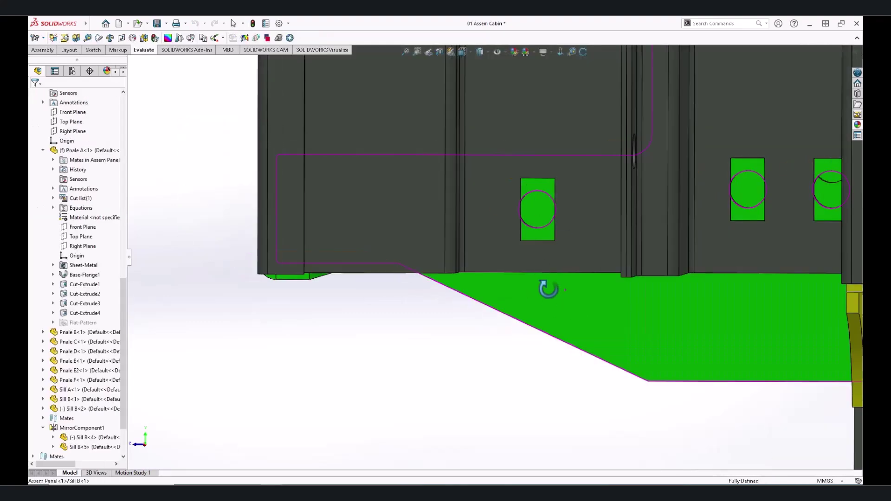
Step: Orbit and zoom around the green sill in the cabin, then open the Floor 2mm part
{"action": "mouse_move", "coordinate": [546, 288]}
{"action": "middle_mouse_down"}
{"action": "mouse_move", "coordinate": [564, 281]}
{"action": "mouse_move", "coordinate": [597, 306]}
{"action": "middle_mouse_up"}
{"action": "scroll", "coordinate": [597, 307], "scroll_direction": "up", "scroll_amount": 3}
{"action": "mouse_move", "coordinate": [442, 258]}
{"action": "middle_mouse_down"}
{"action": "mouse_move", "coordinate": [538, 265]}
{"action": "mouse_move", "coordinate": [334, 268]}
{"action": "mouse_move", "coordinate": [397, 223]}
{"action": "mouse_move", "coordinate": [413, 247]}
{"action": "mouse_move", "coordinate": [324, 237]}
{"action": "mouse_move", "coordinate": [294, 309]}
{"action": "middle_mouse_up"}
{"action": "scroll", "coordinate": [334, 269], "scroll_direction": "down", "scroll_amount": 5}
{"action": "scroll", "coordinate": [623, 297], "scroll_direction": "up", "scroll_amount": 3}
{"action": "mouse_move", "coordinate": [623, 297]}
{"action": "middle_mouse_down"}
{"action": "mouse_move", "coordinate": [617, 259]}
{"action": "mouse_move", "coordinate": [687, 252]}
{"action": "mouse_move", "coordinate": [732, 299]}
{"action": "mouse_move", "coordinate": [681, 309]}
{"action": "mouse_move", "coordinate": [705, 398]}
{"action": "mouse_move", "coordinate": [720, 364]}
{"action": "mouse_move", "coordinate": [595, 312]}
{"action": "mouse_move", "coordinate": [577, 362]}
{"action": "mouse_move", "coordinate": [682, 302]}
{"action": "middle_mouse_up"}
{"action": "scroll", "coordinate": [745, 302], "scroll_direction": "down", "scroll_amount": 3}
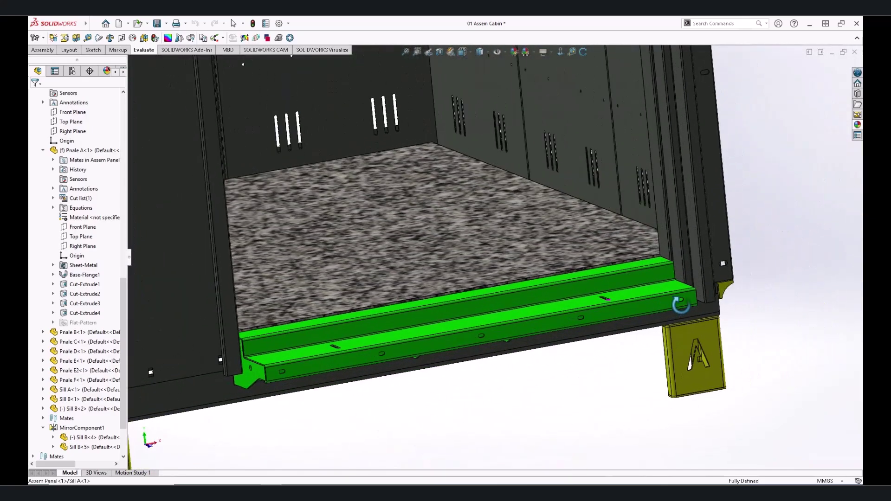
{"action": "left_click", "coordinate": [501, 263]}
{"action": "left_click", "coordinate": [525, 217]}
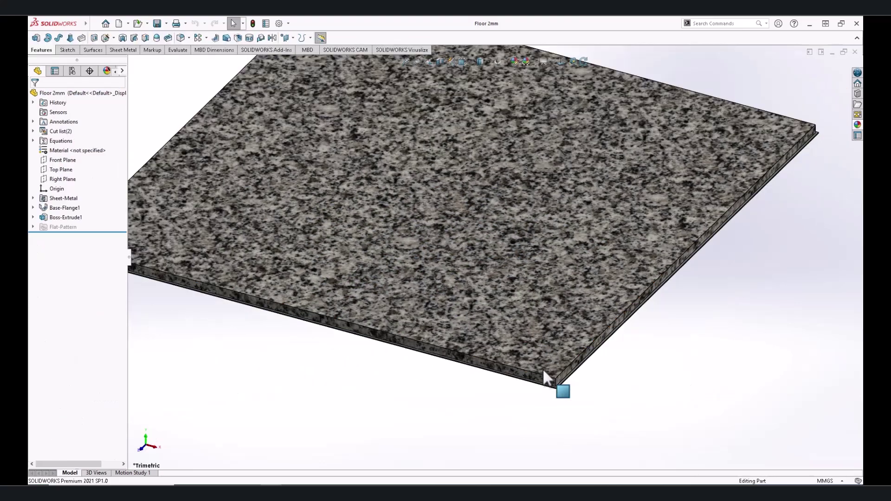
Step: In Floor 2mm's Boss-Extrude1 sketch, delete the 5.00 offset dimension, then undo it
{"action": "scroll", "coordinate": [544, 369], "scroll_direction": "down", "scroll_amount": 3}
{"action": "scroll", "coordinate": [539, 346], "scroll_direction": "down", "scroll_amount": 2}
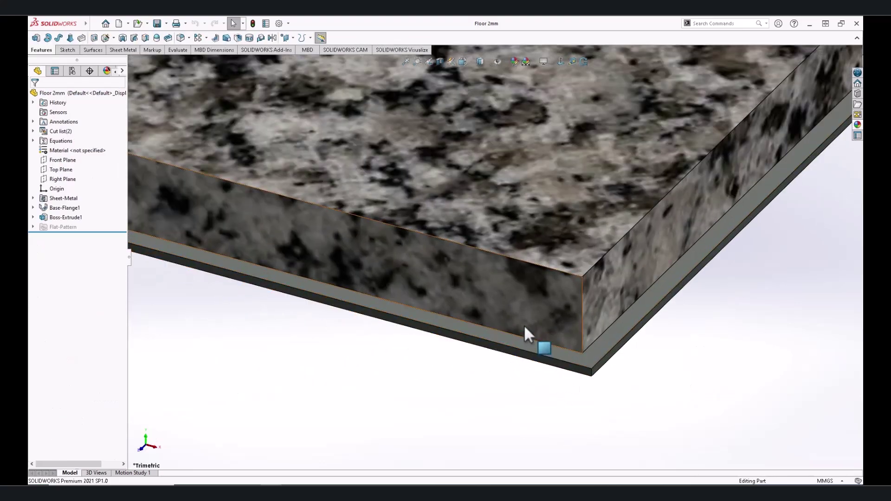
{"action": "left_click", "coordinate": [73, 219]}
{"action": "left_click", "coordinate": [100, 188]}
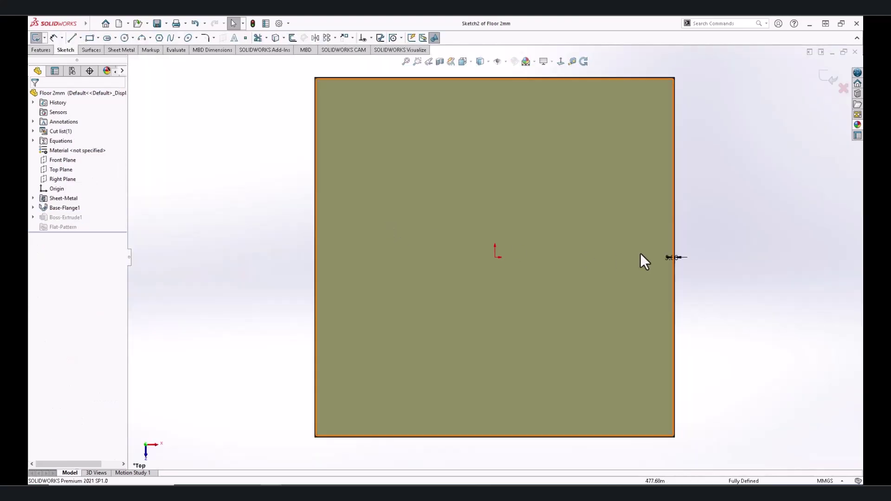
{"action": "scroll", "coordinate": [669, 269], "scroll_direction": "down", "scroll_amount": 3}
{"action": "left_click", "coordinate": [698, 278]}
{"action": "key", "text": "Delete"}
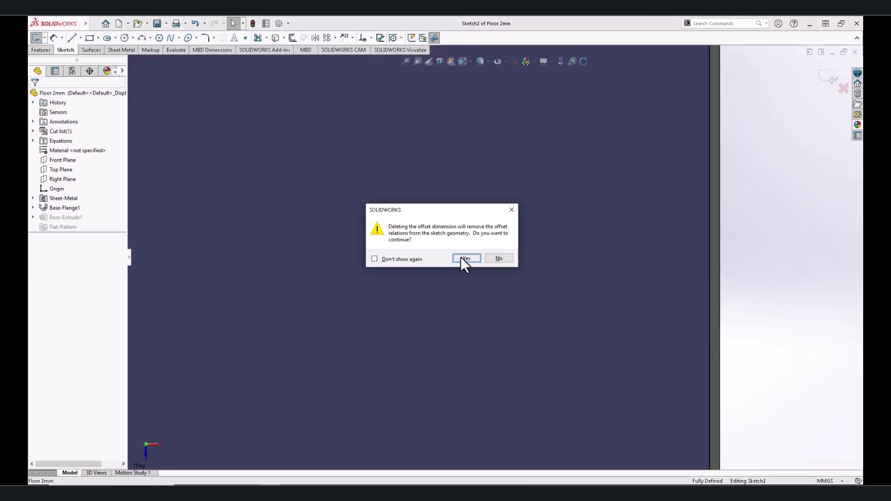
{"action": "left_click", "coordinate": [462, 258]}
{"action": "left_click_drag", "start_coordinate": [504, 352], "coordinate": [546, 352]}
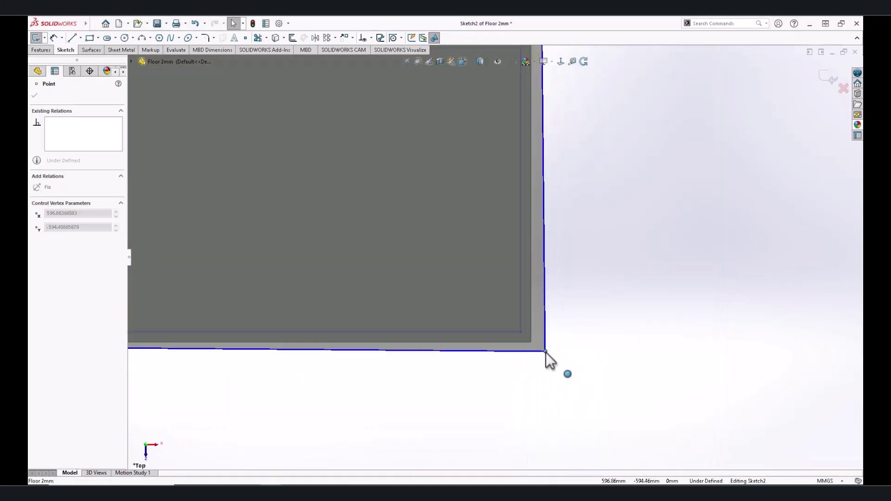
{"action": "key", "text": "ctrl+z"}
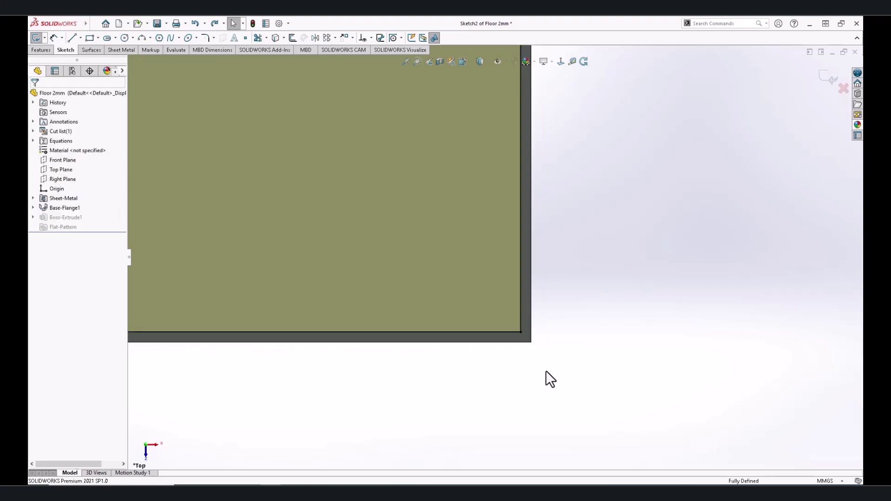
Step: Set the floor plate's offset dimension to 1 mm, rebuild, and view the updated cabin
{"action": "scroll", "coordinate": [534, 255], "scroll_direction": "up", "scroll_amount": 2}
{"action": "scroll", "coordinate": [483, 126], "scroll_direction": "down", "scroll_amount": 3}
{"action": "scroll", "coordinate": [492, 174], "scroll_direction": "down", "scroll_amount": 1}
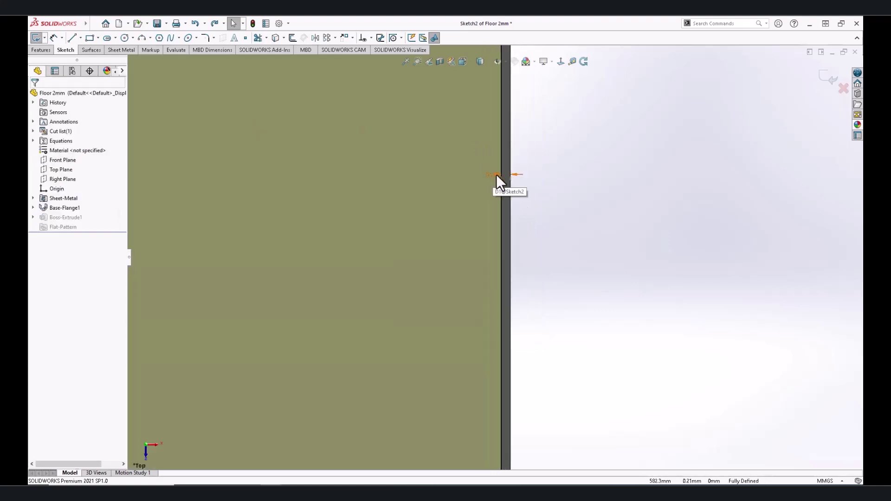
{"action": "double_click", "coordinate": [497, 175]}
{"action": "key", "text": "Return"}
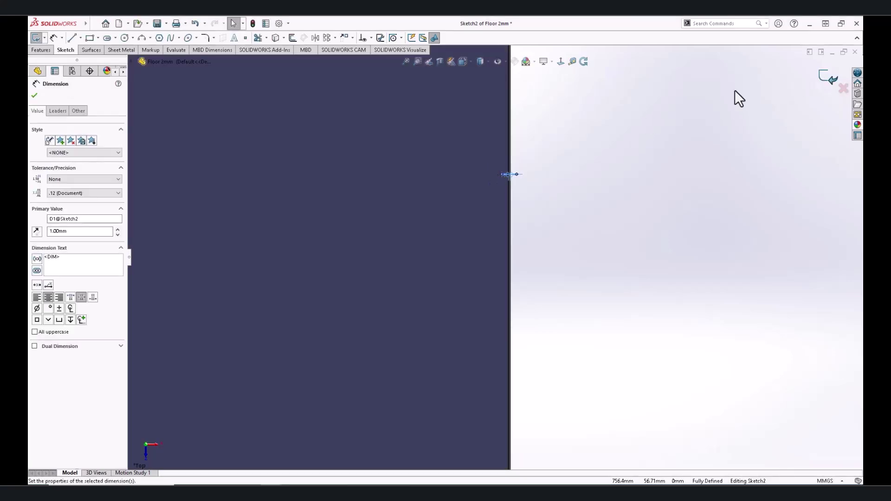
{"action": "key", "text": "ctrl+b"}
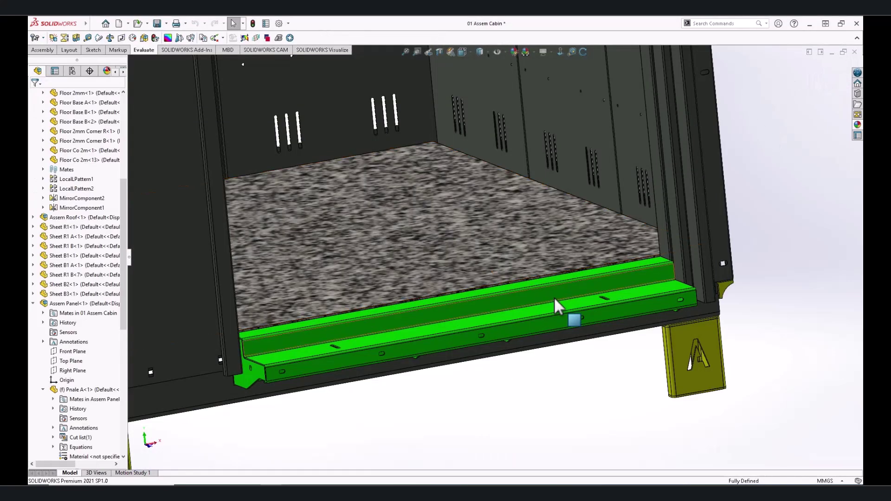
{"action": "mouse_move", "coordinate": [573, 312]}
{"action": "middle_mouse_down"}
{"action": "mouse_move", "coordinate": [673, 314]}
{"action": "mouse_move", "coordinate": [598, 299]}
{"action": "mouse_move", "coordinate": [513, 318]}
{"action": "middle_mouse_up"}
{"action": "scroll", "coordinate": [519, 271], "scroll_direction": "up", "scroll_amount": 6}
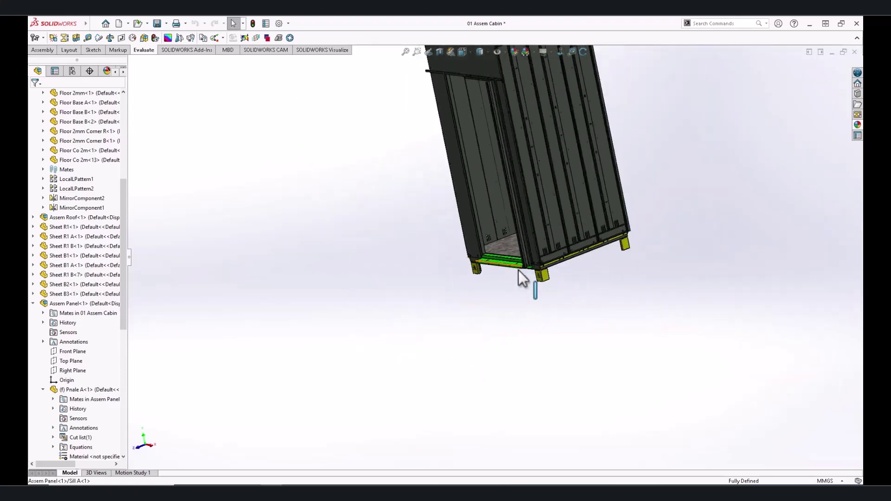
{"action": "middle_click_drag", "start_coordinate": [519, 271], "coordinate": [513, 185]}
{"action": "middle_click_drag", "start_coordinate": [518, 311], "coordinate": [520, 216]}
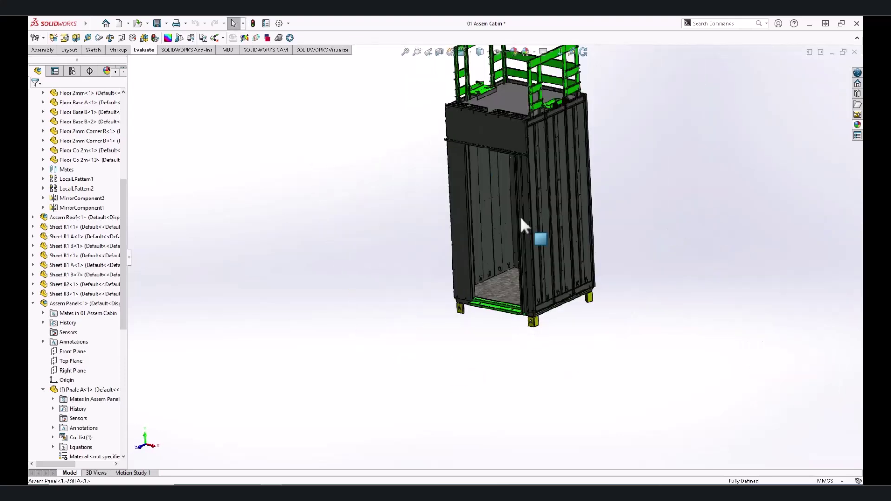